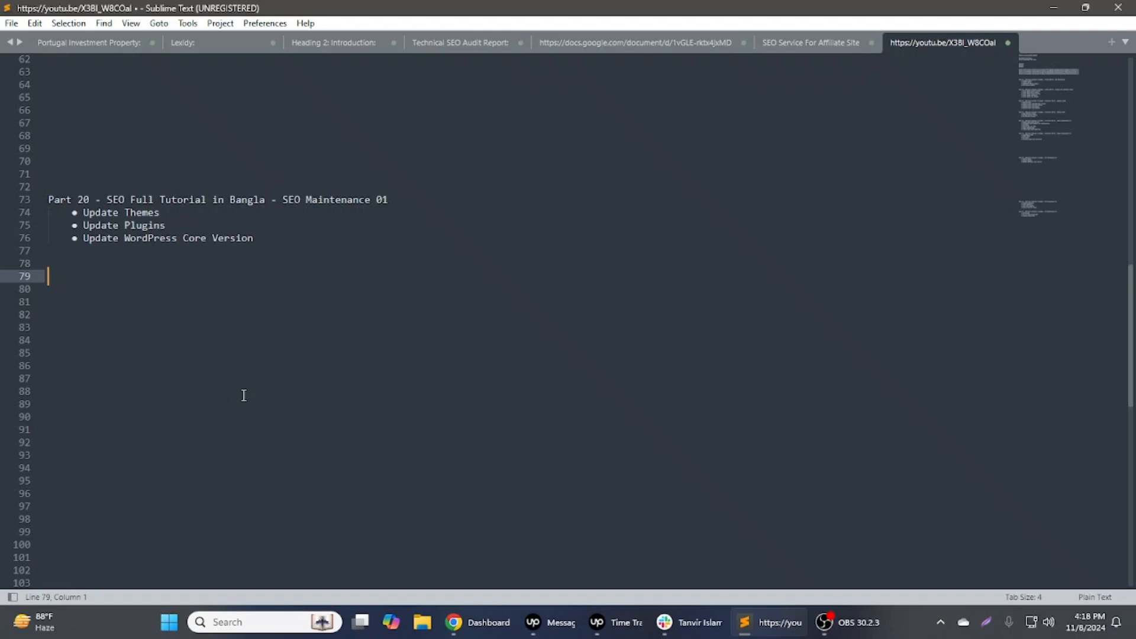
# Review the Part 20 SEO maintenance outline, then switch to Chrome and check the WordPress dashboard's core update notice and plugin entry.
pyautogui.moveTo(254, 239); pyautogui.dragTo(45, 202)
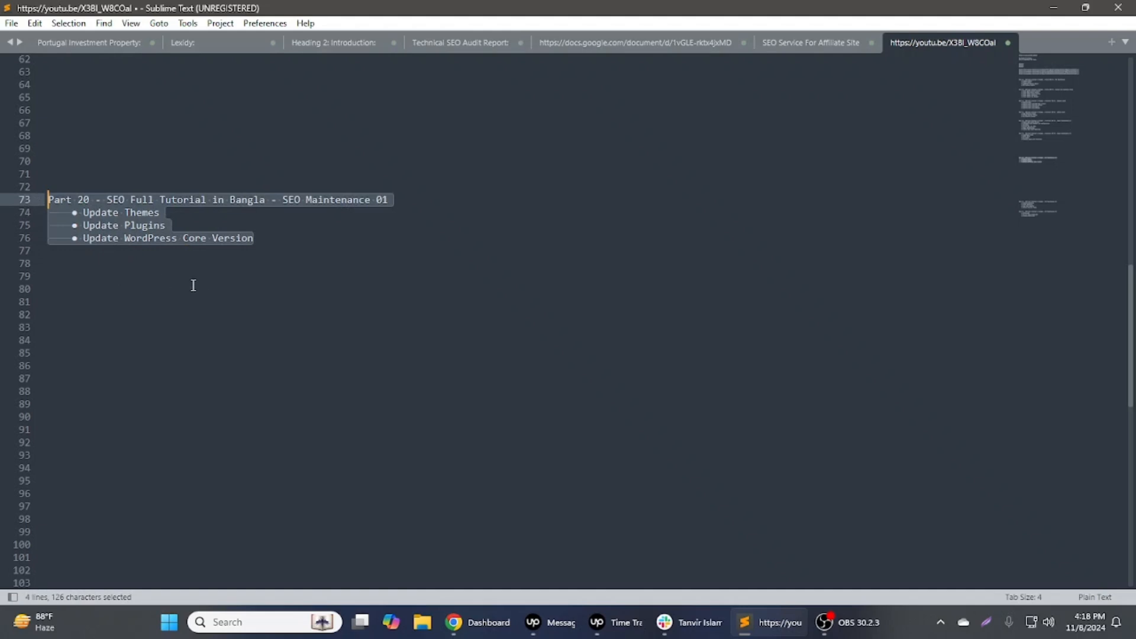
pyautogui.click(274, 243)
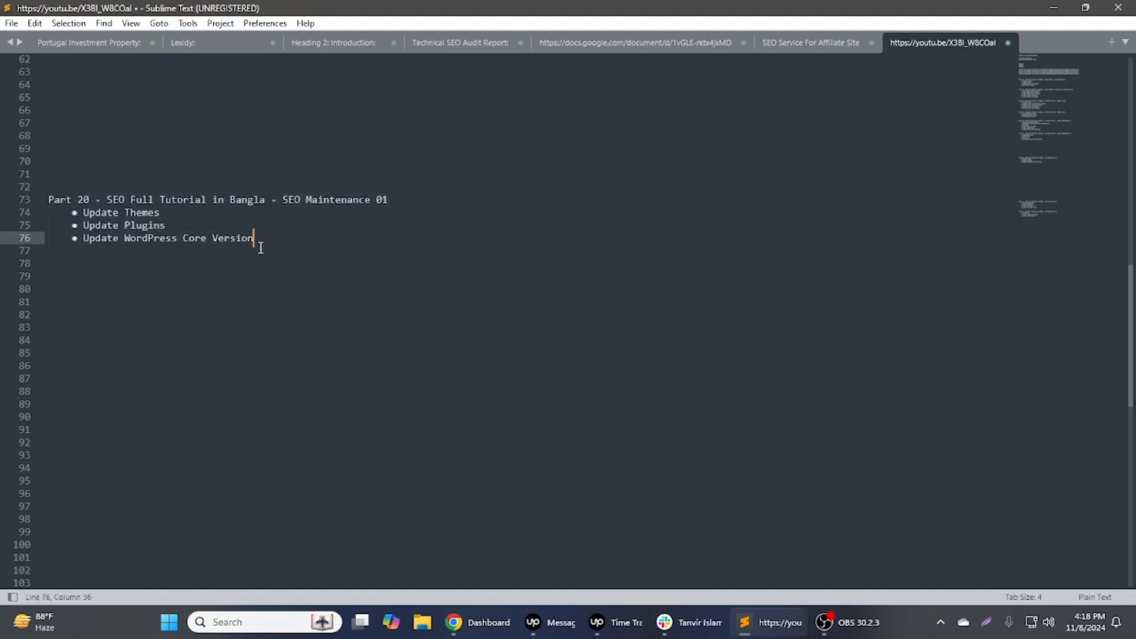
pyautogui.click(454, 622)
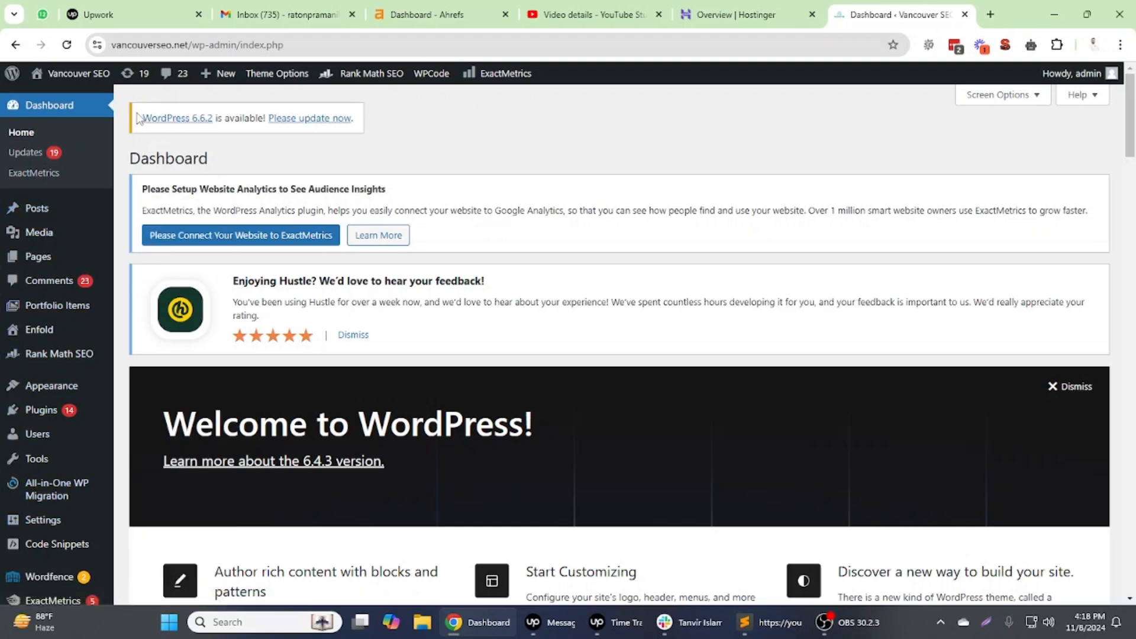
pyautogui.moveTo(140, 119); pyautogui.dragTo(246, 121)
pyautogui.moveTo(46, 417)
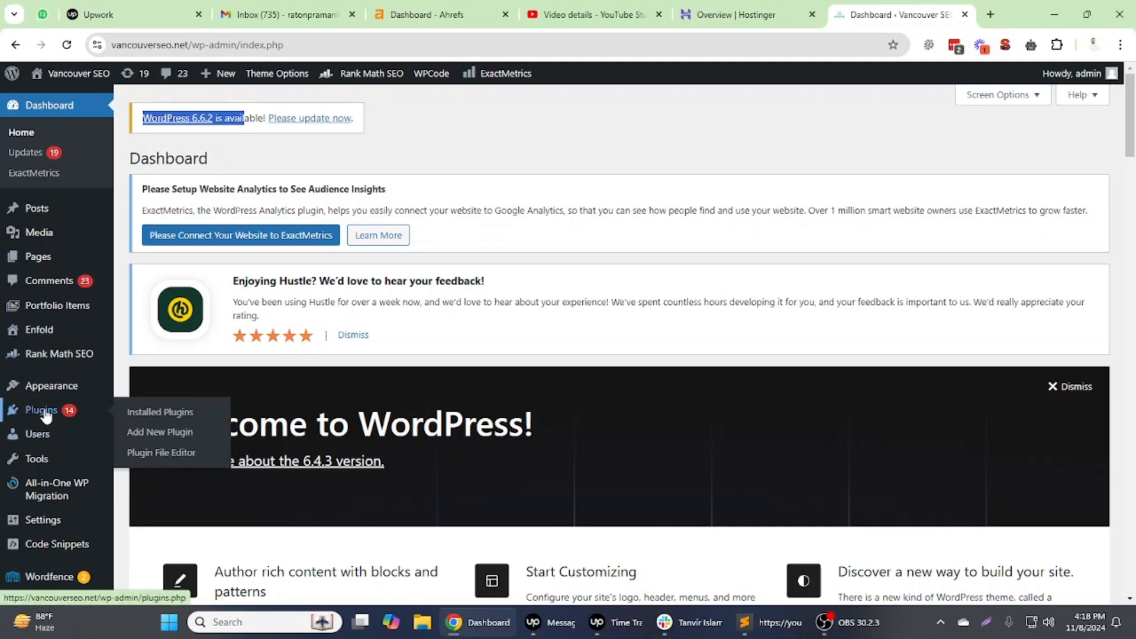
pyautogui.moveTo(48, 391)
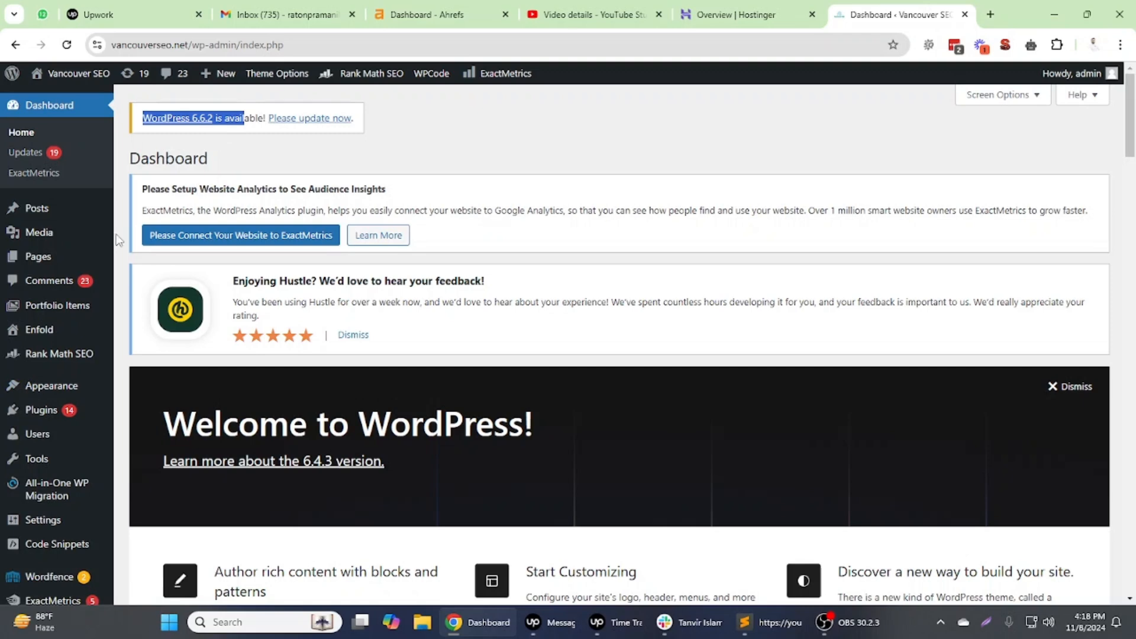
# Open the WordPress Updates page and examine the available core, plugin and theme updates.
pyautogui.click(23, 152)
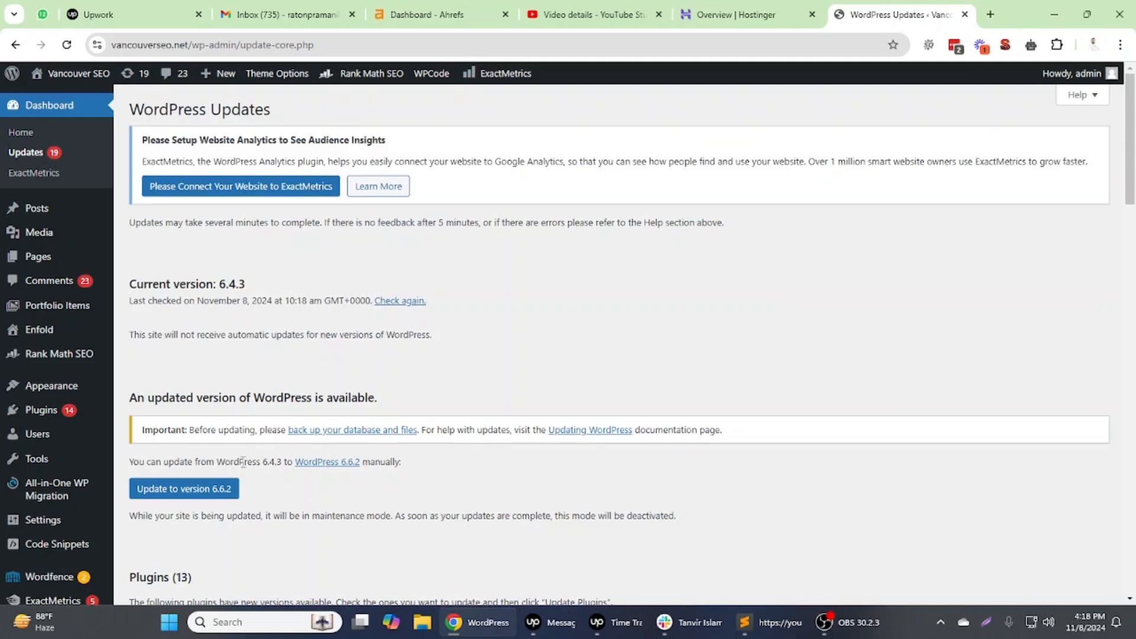
pyautogui.scroll(-1, 242, 461)
pyautogui.moveTo(186, 329); pyautogui.dragTo(362, 333)
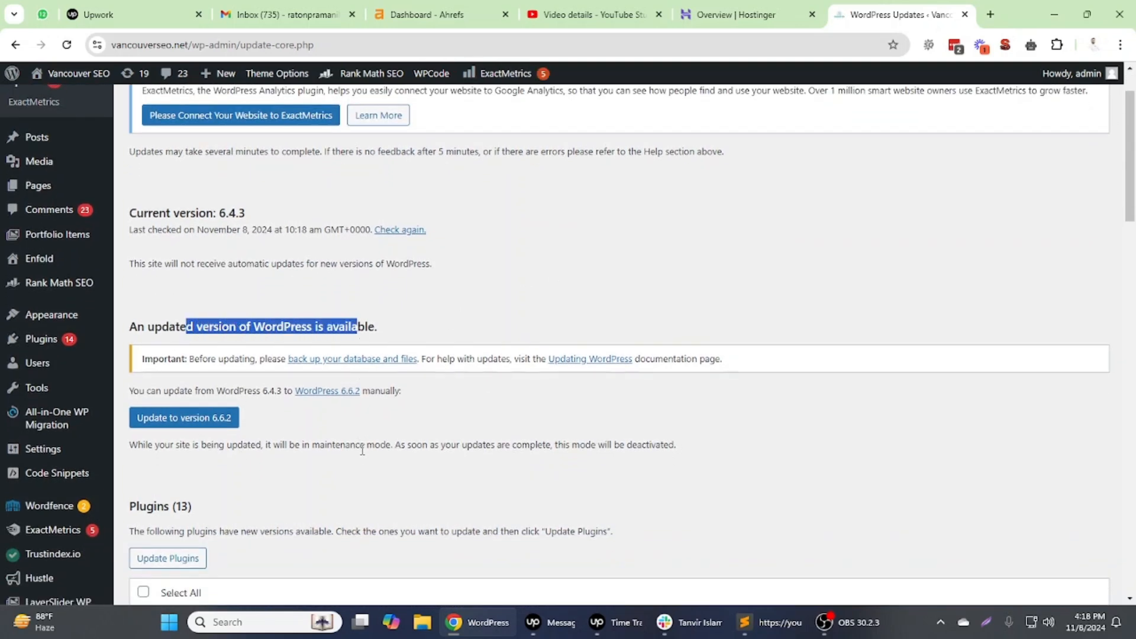
pyautogui.scroll(-2, 362, 449)
pyautogui.moveTo(152, 364); pyautogui.dragTo(203, 366)
pyautogui.scroll(-5, 333, 515)
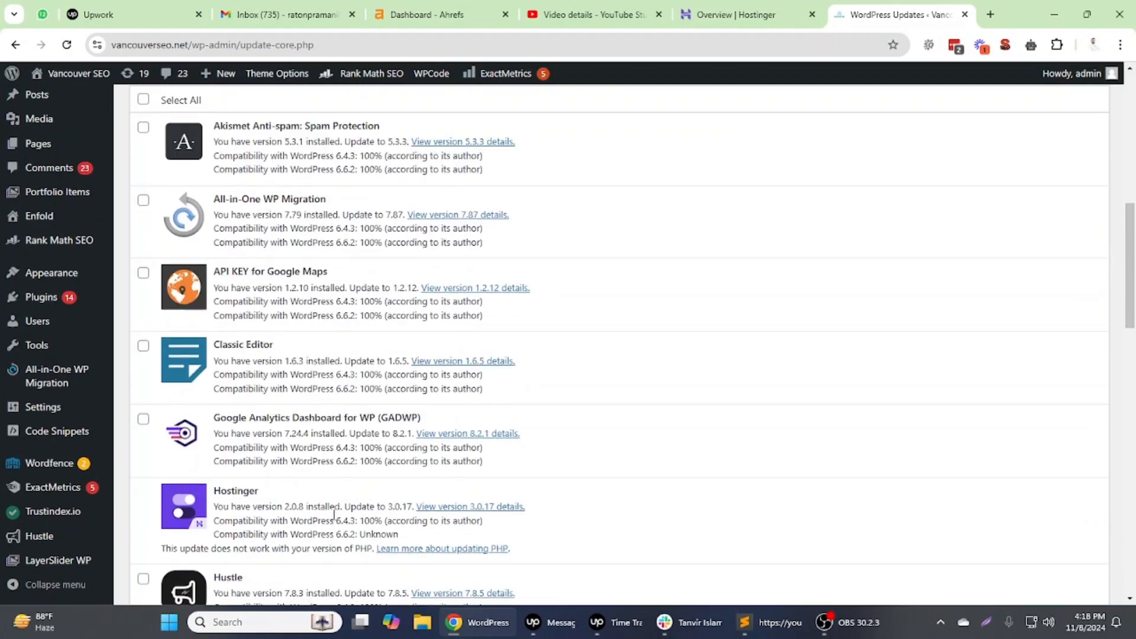
pyautogui.scroll(-11, 333, 514)
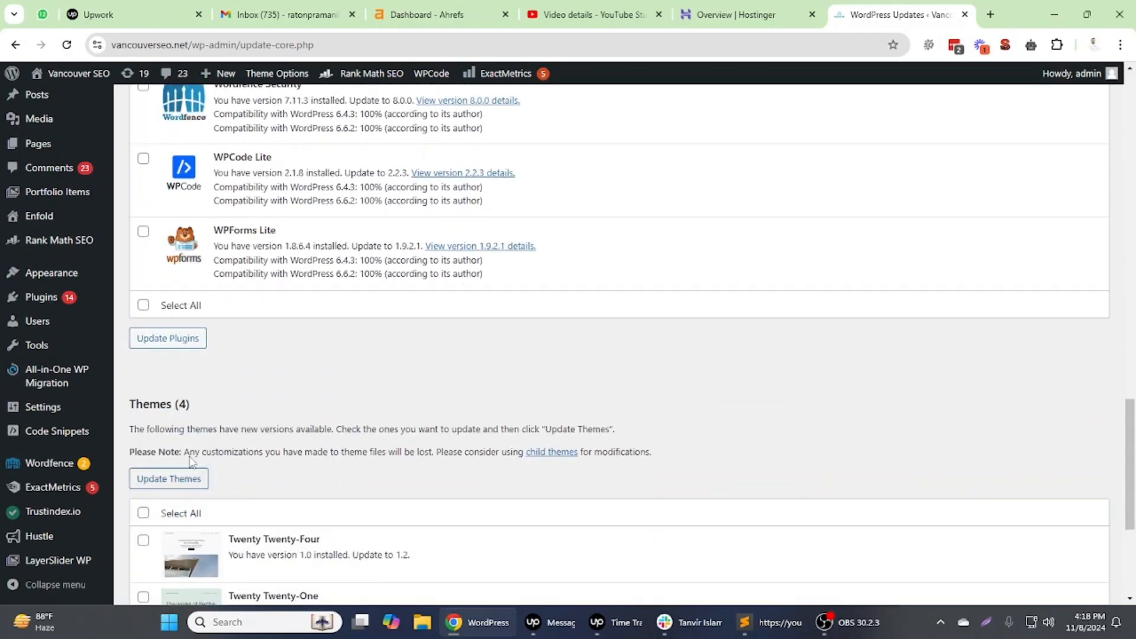
pyautogui.moveTo(149, 404); pyautogui.dragTo(190, 404)
pyautogui.scroll(-4, 279, 471)
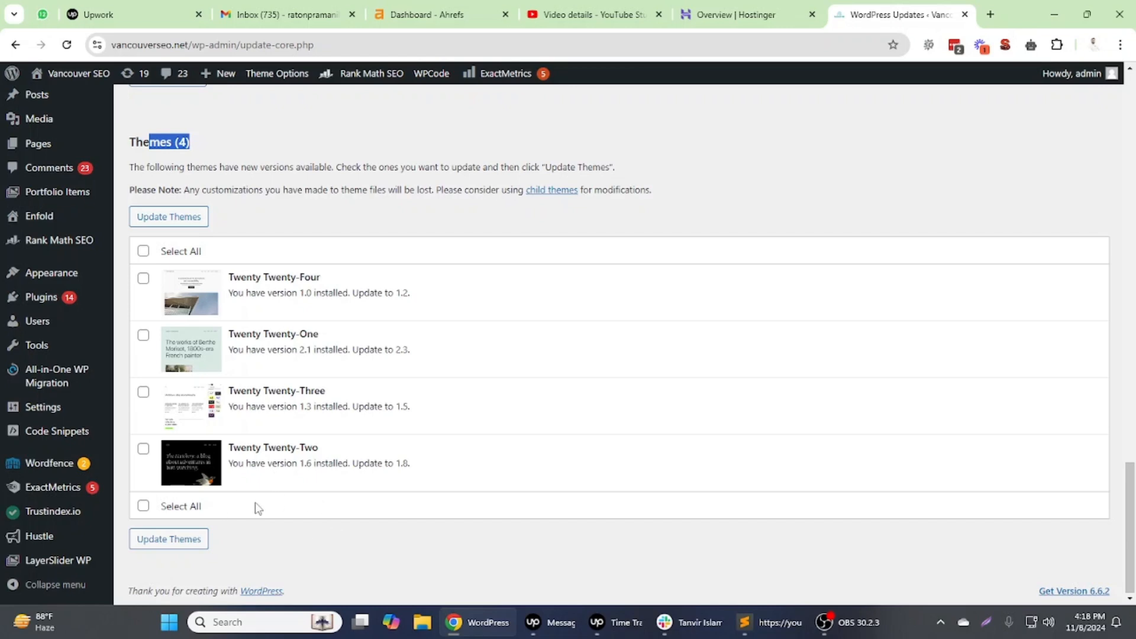
# Open the installed plugins list and update Akismet Anti-spam, All-in-One WP Migration, API KEY for Google Maps and Classic Editor.
pyautogui.moveTo(51, 332)
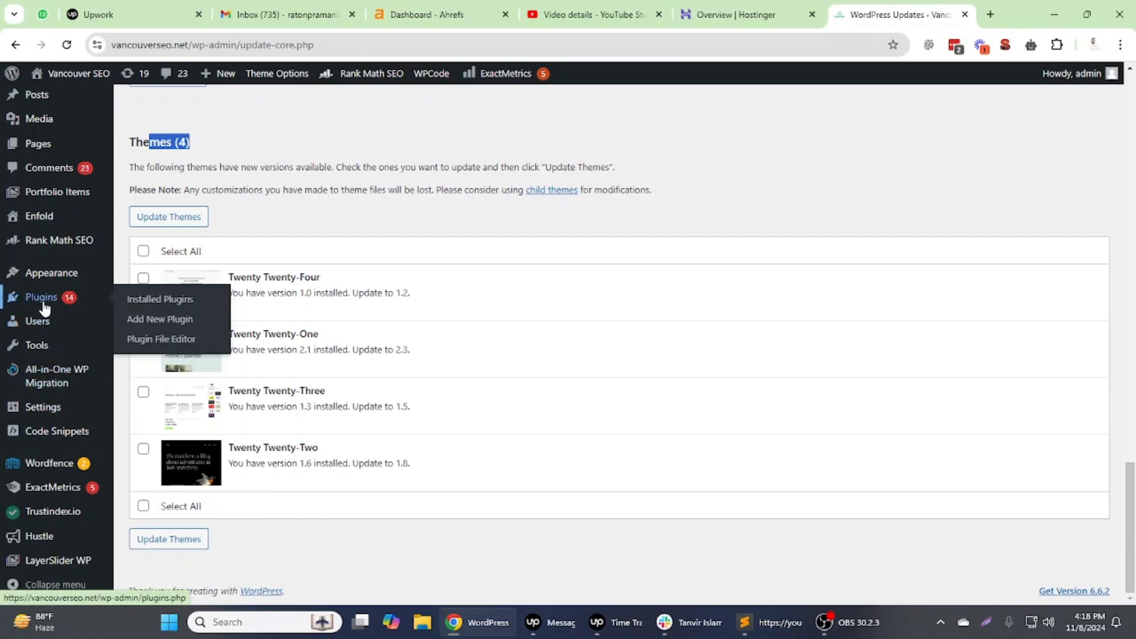
pyautogui.click(43, 303)
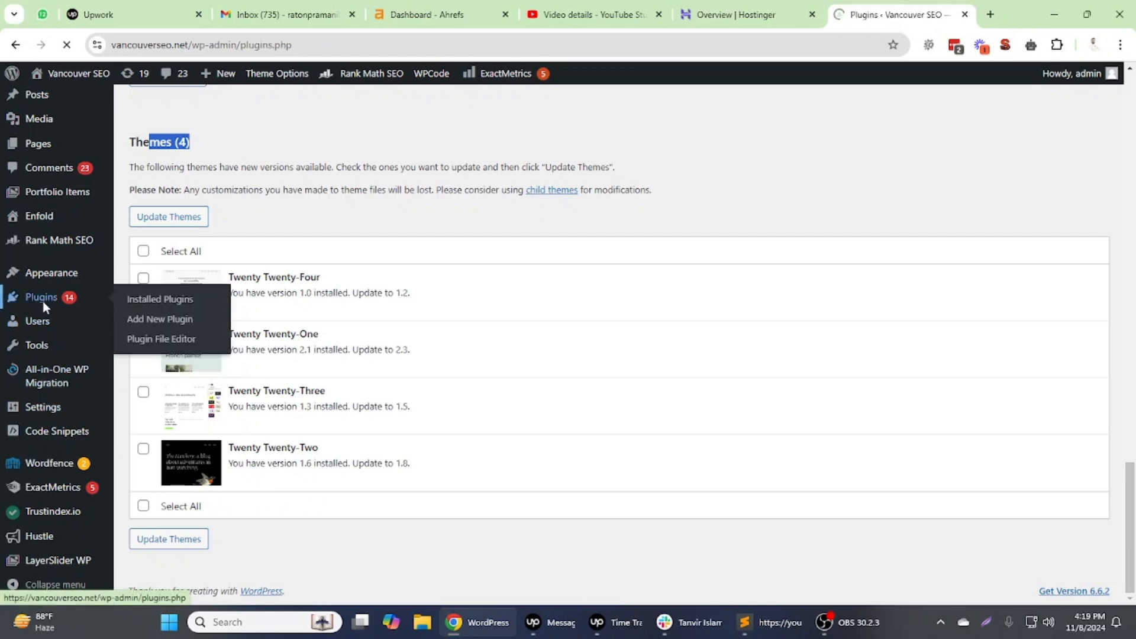
pyautogui.scroll(-2, 330, 432)
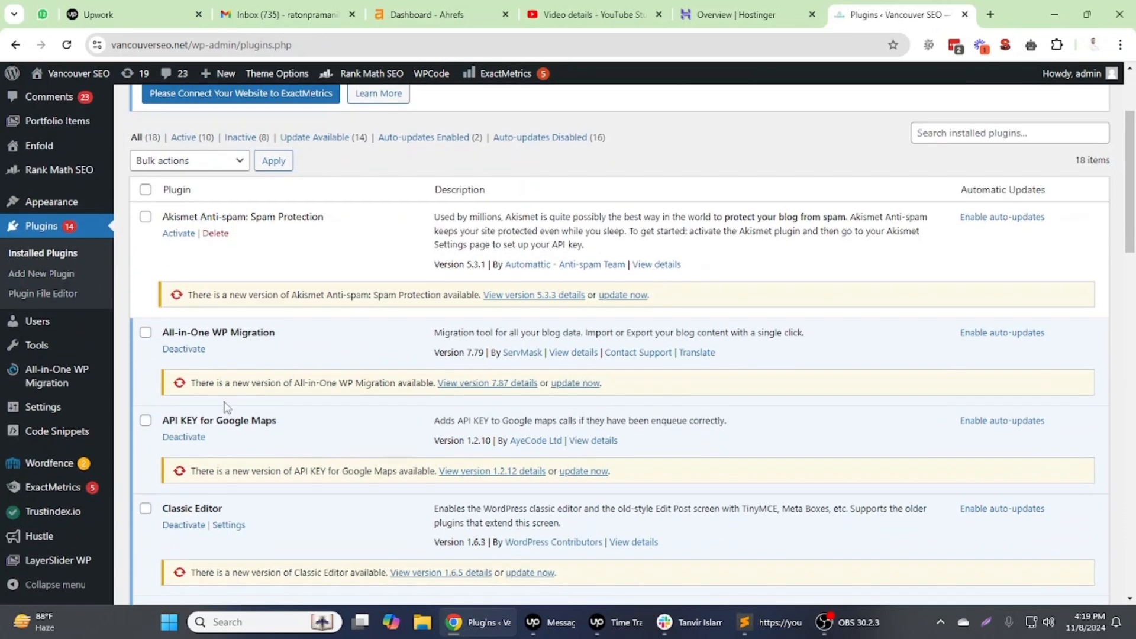
pyautogui.click(621, 295)
pyautogui.click(577, 384)
pyautogui.scroll(-3, 578, 355)
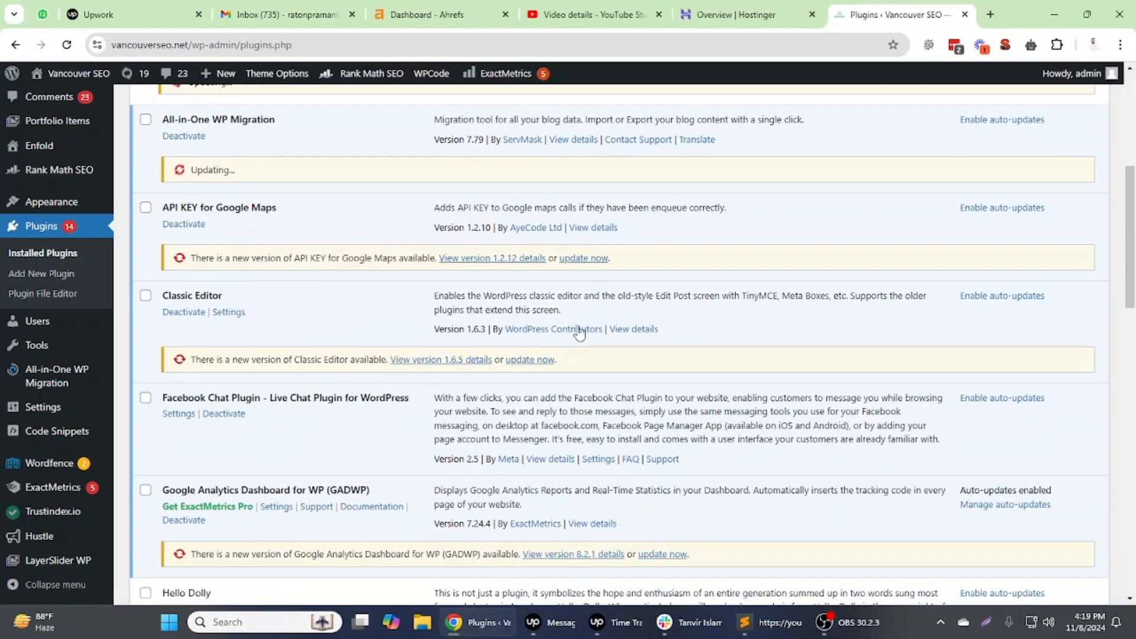
pyautogui.click(583, 258)
pyautogui.click(532, 360)
# Update the Google Analytics Dashboard for WP (GADWP), Hustle and Really Simple SSL plugins.
pyautogui.scroll(-3, 538, 367)
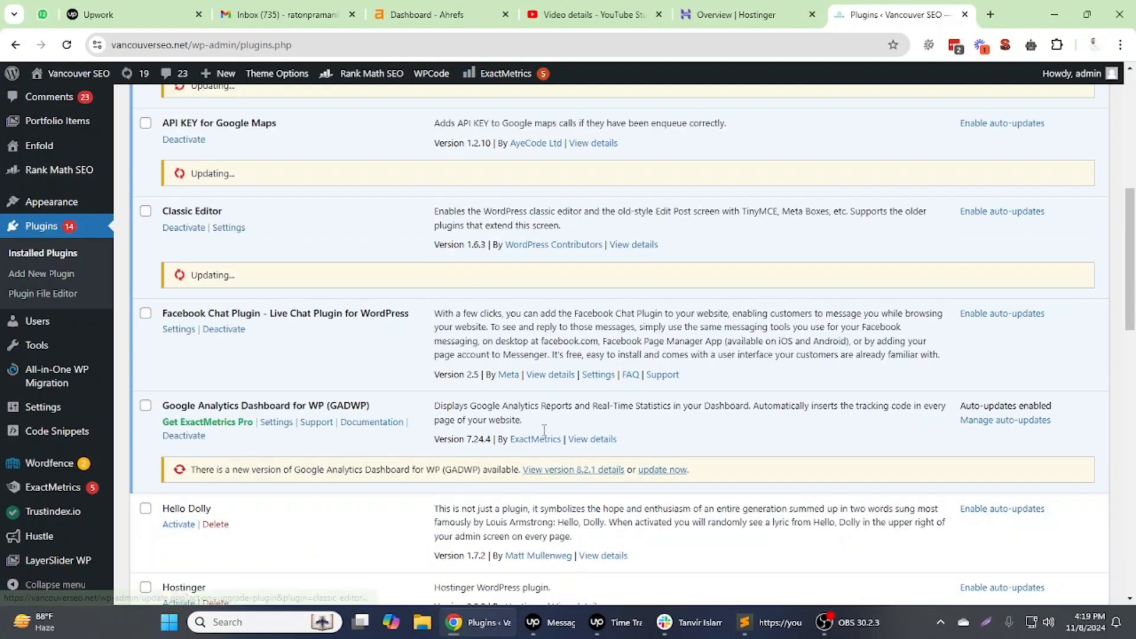
pyautogui.click(656, 342)
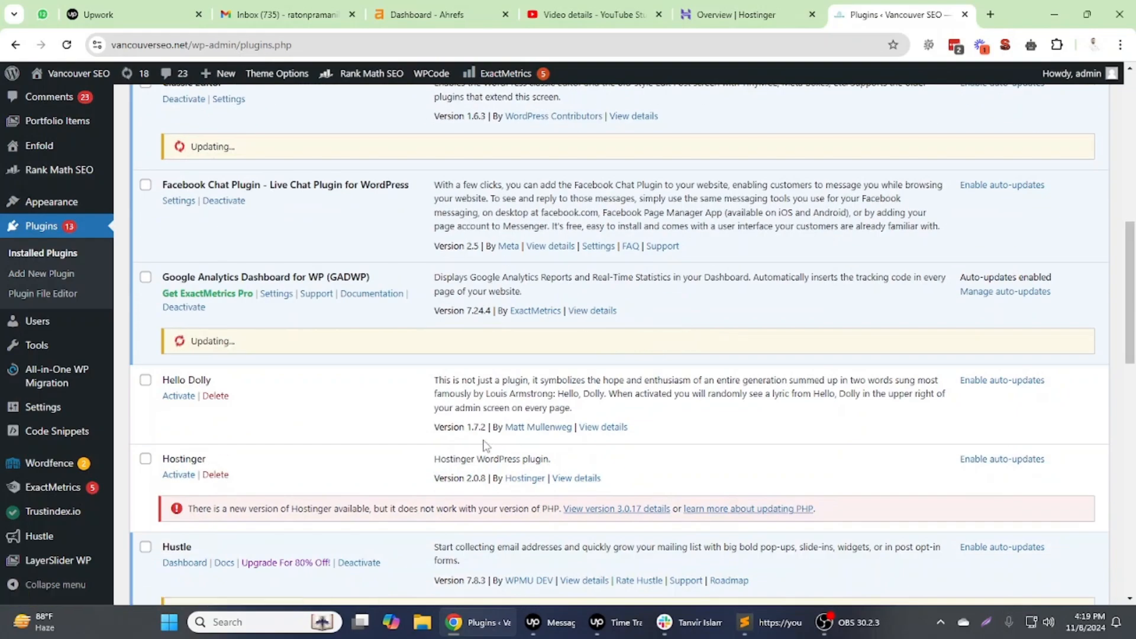
pyautogui.scroll(-2, 484, 441)
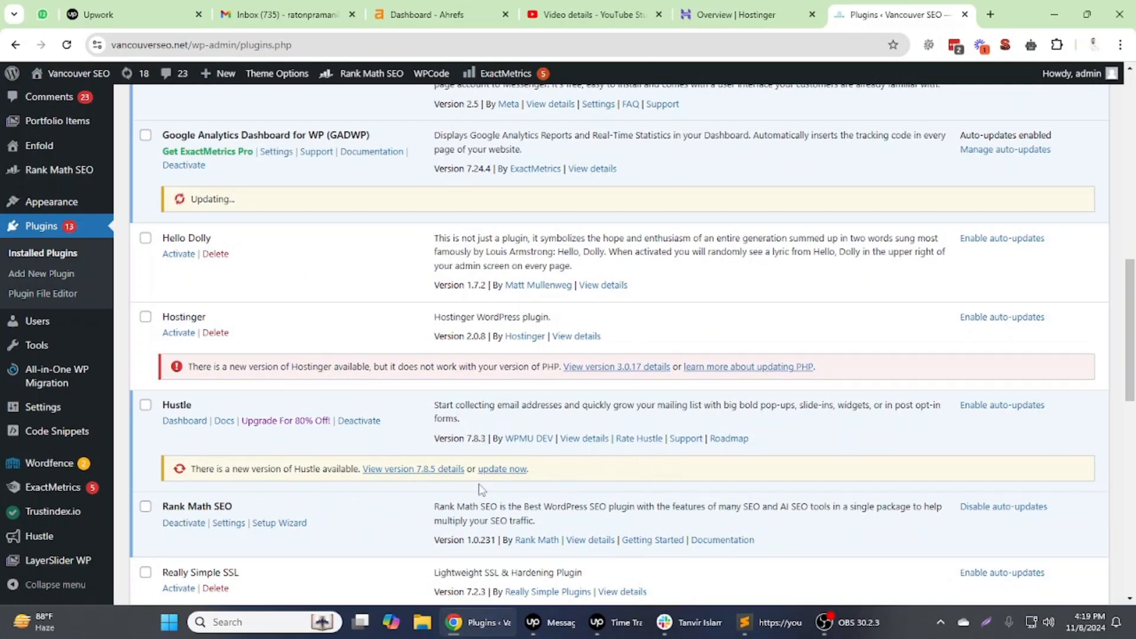
pyautogui.click(502, 469)
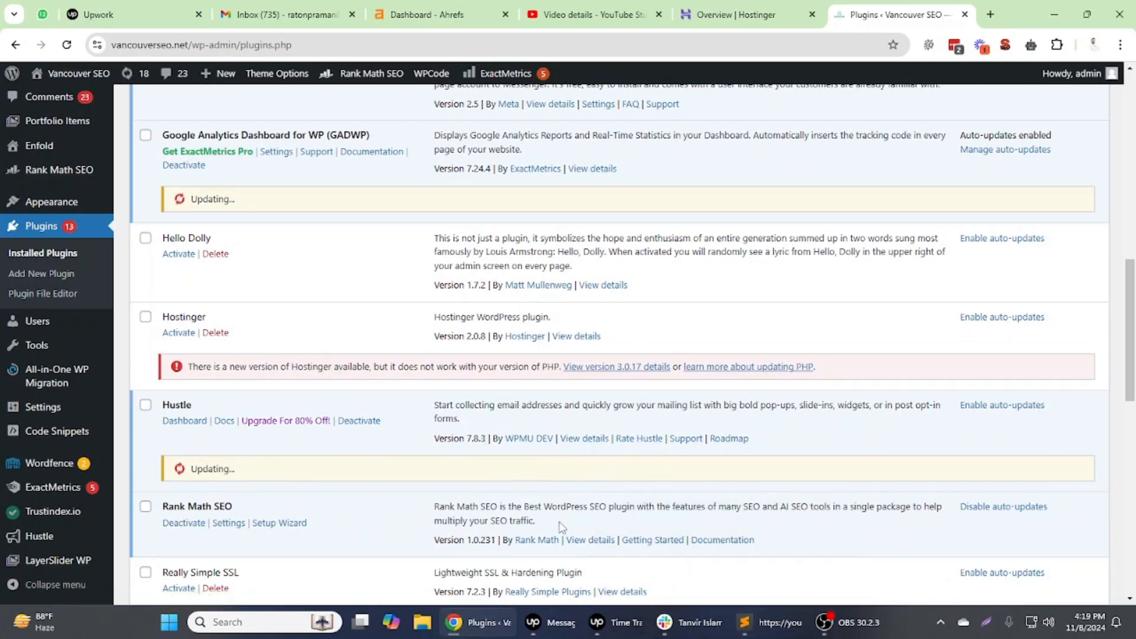
pyautogui.scroll(-3, 551, 525)
pyautogui.click(556, 410)
# Update the Schema - All In One Schema Rich Snippets, Widgets for Google Reviews, Wordfence Security, WPCode Lite and WPForms Lite plugins.
pyautogui.scroll(-4, 550, 425)
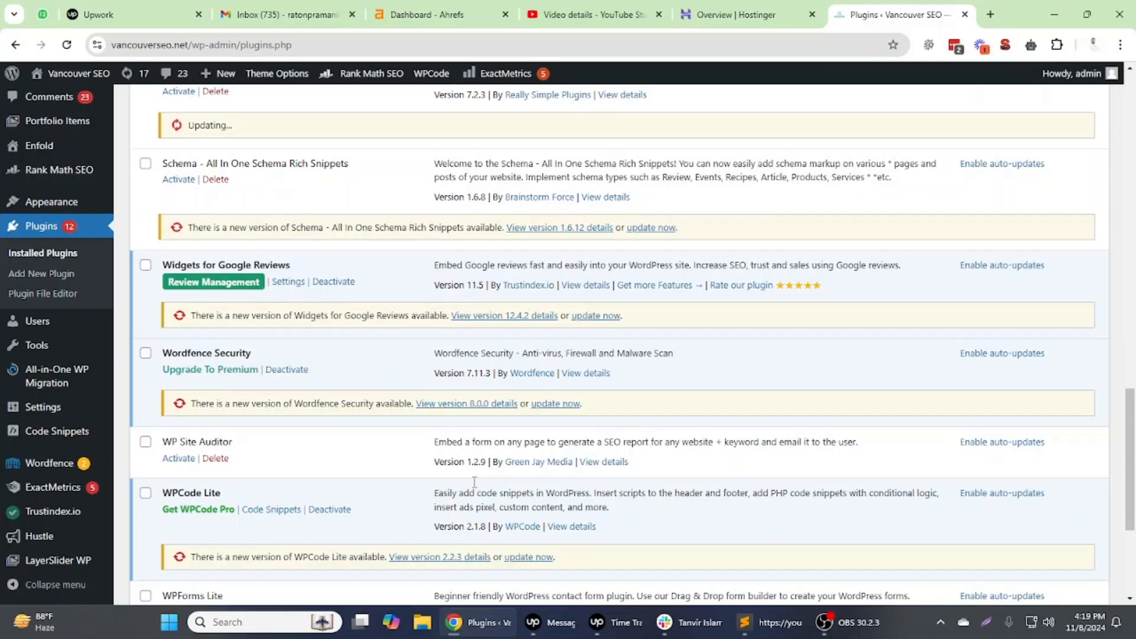
pyautogui.click(644, 228)
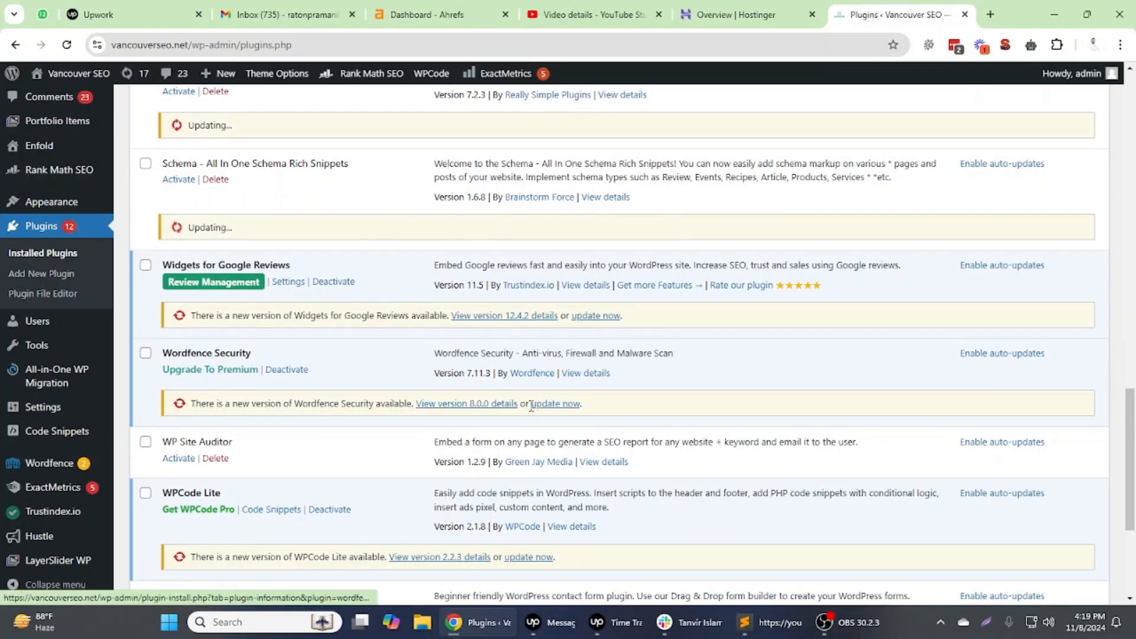
pyautogui.click(595, 316)
pyautogui.click(553, 405)
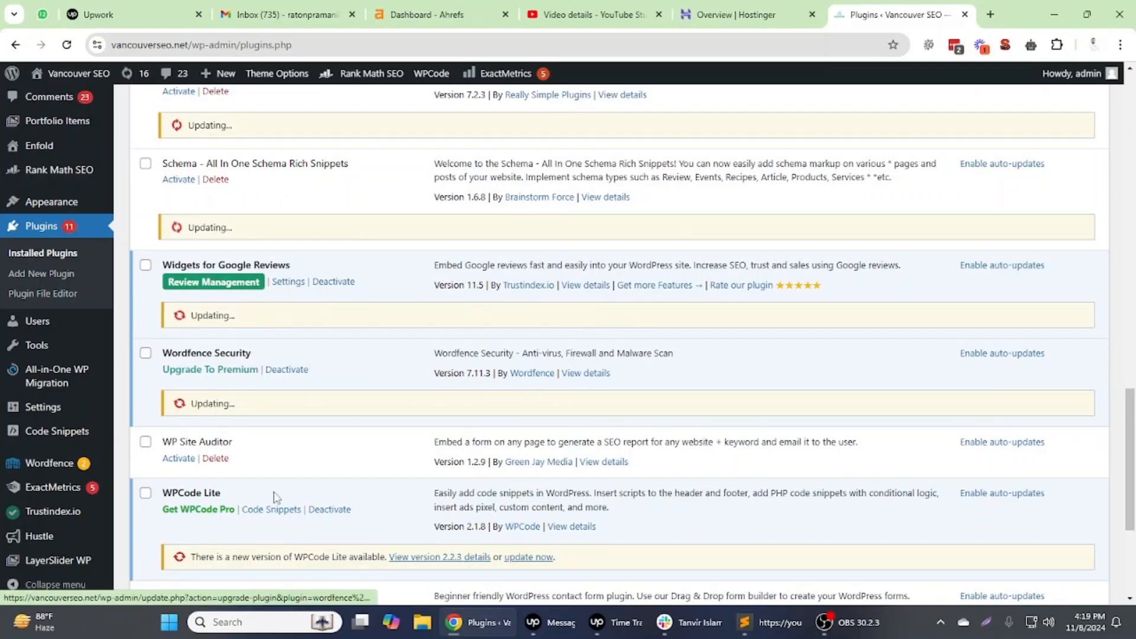
pyautogui.scroll(-3, 532, 355)
pyautogui.click(523, 345)
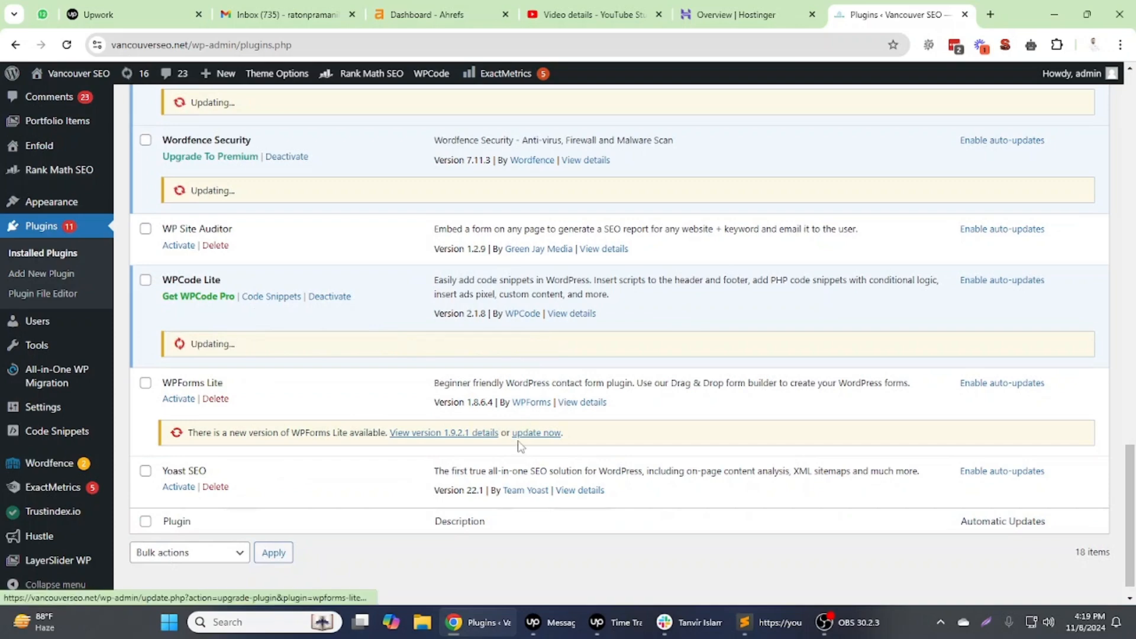
pyautogui.click(521, 434)
# Check the update status of each plugin throughout the installed plugins list.
pyautogui.scroll(10, 372, 457)
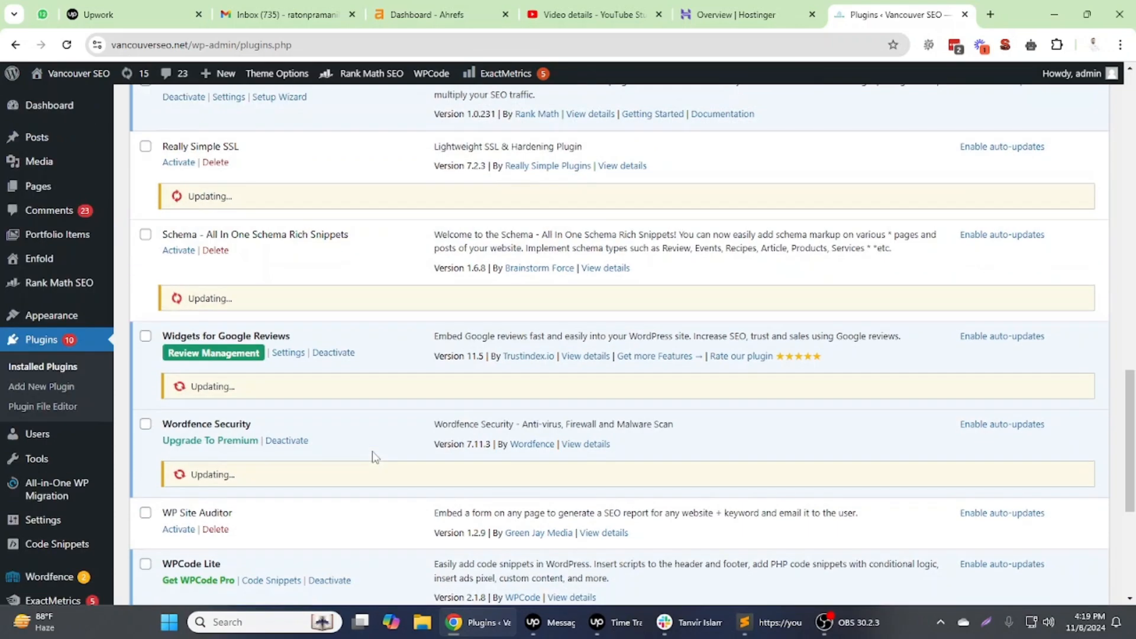
pyautogui.scroll(7, 373, 457)
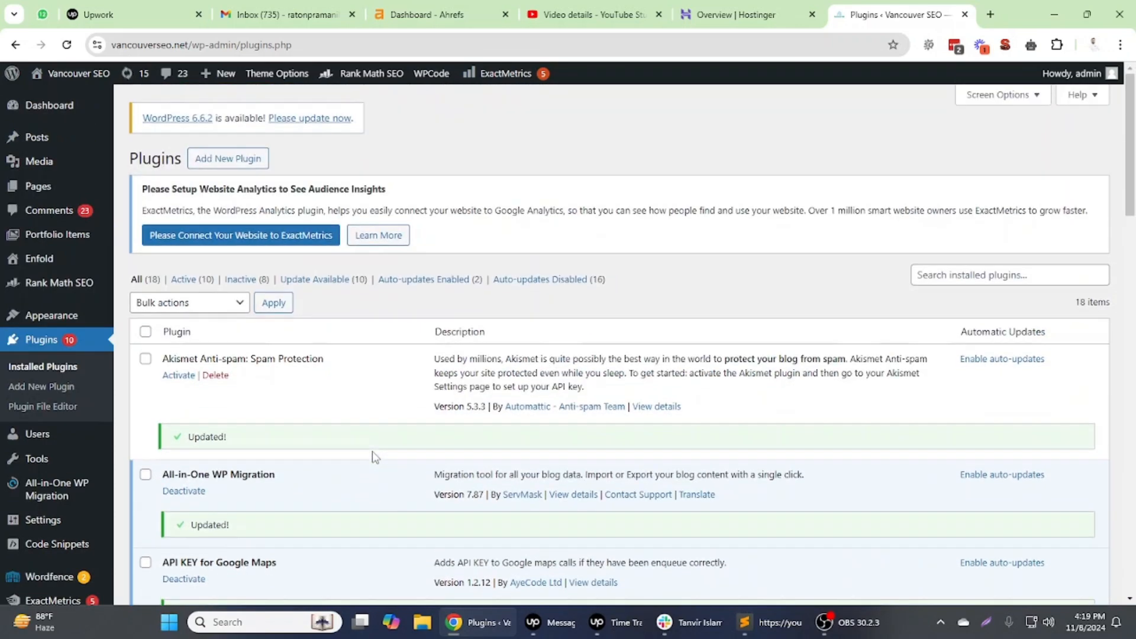
pyautogui.scroll(-3, 373, 457)
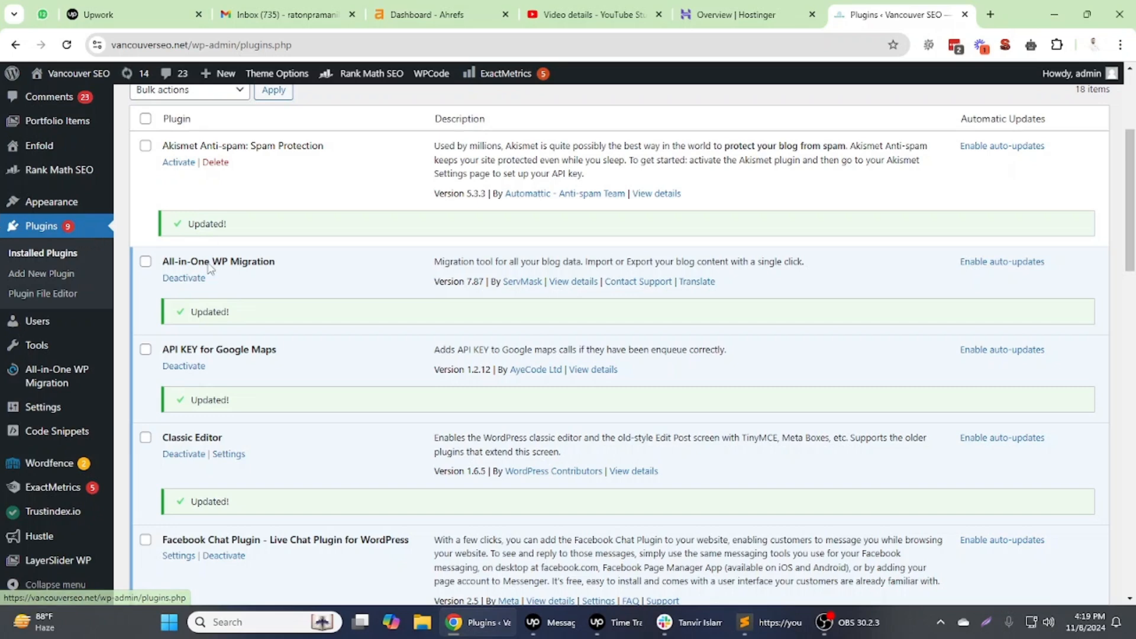
pyautogui.scroll(-4, 214, 469)
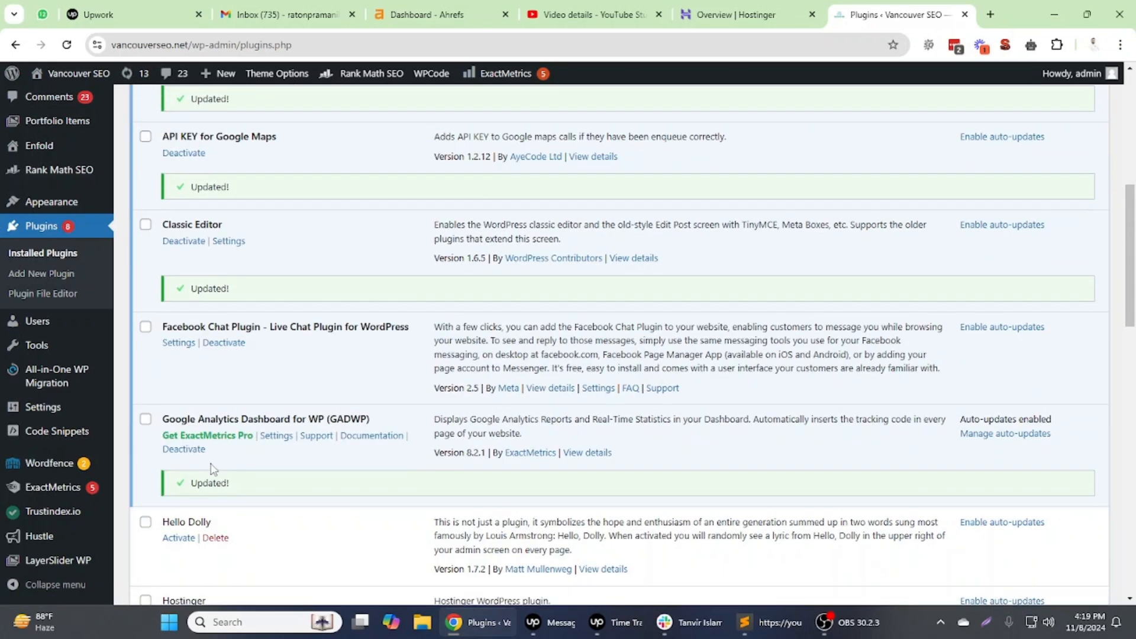
pyautogui.scroll(-3, 204, 402)
pyautogui.doubleClick(197, 335)
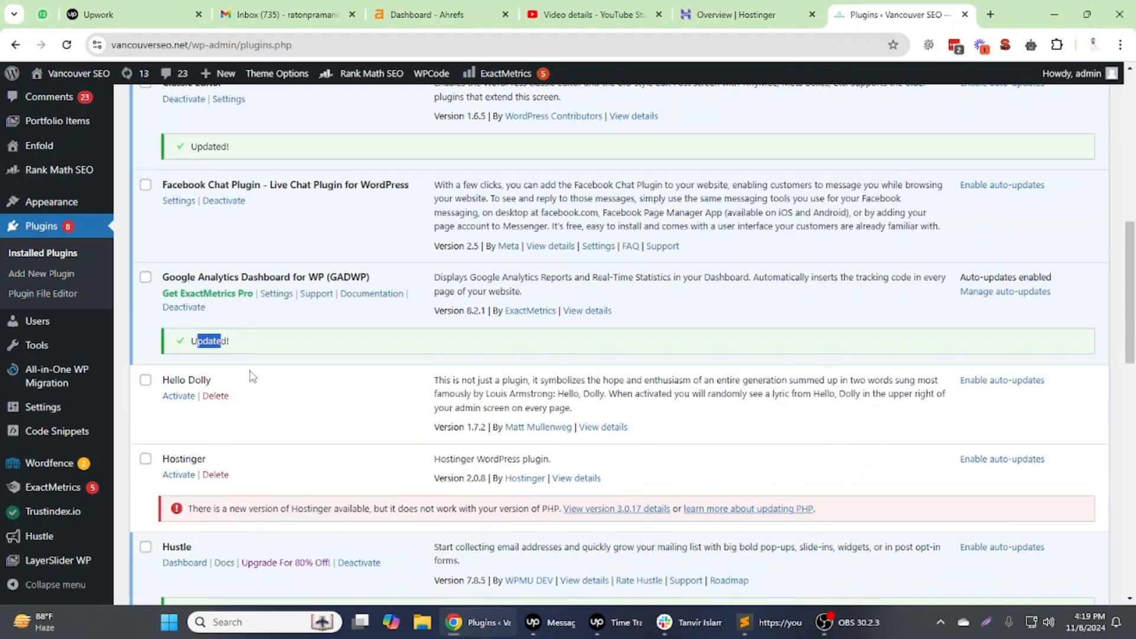
pyautogui.scroll(-7, 251, 375)
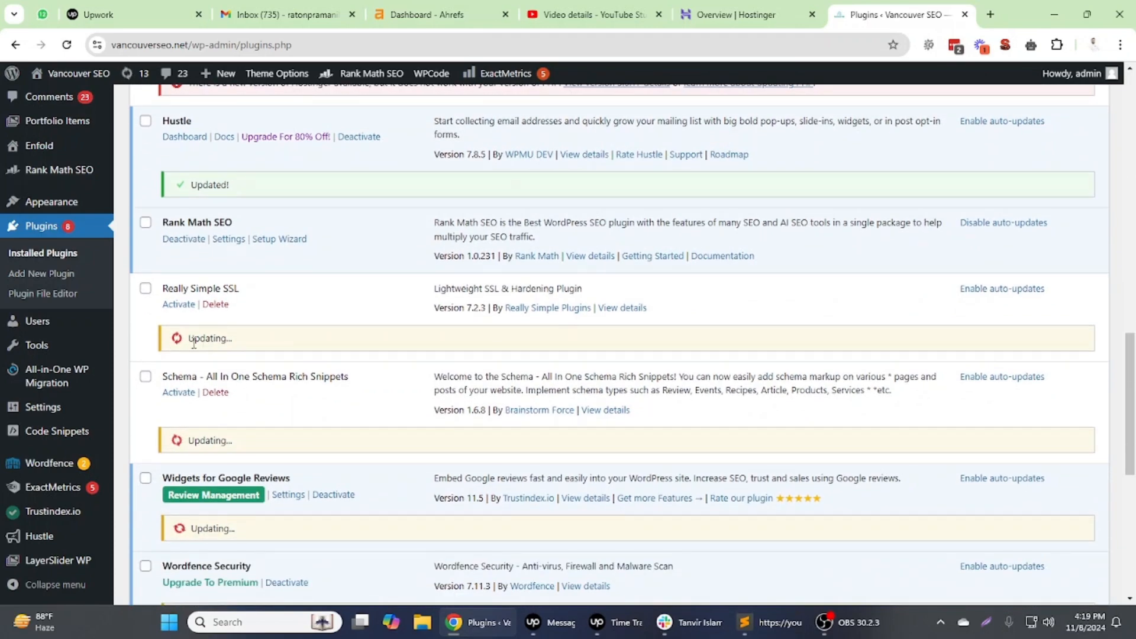
pyautogui.scroll(-1, 204, 331)
pyautogui.scroll(-2, 207, 337)
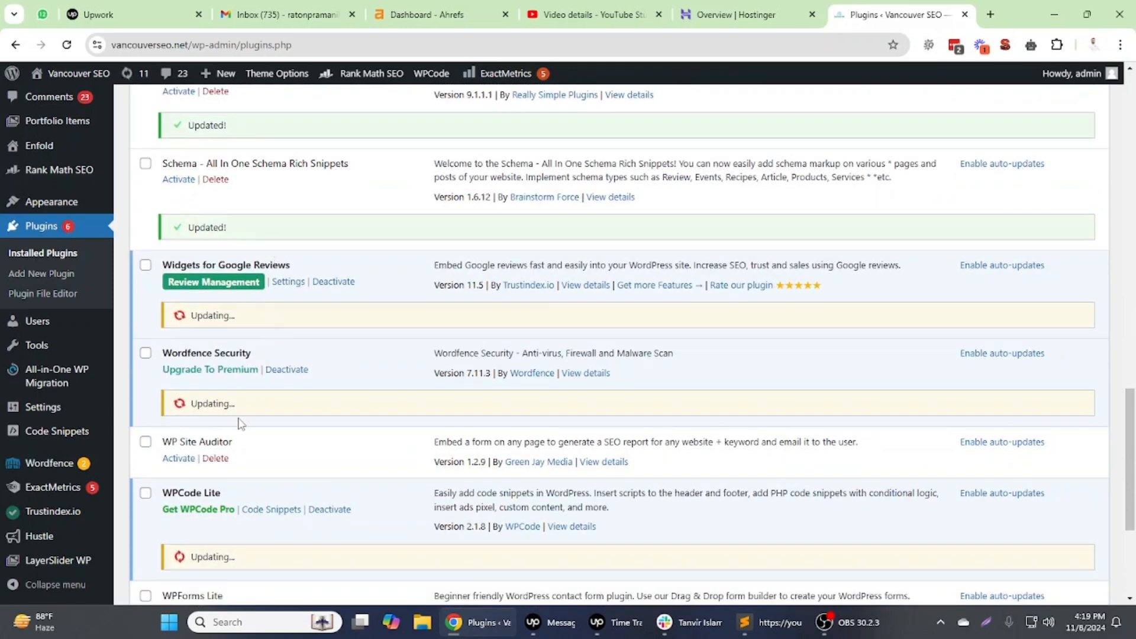
pyautogui.scroll(-1, 239, 422)
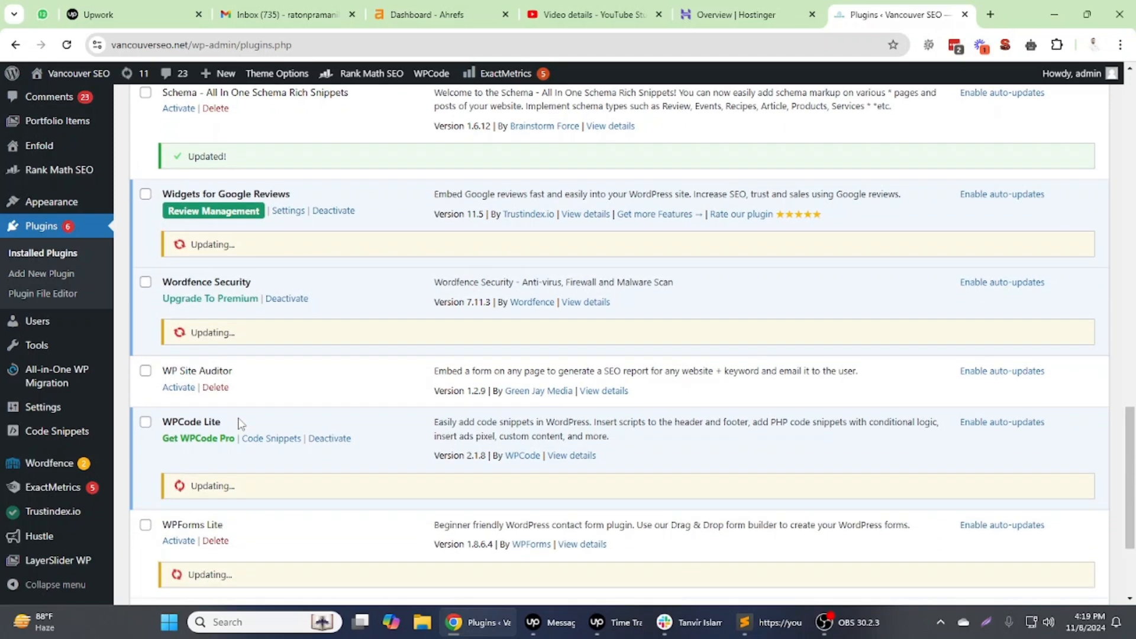
# Switch to Sublime Text and add the bullet "How to update php version" below "Update WordPress Core Version" in the Part 20 outline.
pyautogui.click(763, 621)
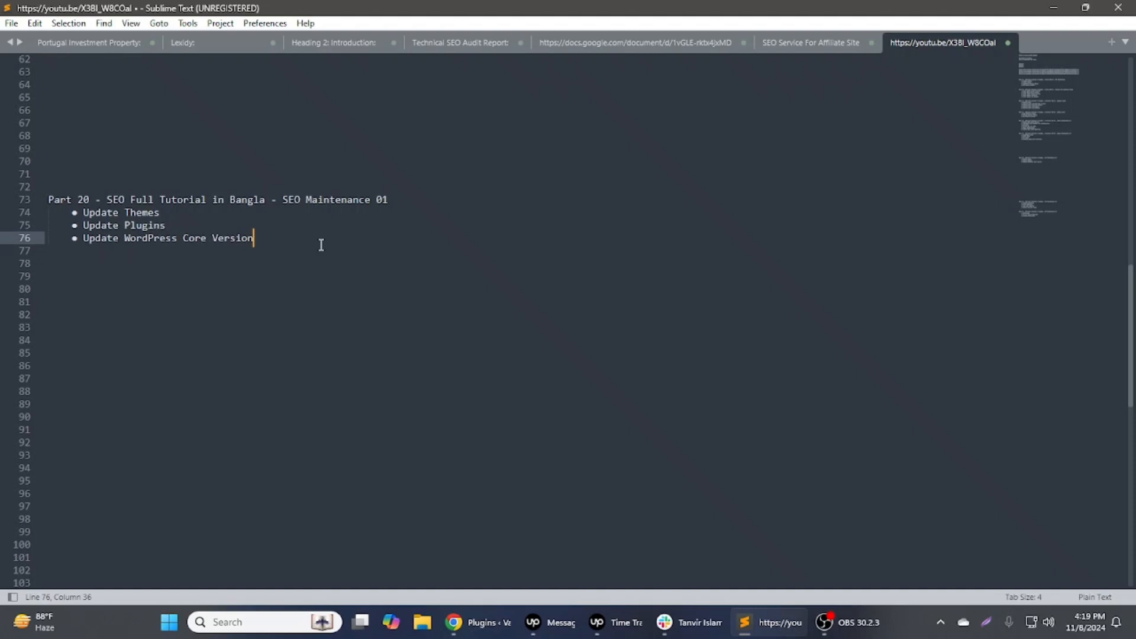
pyautogui.press('Return')
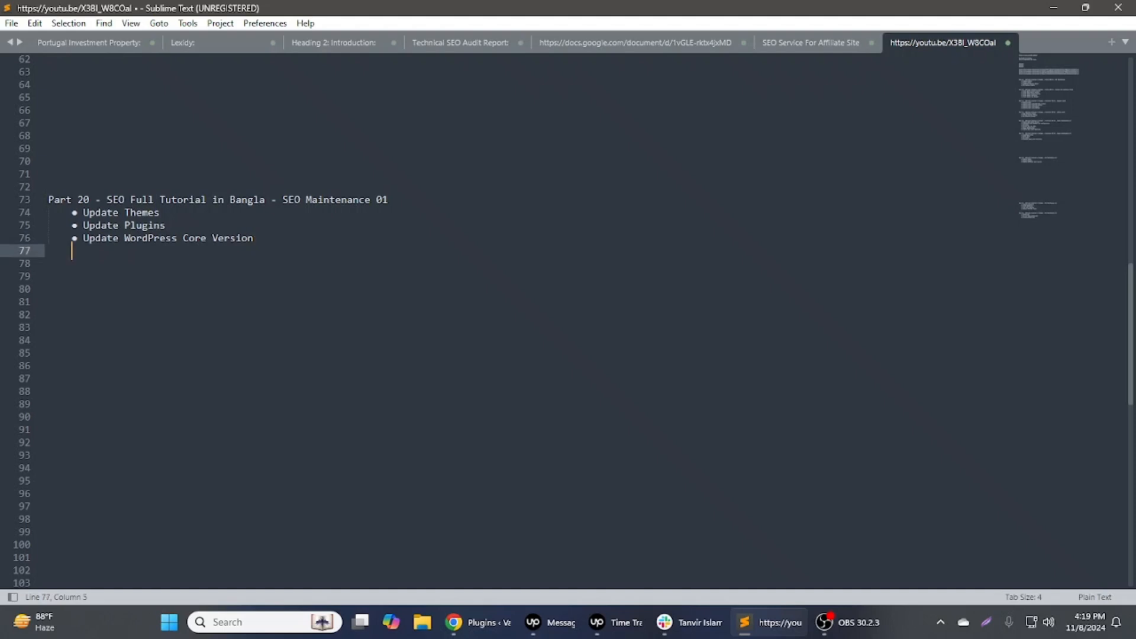
pyautogui.moveTo(82, 238); pyautogui.dragTo(68, 241)
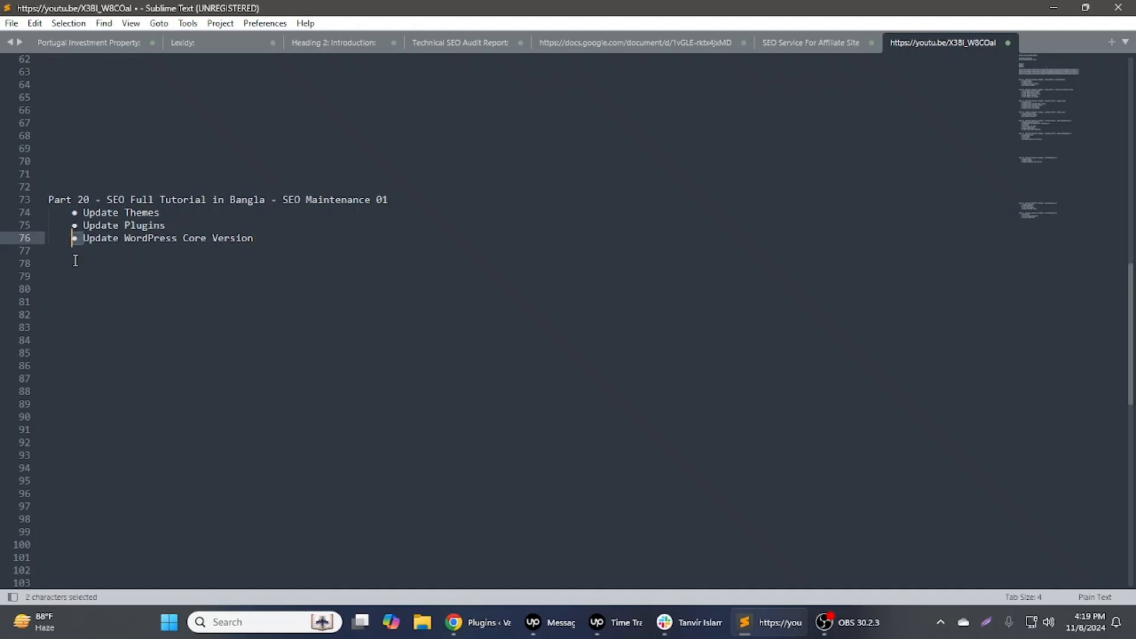
pyautogui.hotkey('ctrl', 'c')
pyautogui.click(103, 266)
pyautogui.click(104, 254)
pyautogui.hotkey('ctrl', 'v')
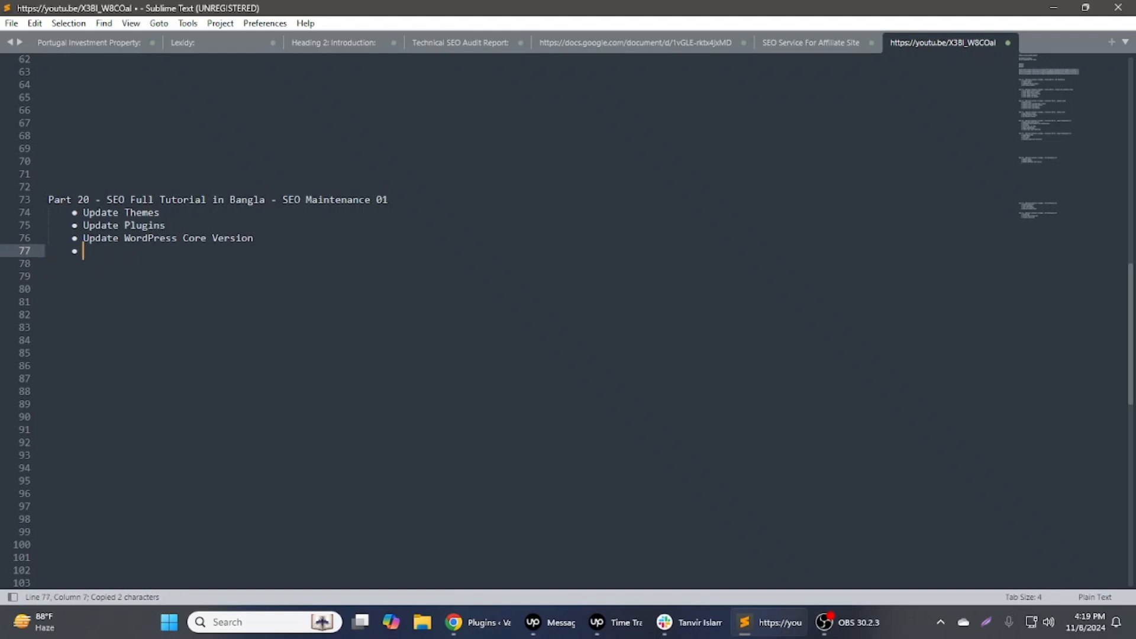
pyautogui.write('How to update ')
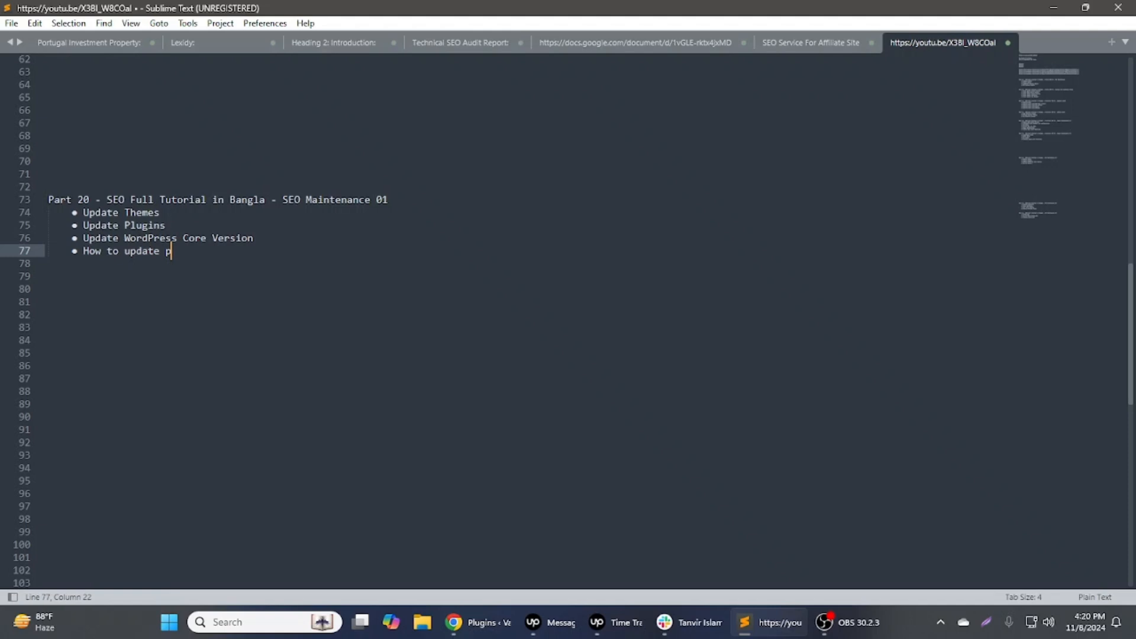
pyautogui.write('php version')
pyautogui.moveTo(230, 250); pyautogui.dragTo(83, 251)
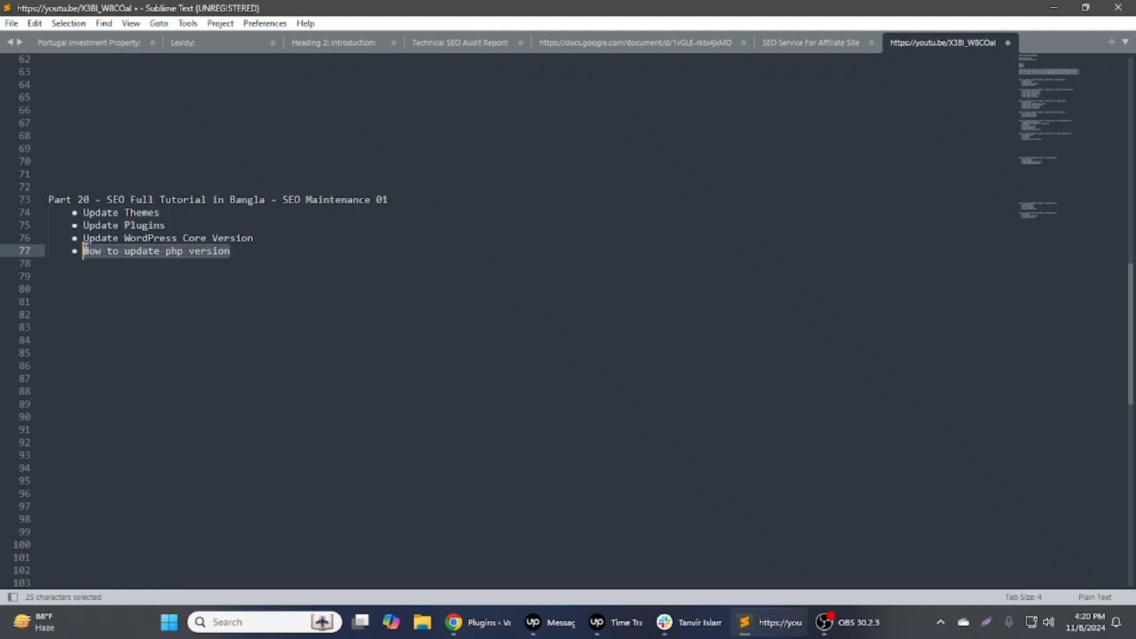
pyautogui.click(1053, 7)
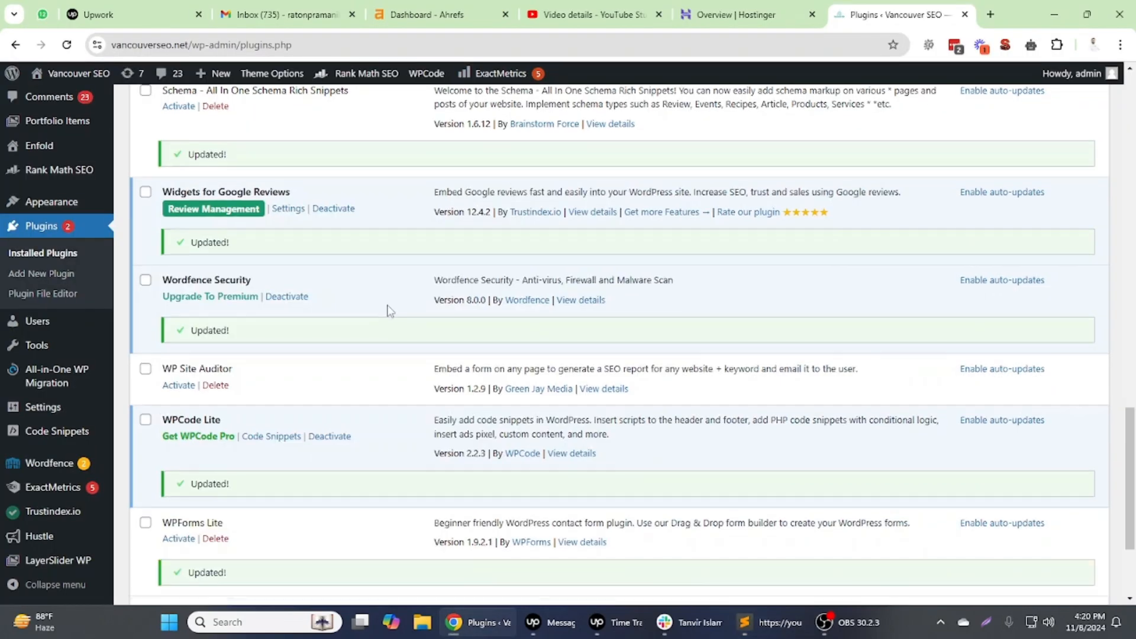
# Back in Chrome, reload the installed plugins page and check the whole list for plugins that still need an update.
pyautogui.scroll(-3, 387, 311)
pyautogui.scroll(6, 333, 364)
pyautogui.scroll(12, 333, 365)
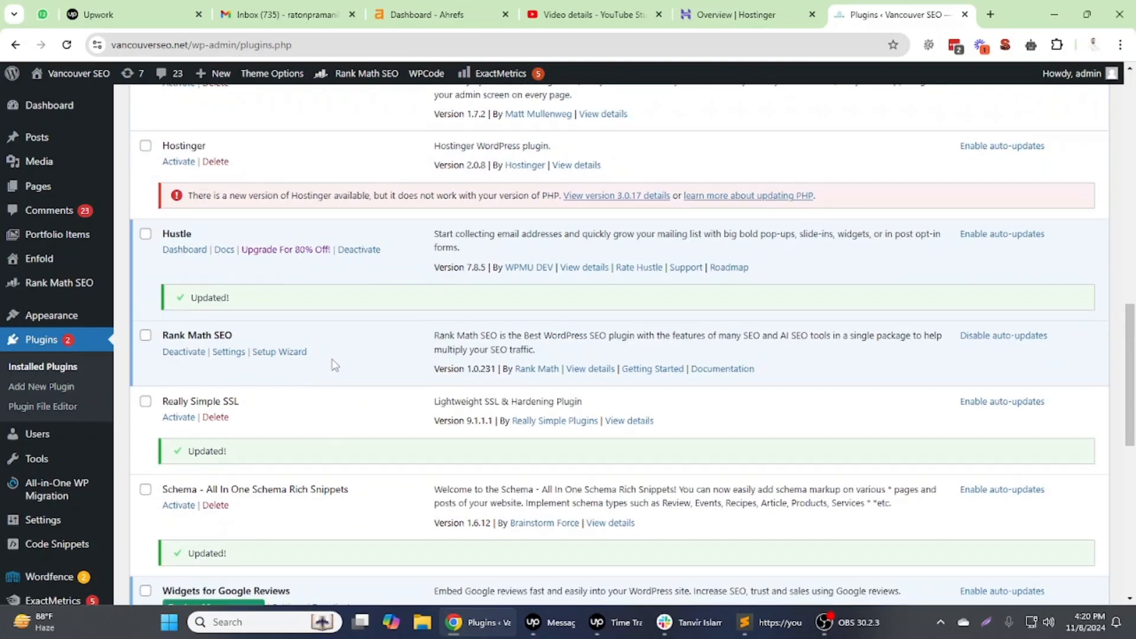
pyautogui.scroll(4, 333, 360)
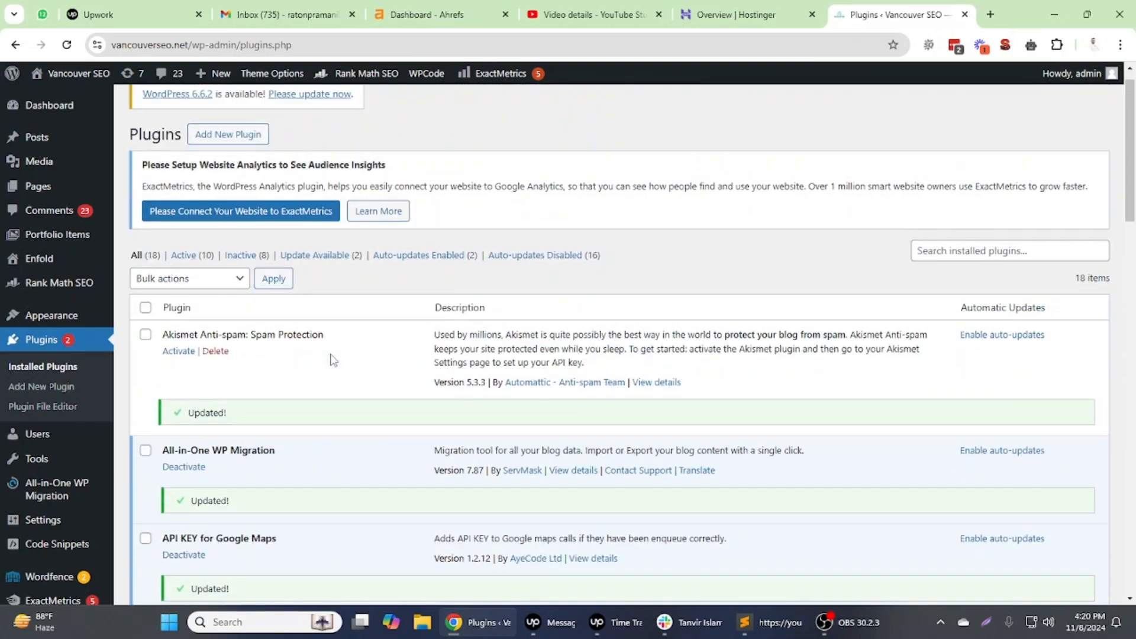
pyautogui.click(66, 45)
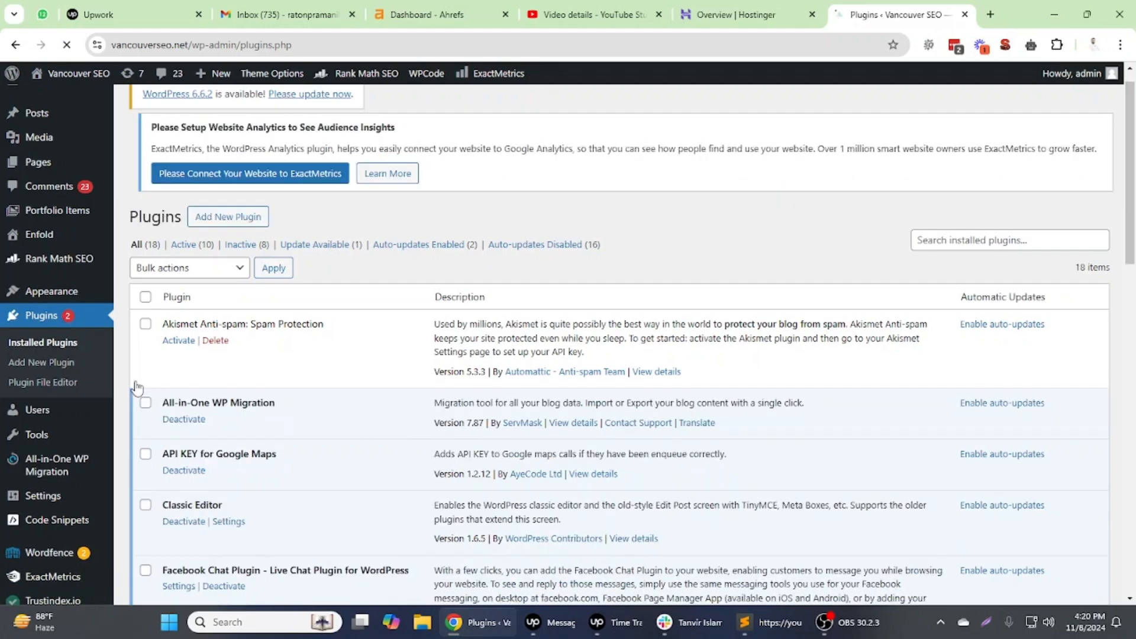
pyautogui.scroll(-3, 304, 389)
pyautogui.scroll(-6, 304, 389)
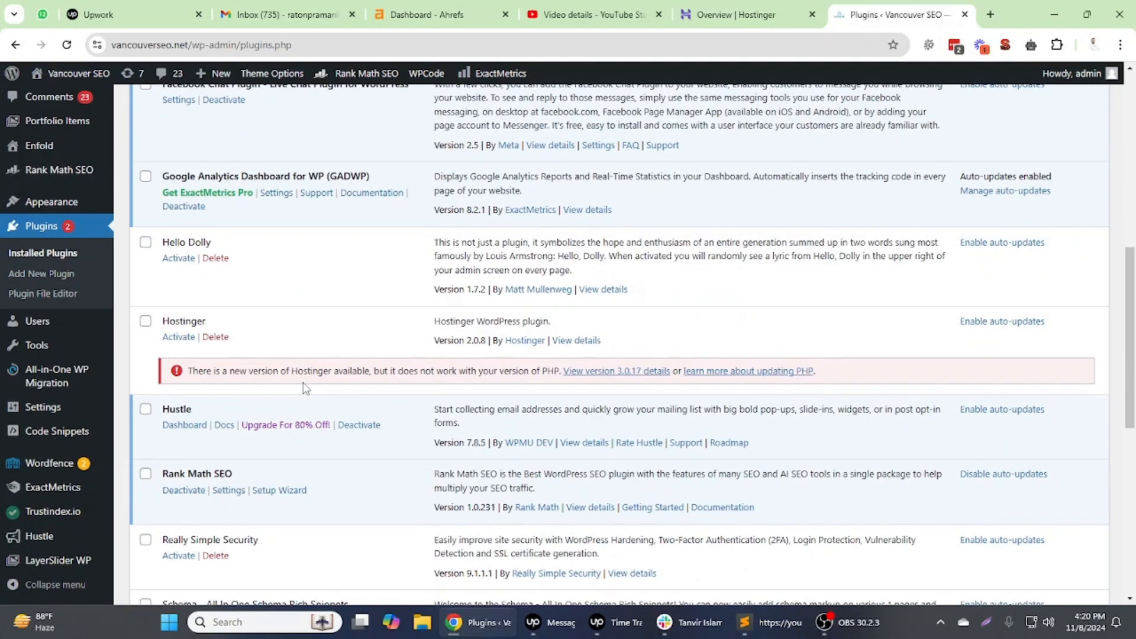
pyautogui.scroll(-6, 291, 317)
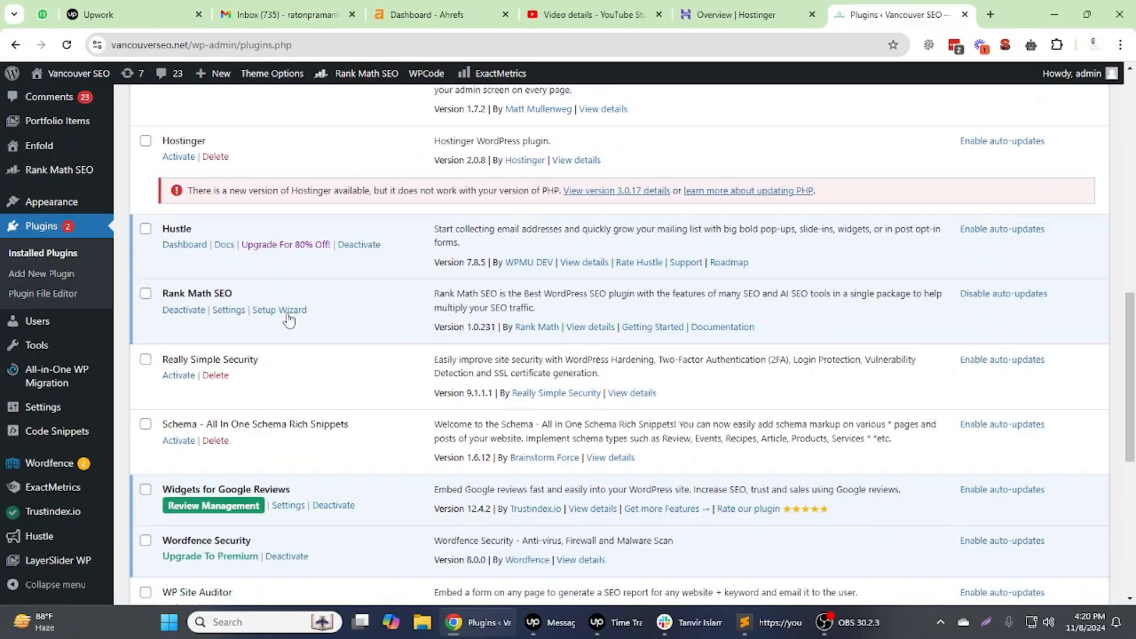
pyautogui.scroll(5, 289, 318)
pyautogui.scroll(9, 288, 319)
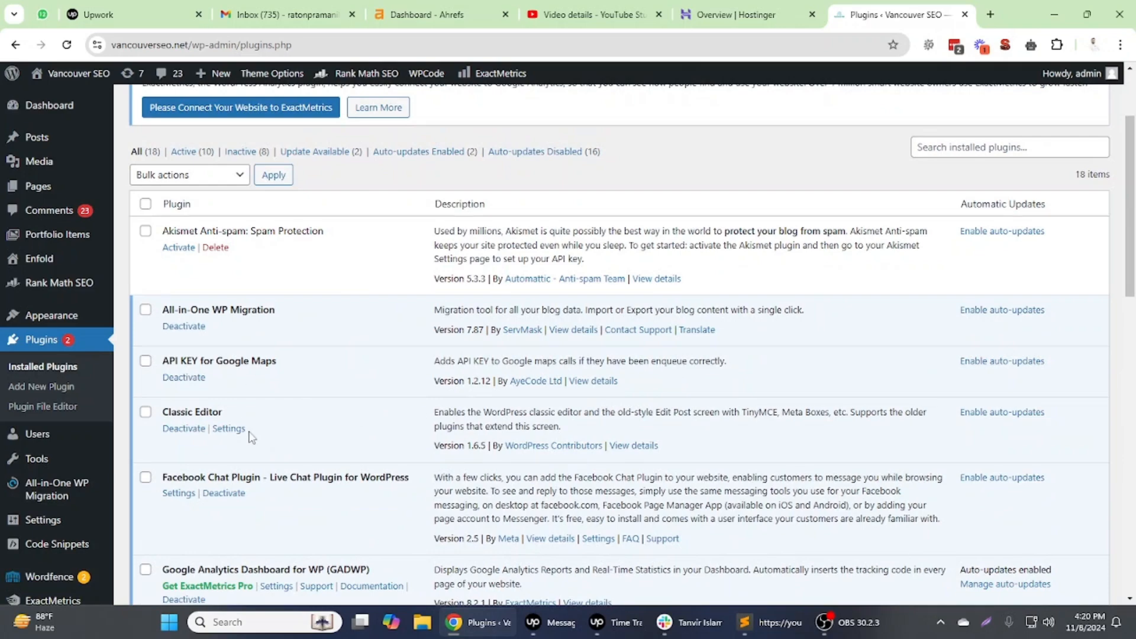
pyautogui.scroll(-4, 251, 436)
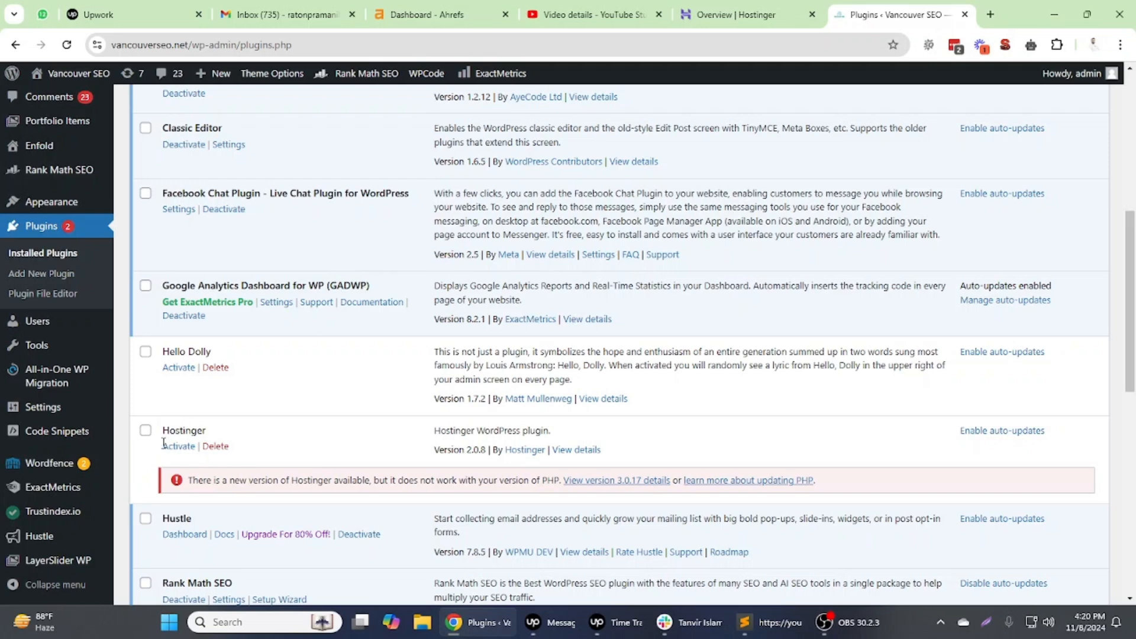
# Read the update notice under the Hostinger plugin and compare it with the PHP version item in the Sublime Text outline.
pyautogui.moveTo(164, 432); pyautogui.dragTo(208, 432)
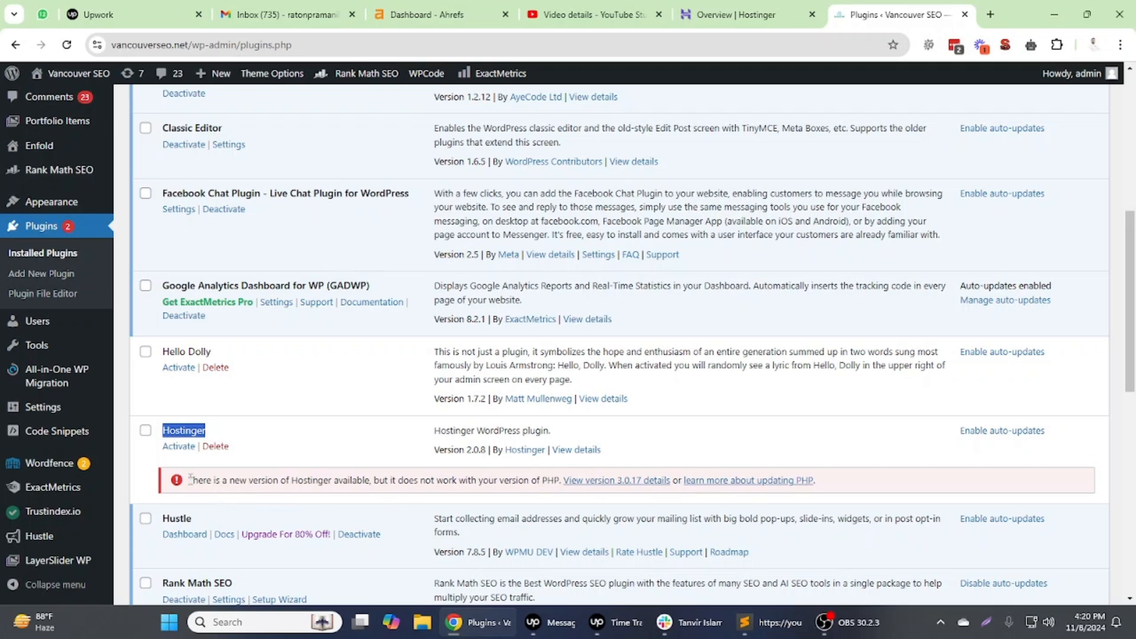
pyautogui.moveTo(190, 479); pyautogui.dragTo(554, 487)
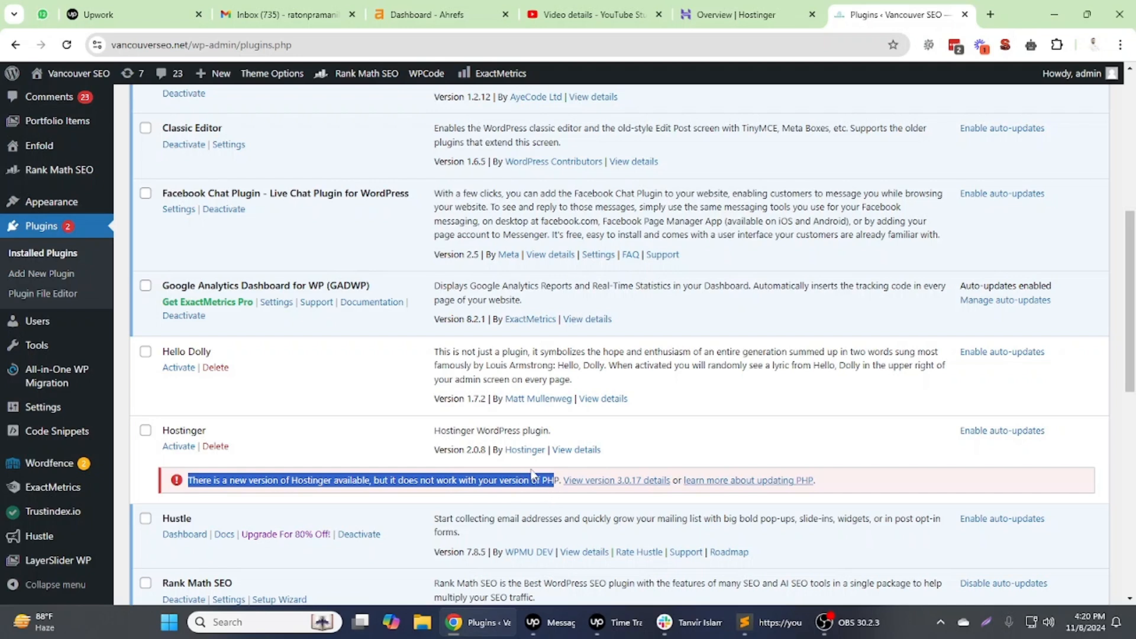
pyautogui.moveTo(775, 633)
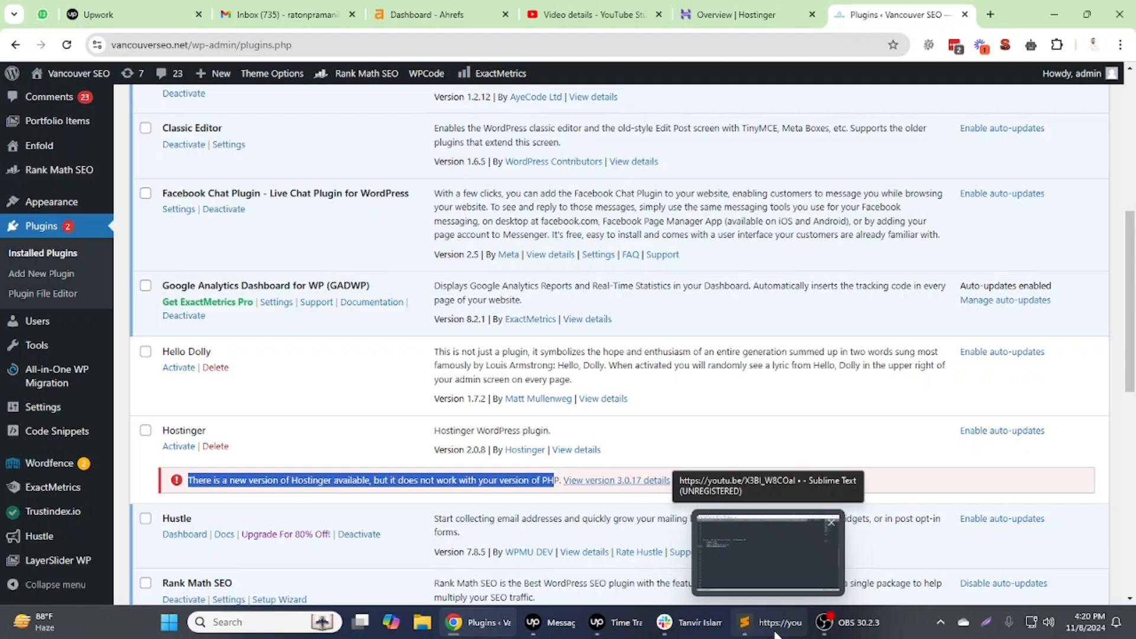
pyautogui.click(774, 634)
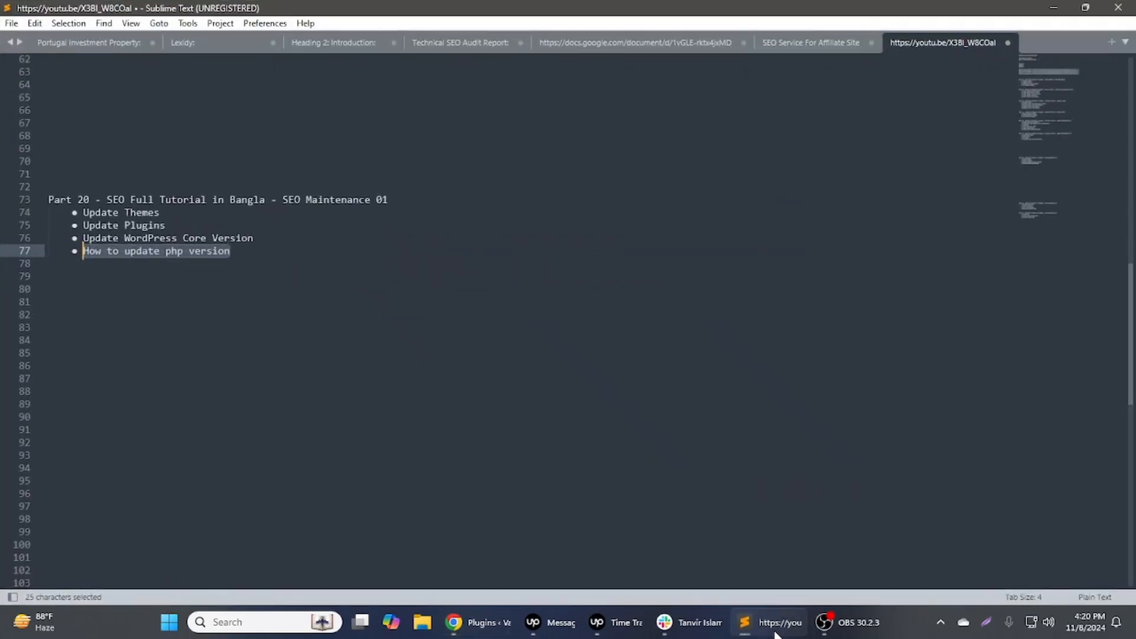
pyautogui.moveTo(236, 250); pyautogui.dragTo(69, 250)
pyautogui.click(478, 622)
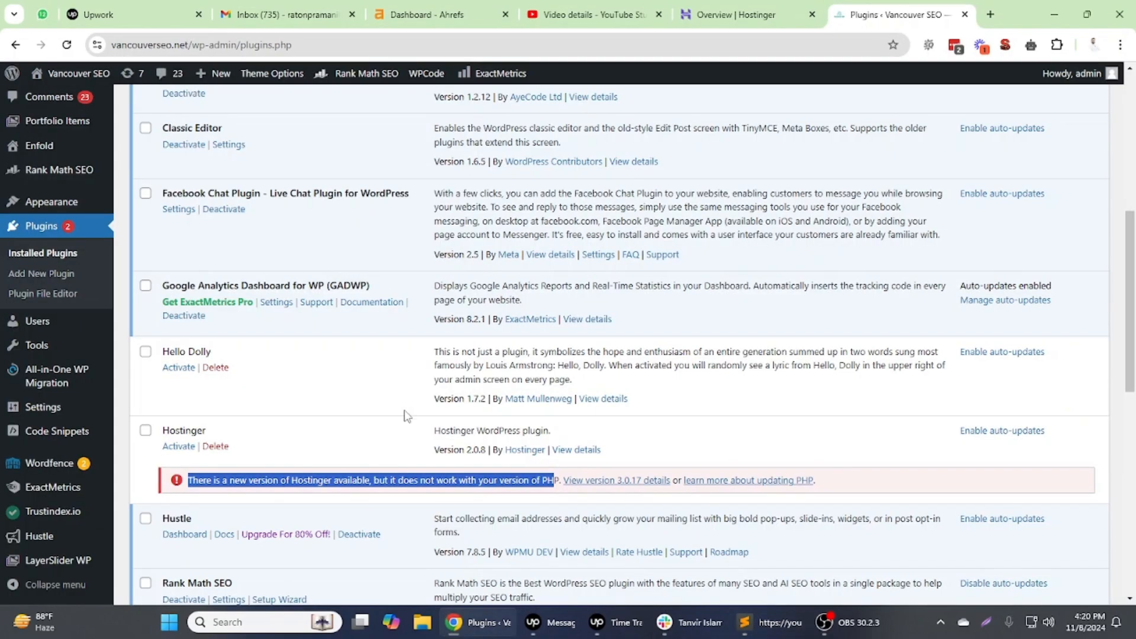
# In the Hostinger panel for vancouverseo.net, search for "php" and open PHP Configuration.
pyautogui.click(737, 14)
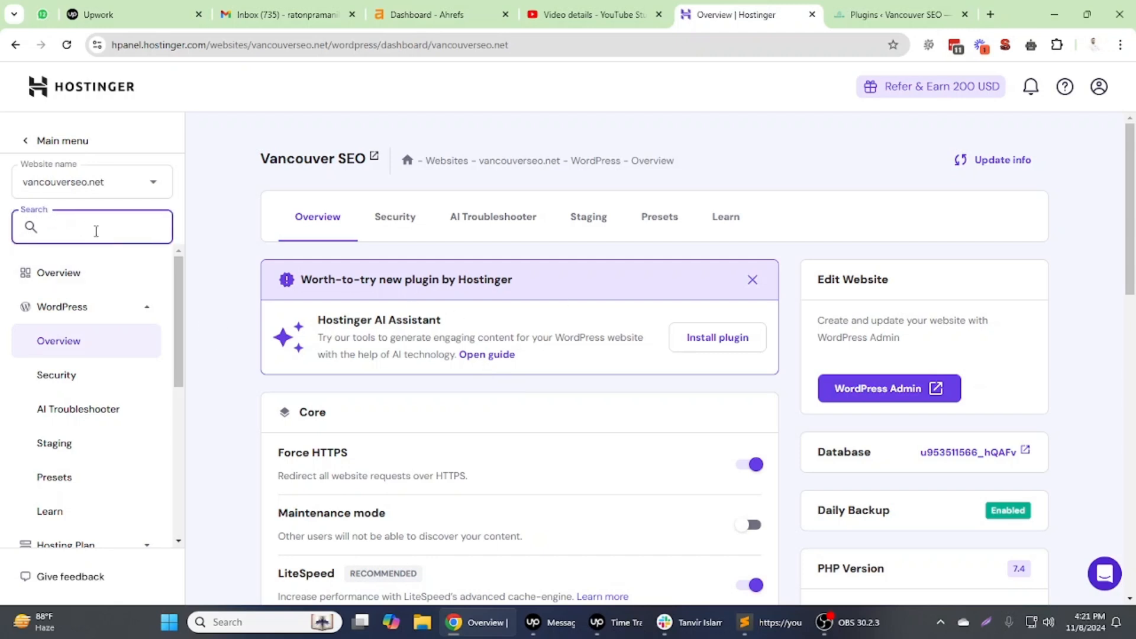
pyautogui.write('php')
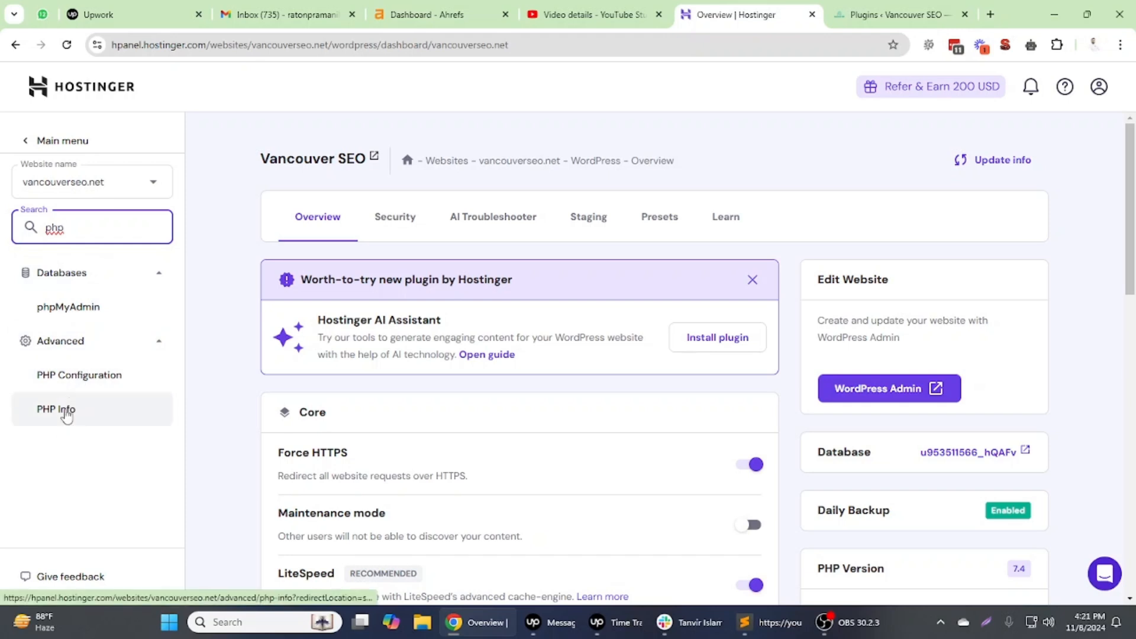
pyautogui.click(70, 383)
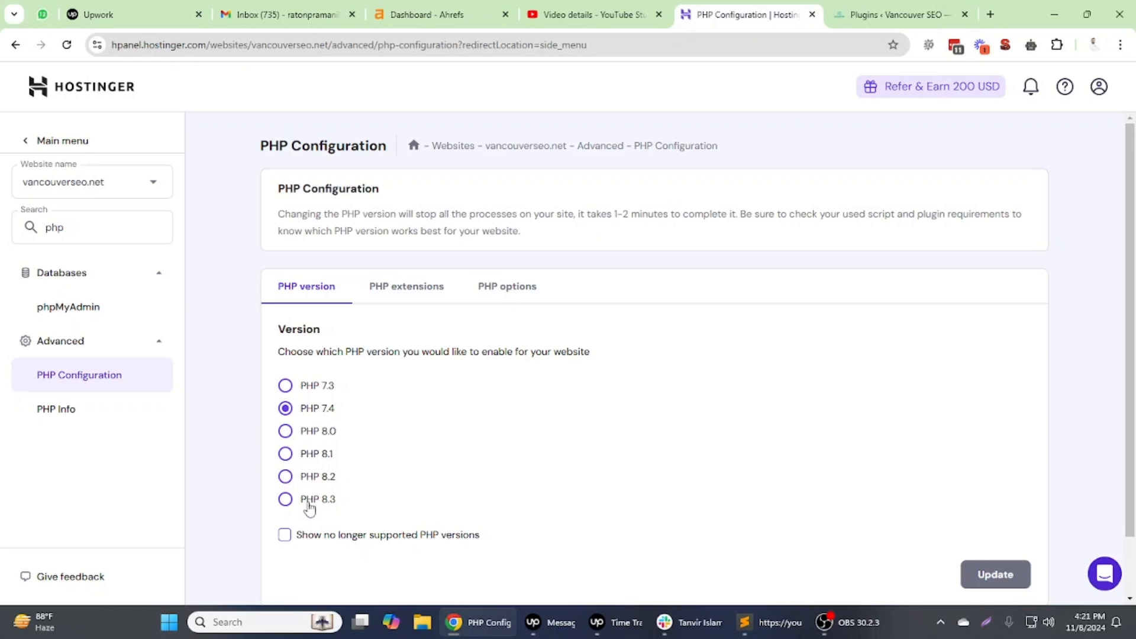
# Try to update the website's PHP version to PHP 8.3.
pyautogui.click(309, 503)
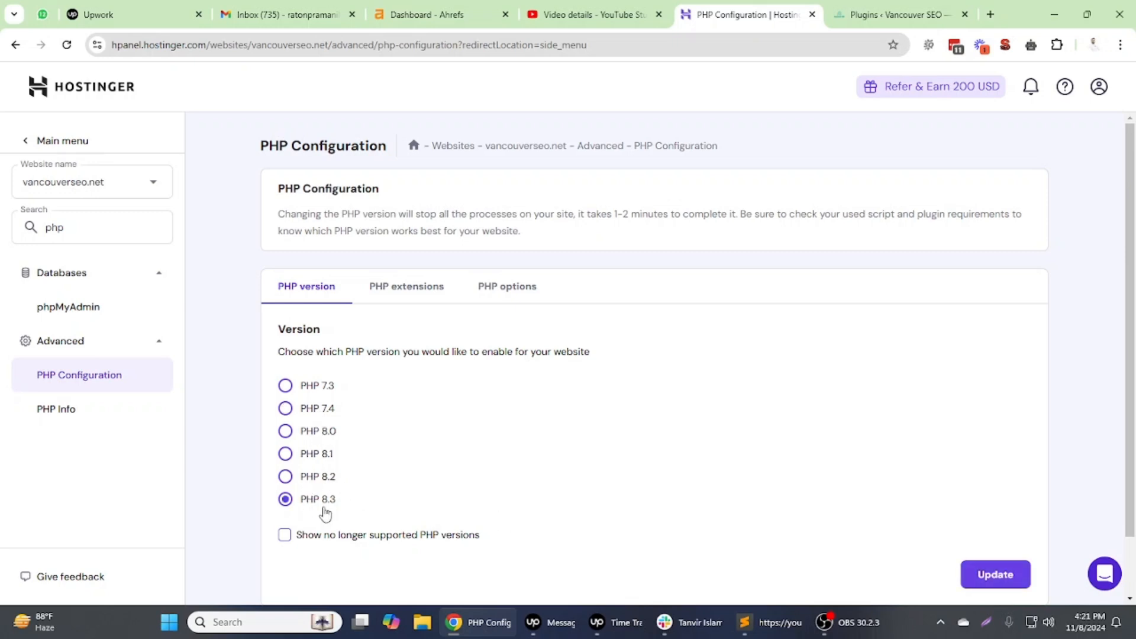
pyautogui.click(1006, 580)
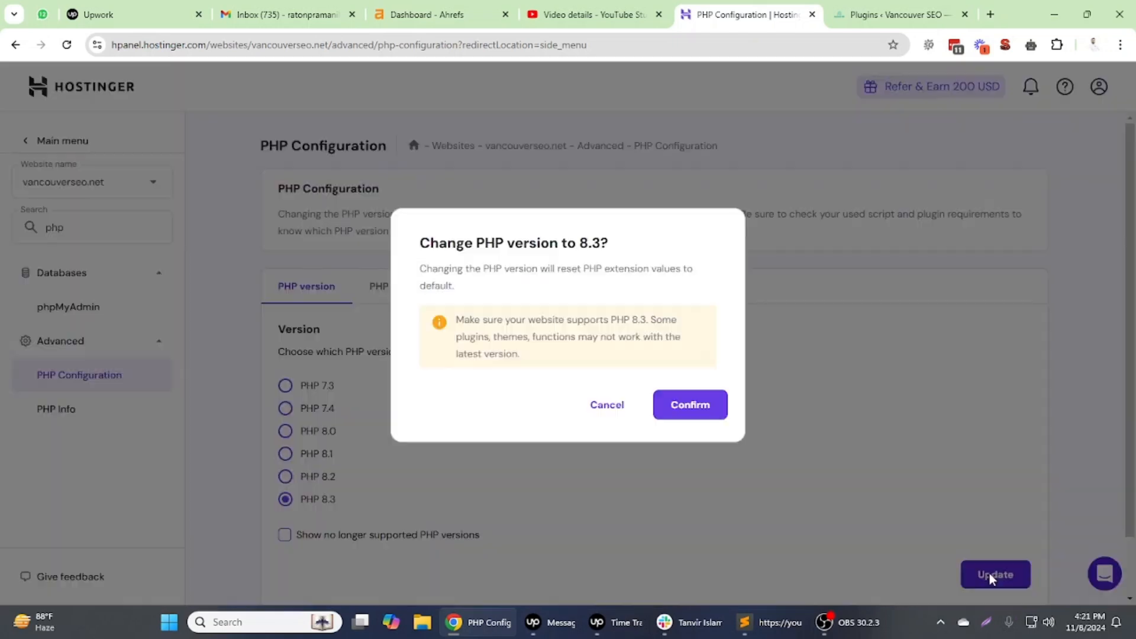
pyautogui.click(699, 410)
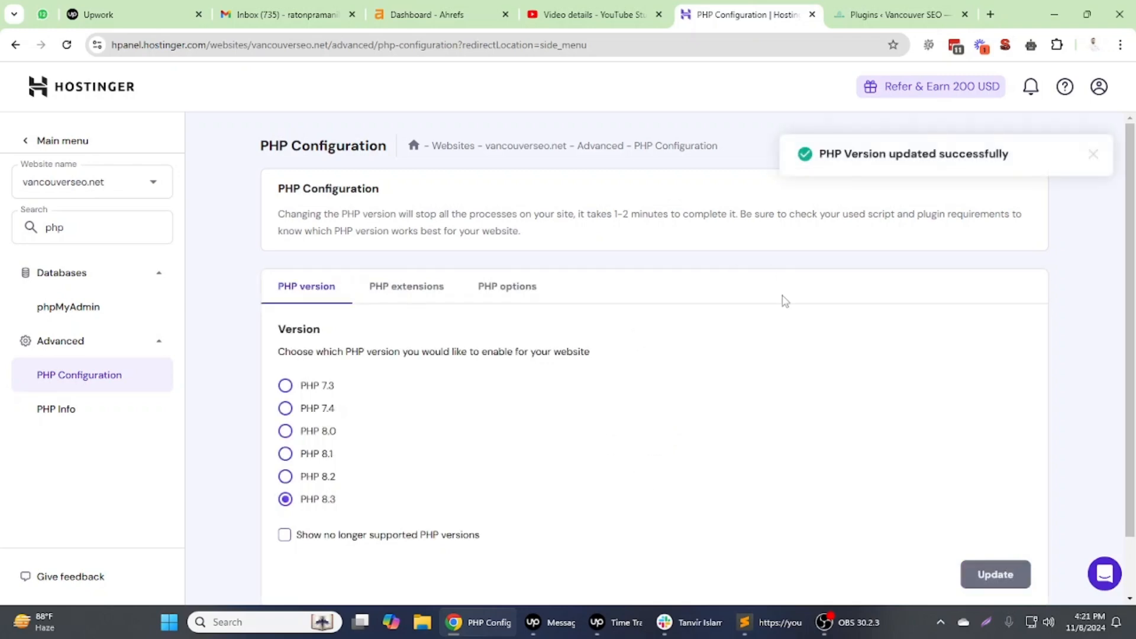
# Open the live site in a new tab, then reload it and the WordPress plugins page to check whether both load.
pyautogui.click(871, 13)
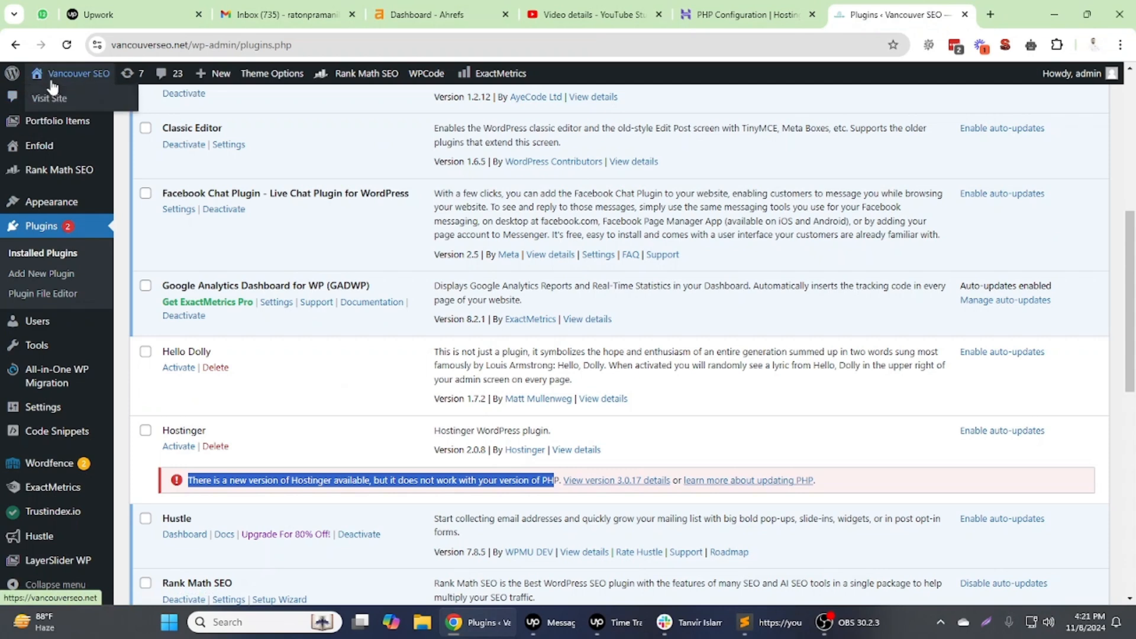
pyautogui.middleClick(65, 120)
pyautogui.click(876, 20)
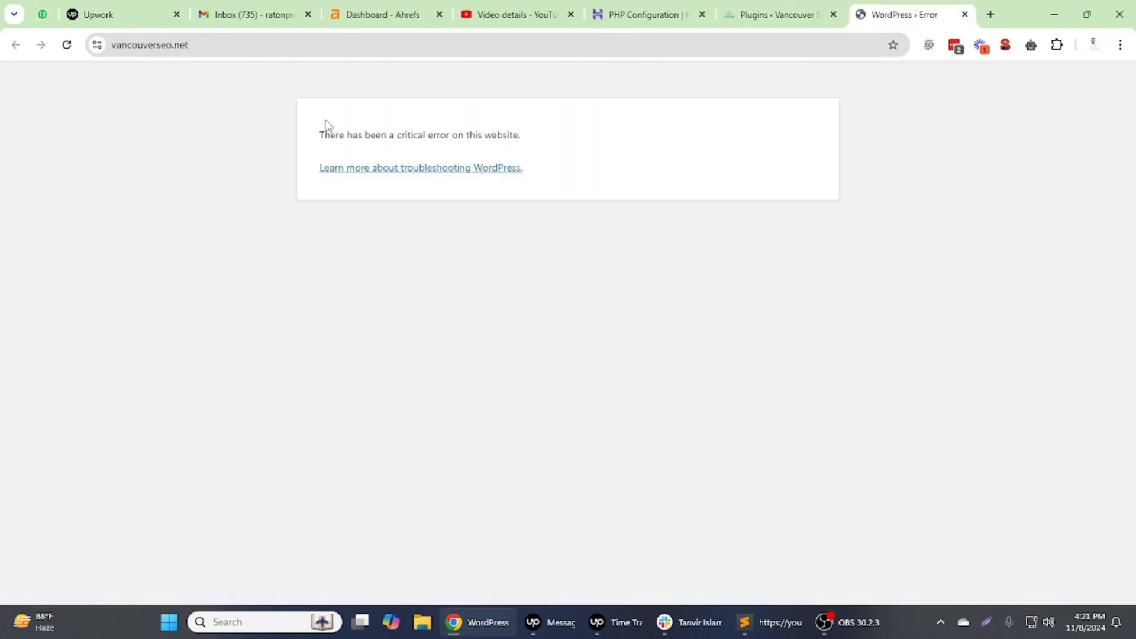
pyautogui.tripleClick(399, 133)
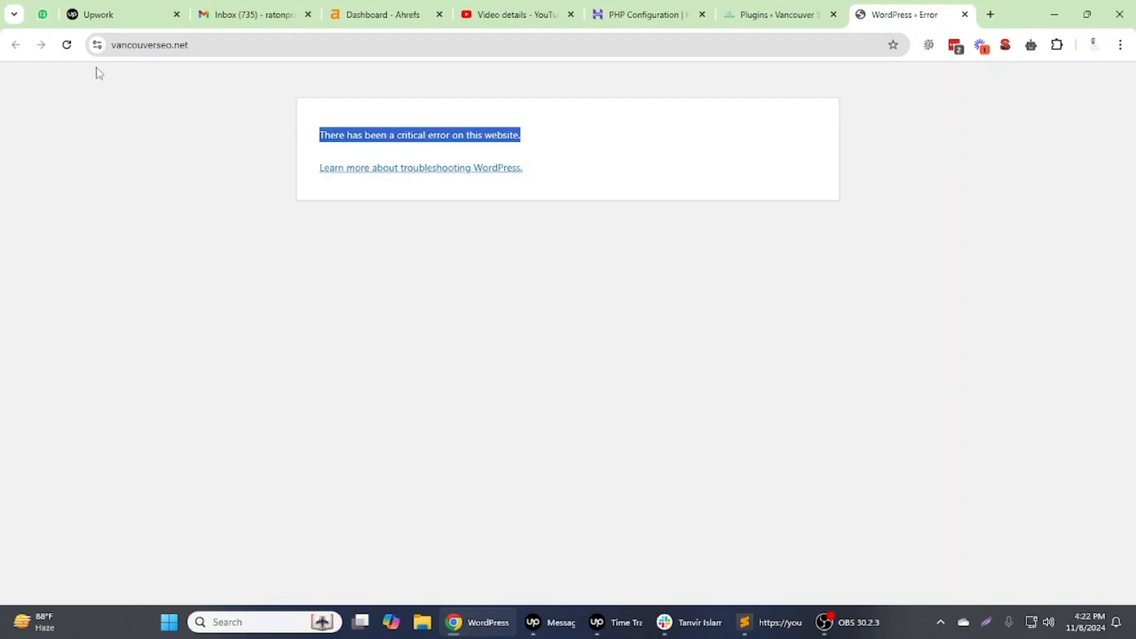
pyautogui.click(66, 44)
pyautogui.click(68, 46)
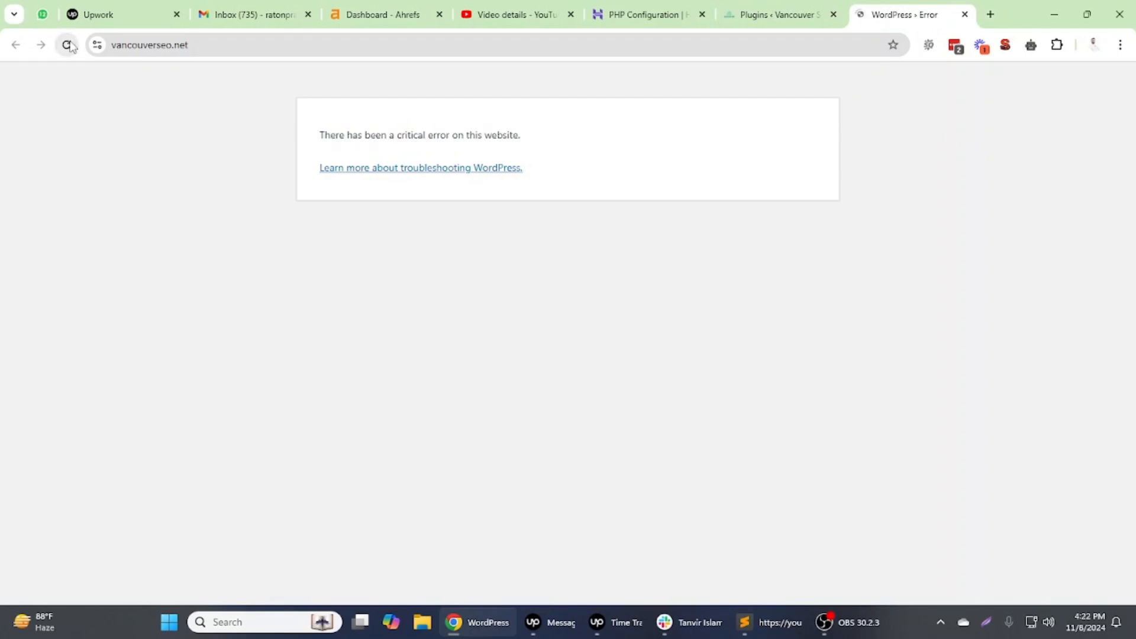
pyautogui.click(773, 16)
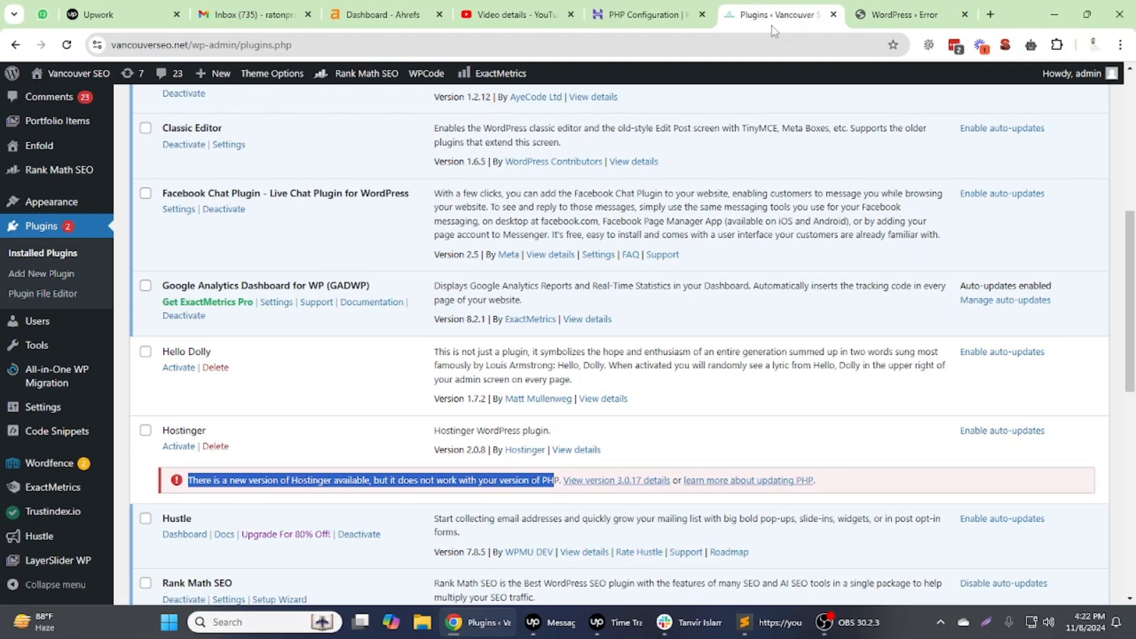
pyautogui.click(67, 48)
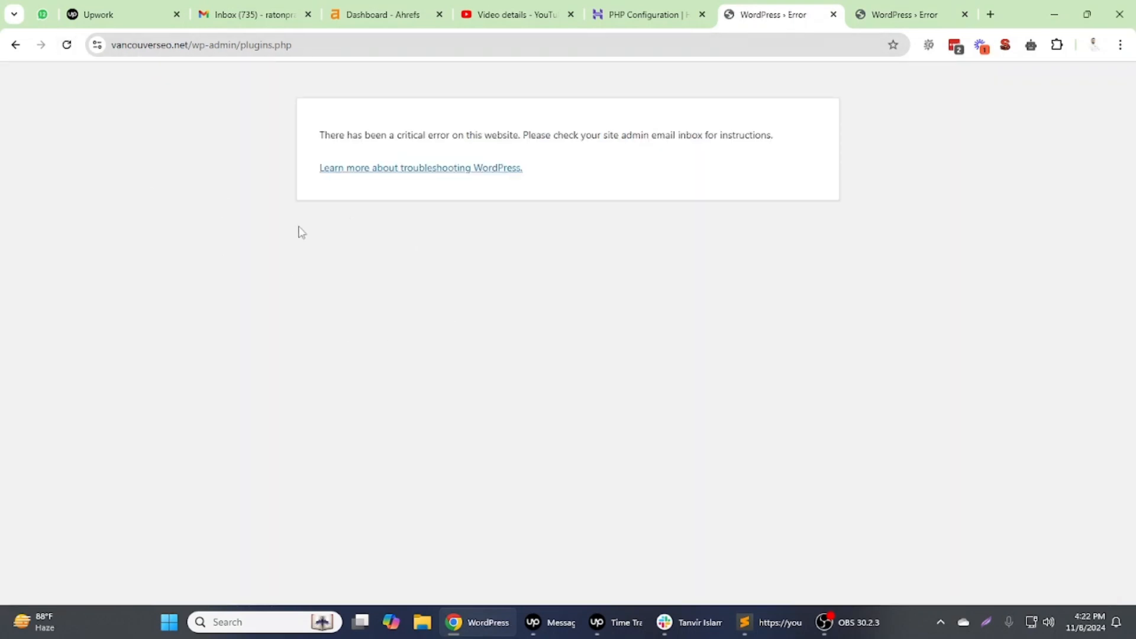
# Return to the Hostinger PHP configuration and change the website's PHP version to PHP 8.2.
pyautogui.click(616, 17)
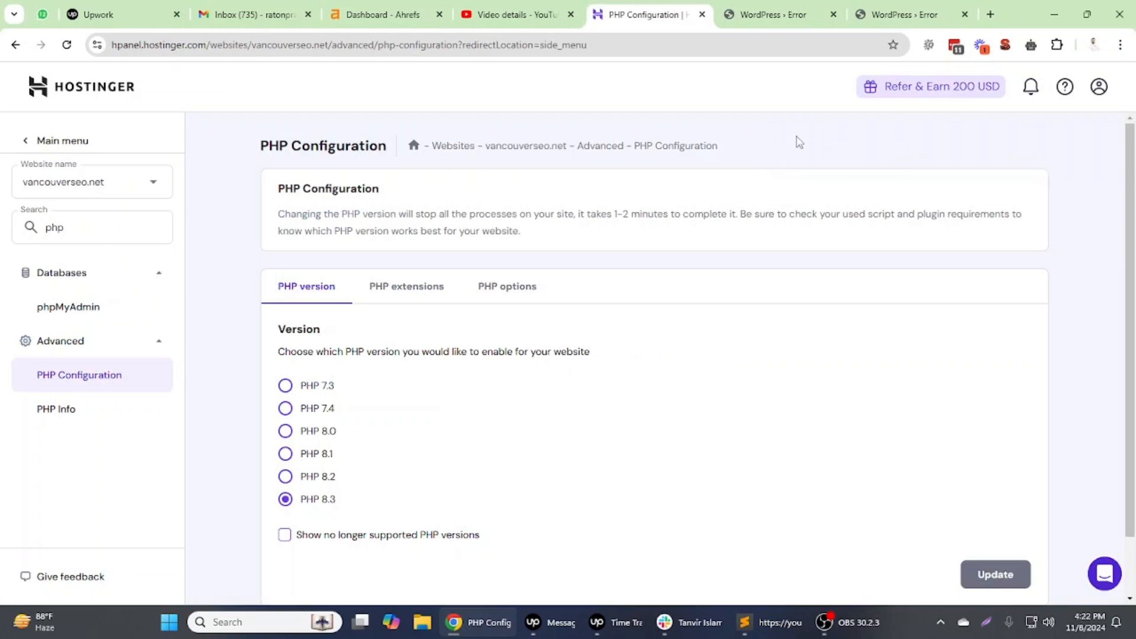
pyautogui.click(313, 477)
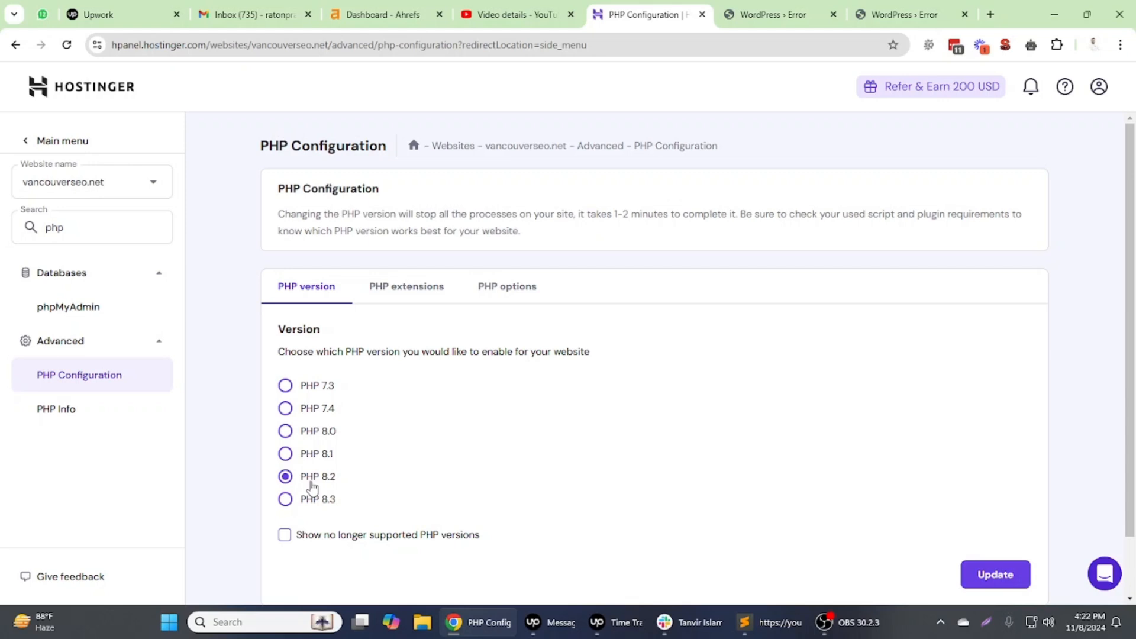
pyautogui.click(1007, 575)
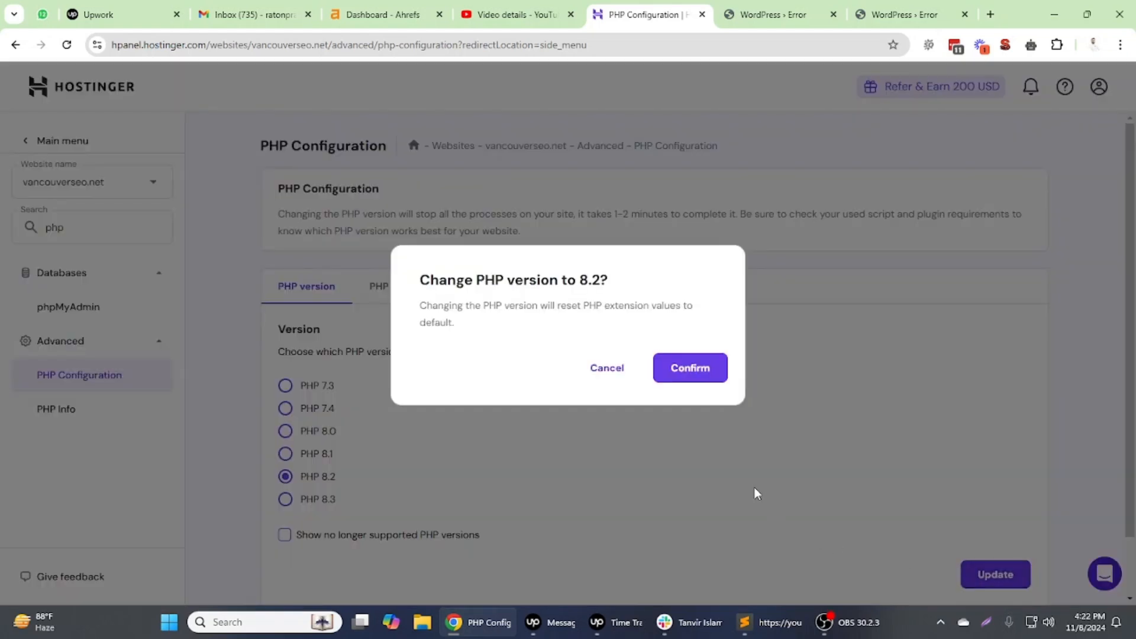
pyautogui.click(688, 374)
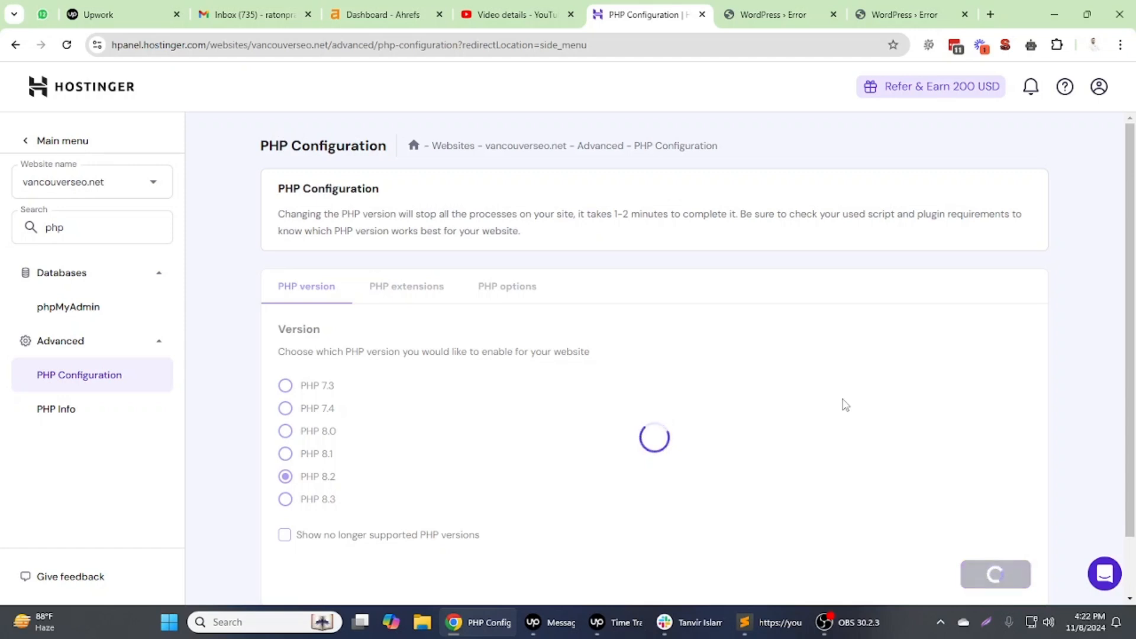
# Reload the WordPress plugins page and the live site to check whether both load under PHP 8.2.
pyautogui.click(775, 16)
pyautogui.click(67, 46)
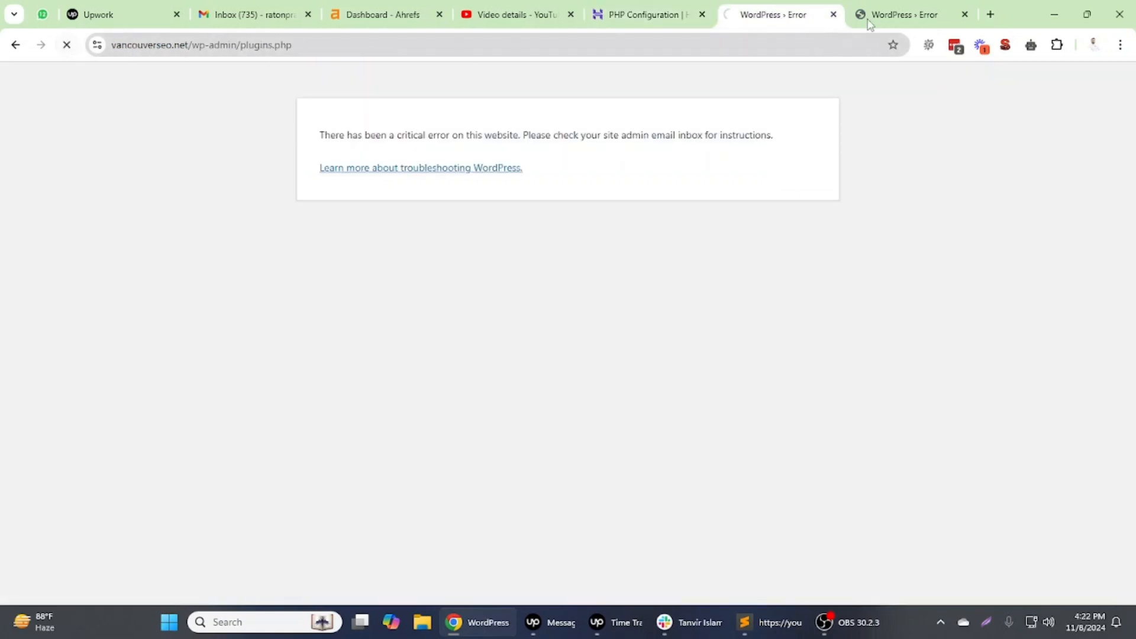
pyautogui.click(873, 24)
pyautogui.click(67, 45)
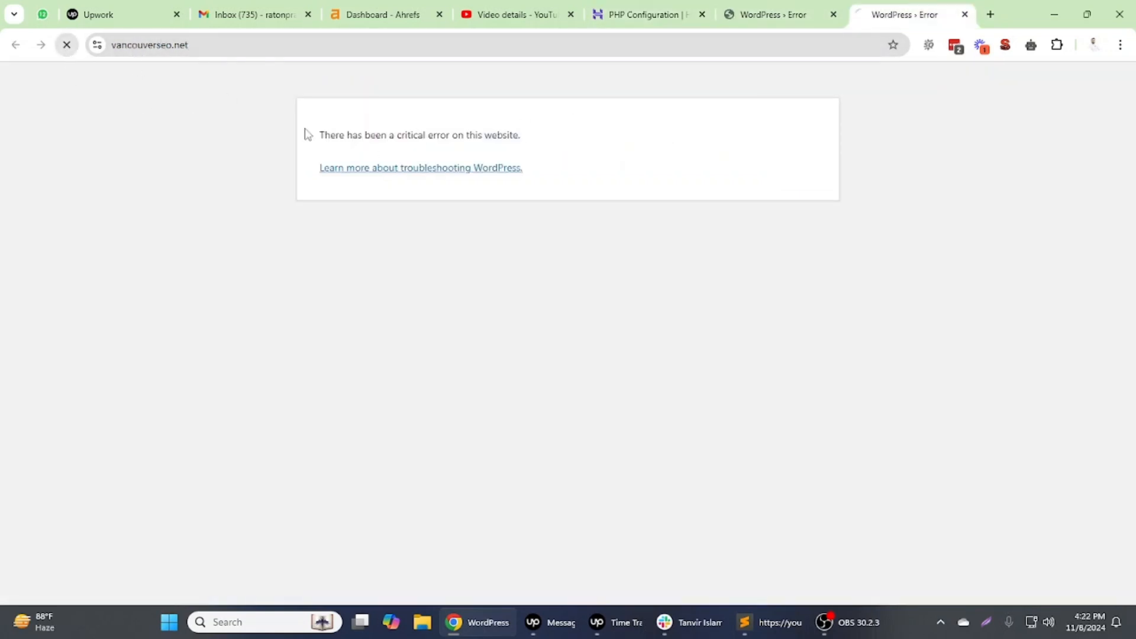
# Change the website's PHP version to PHP 8.0 in Hostinger and reload the WordPress plugins page to check it.
pyautogui.click(628, 22)
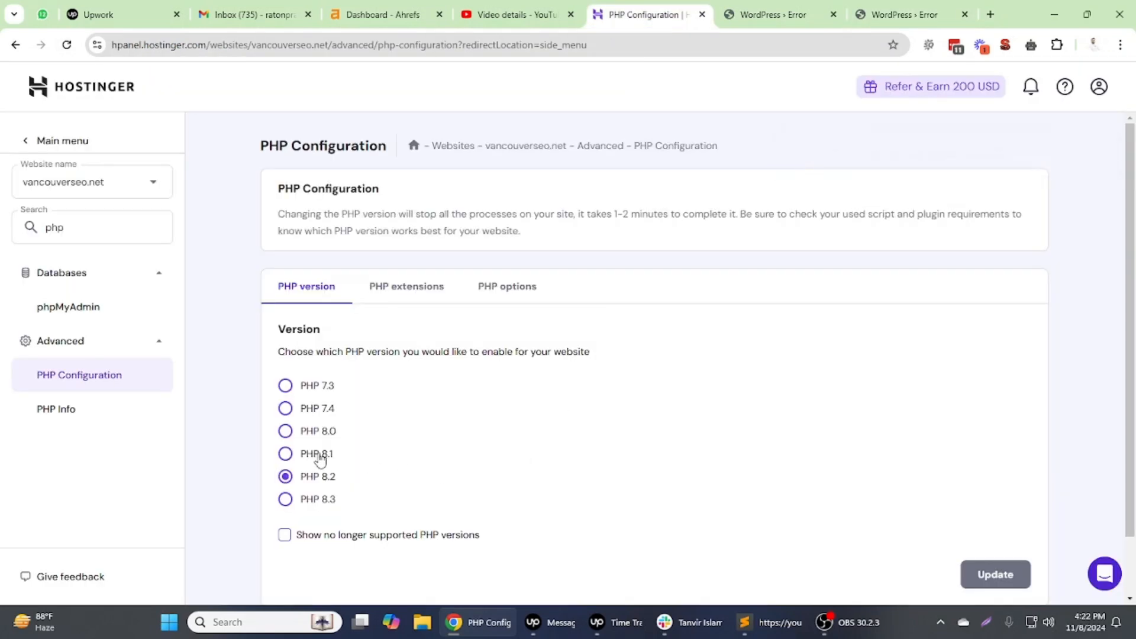
pyautogui.click(320, 435)
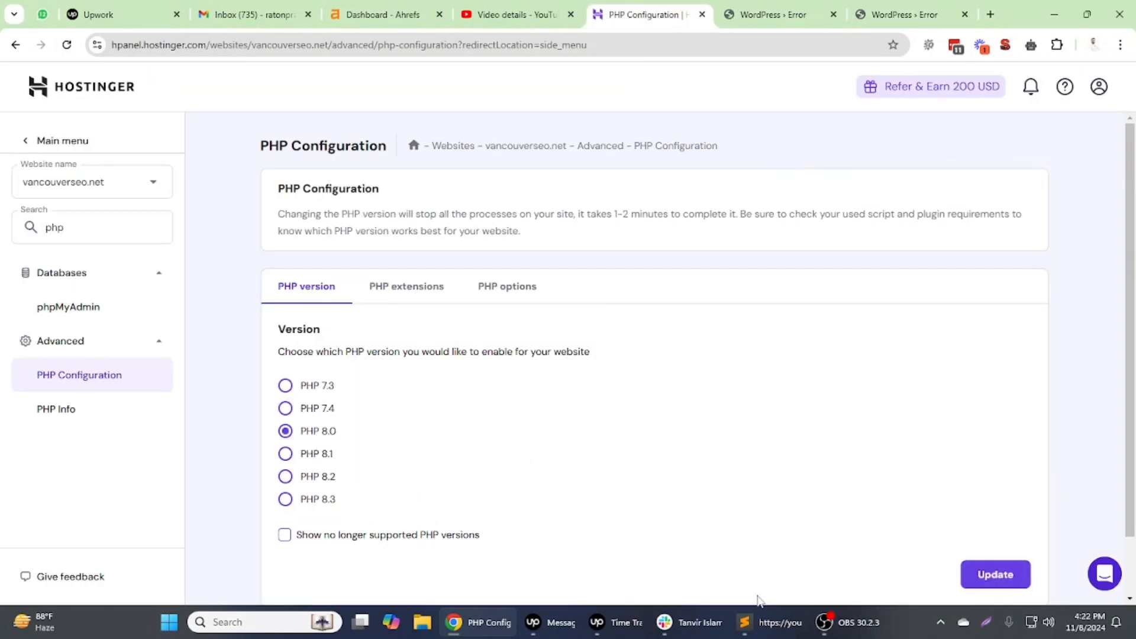
pyautogui.click(996, 575)
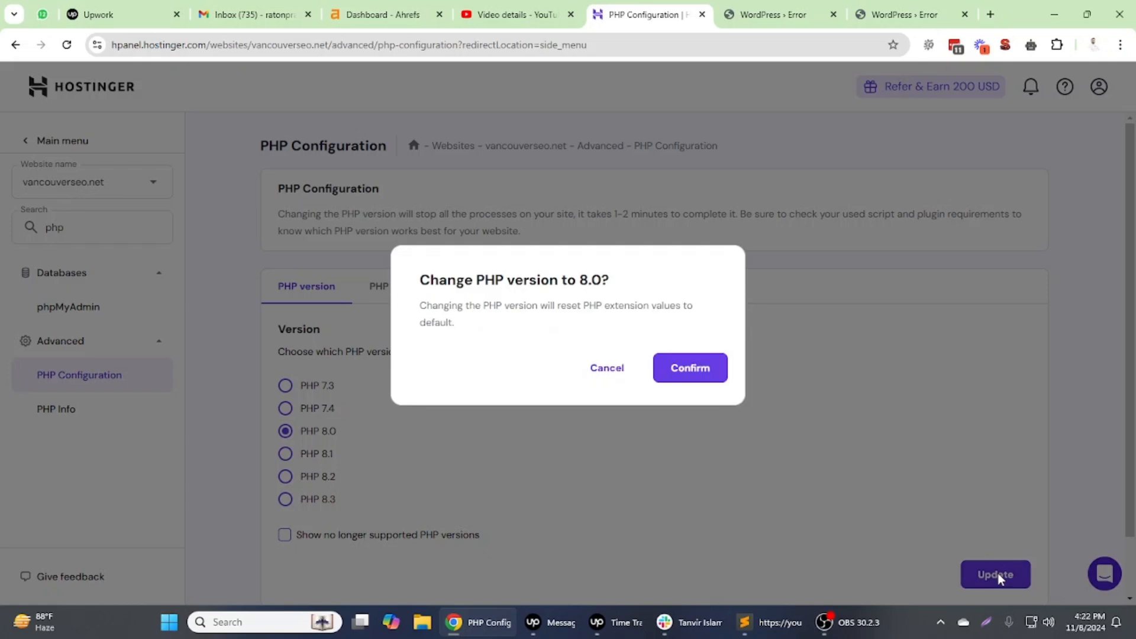
pyautogui.click(718, 378)
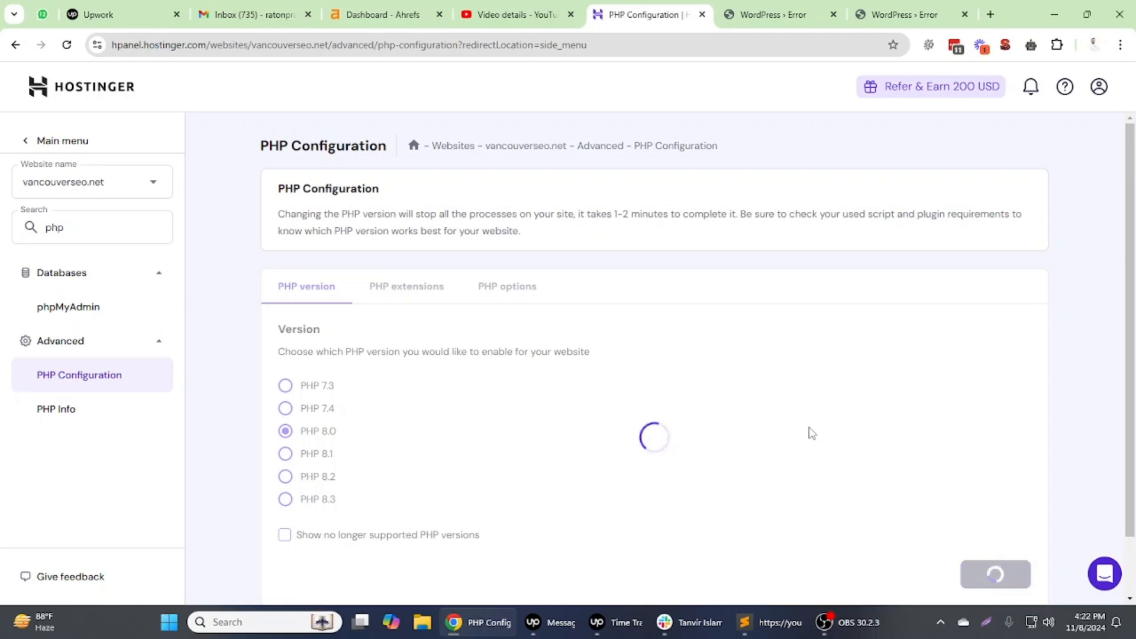
pyautogui.click(763, 14)
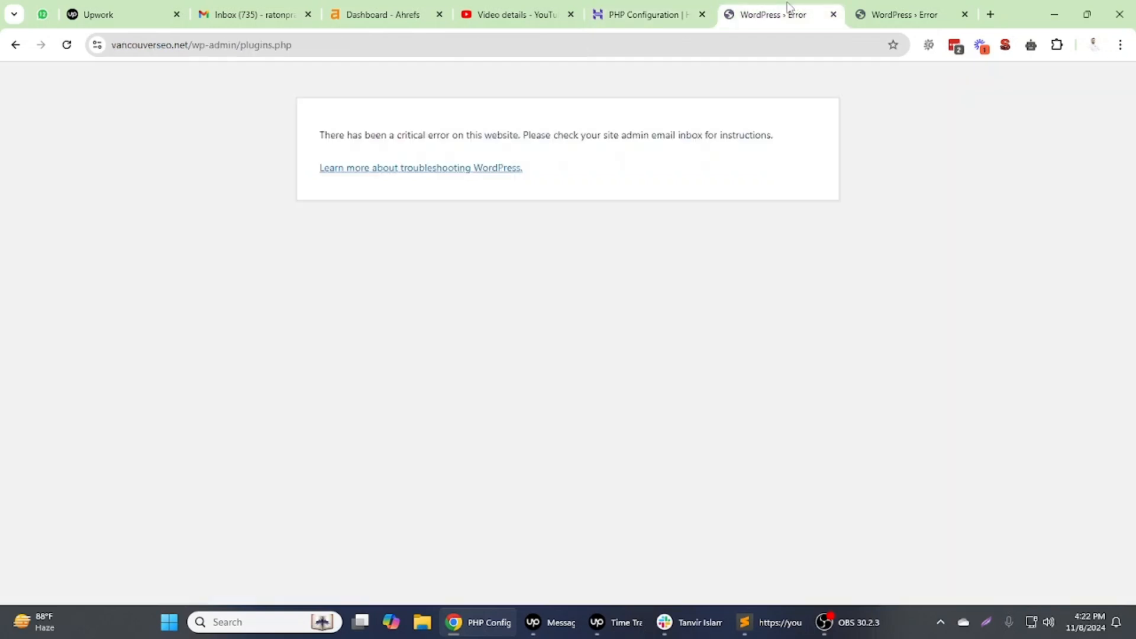
pyautogui.click(67, 45)
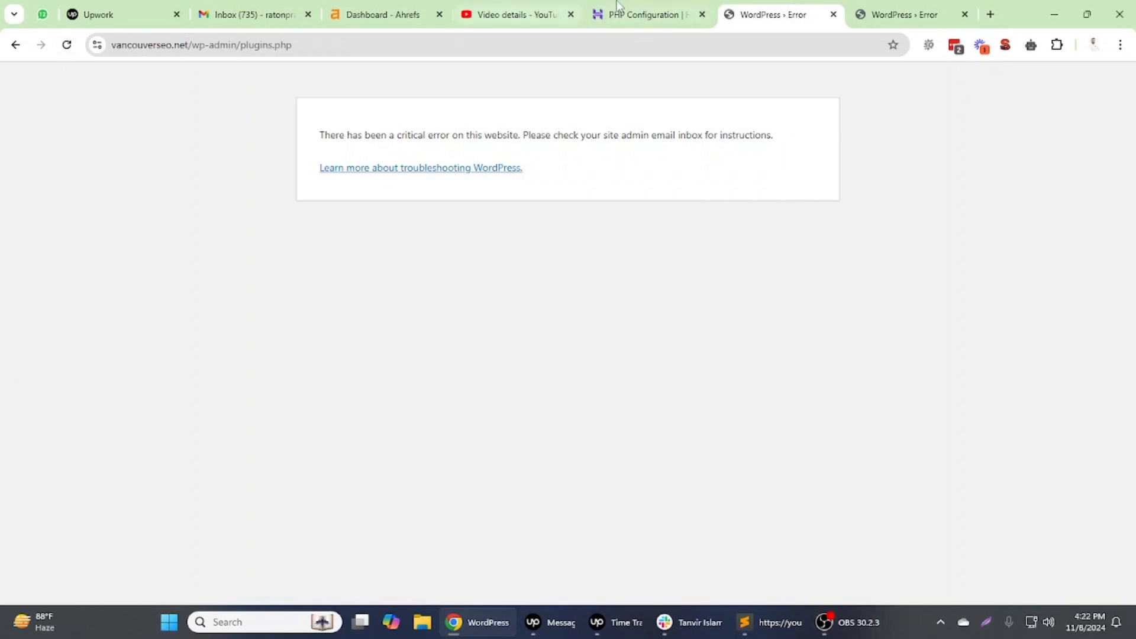
# Change the website's PHP version to PHP 7.4 in the Hostinger PHP configuration.
pyautogui.click(642, 14)
pyautogui.click(285, 408)
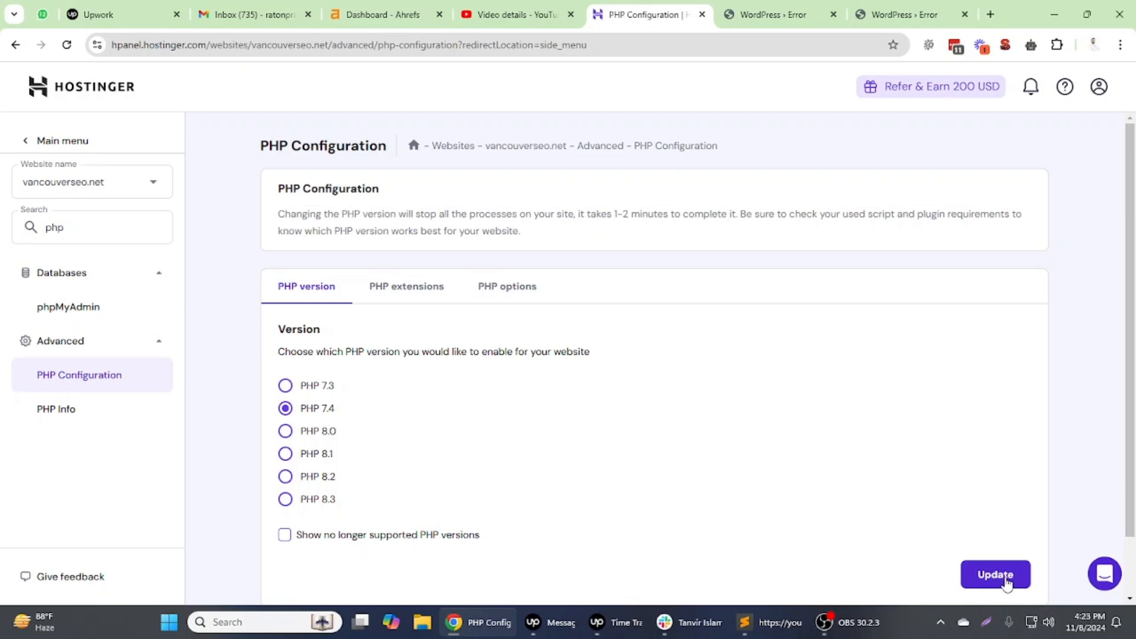
pyautogui.click(994, 574)
pyautogui.click(706, 375)
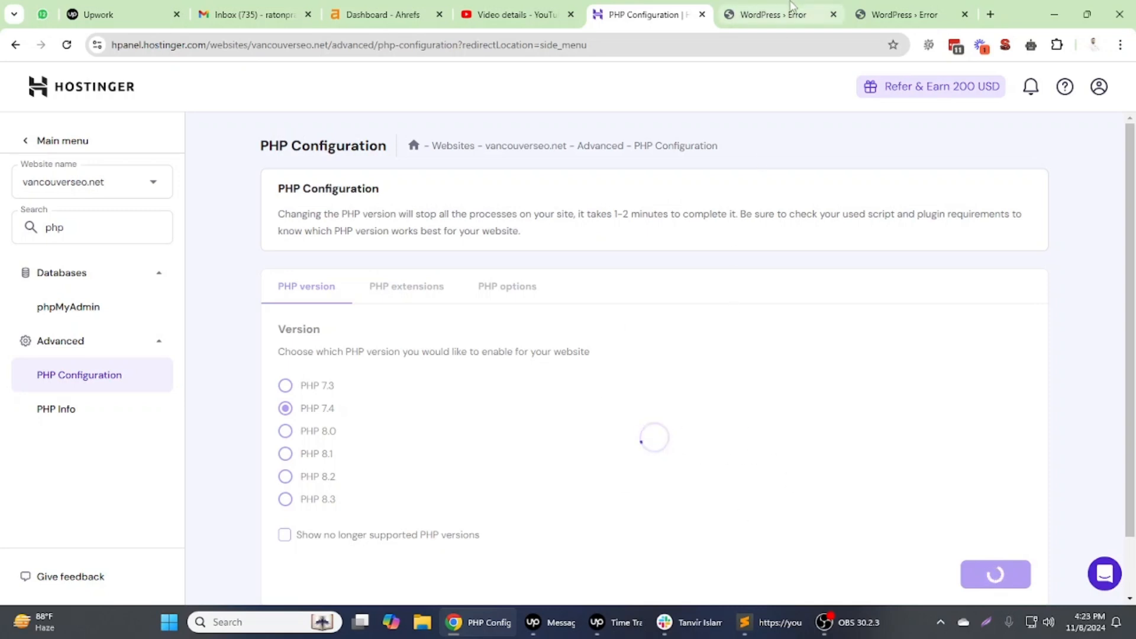
pyautogui.moveTo(790, 6)
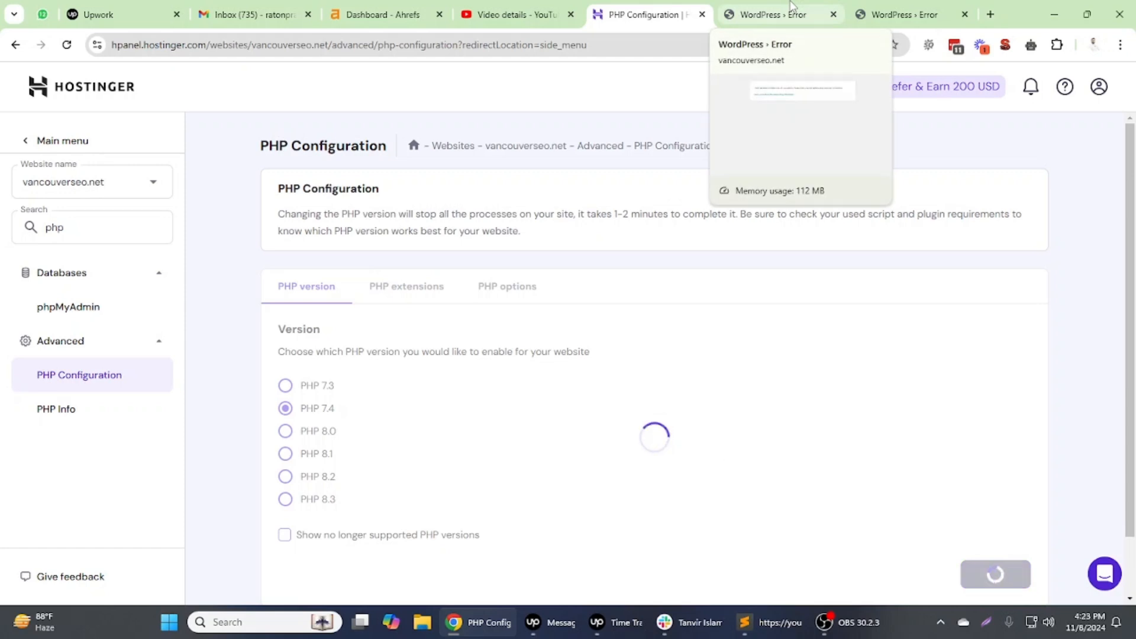
pyautogui.click(790, 5)
pyautogui.click(644, 13)
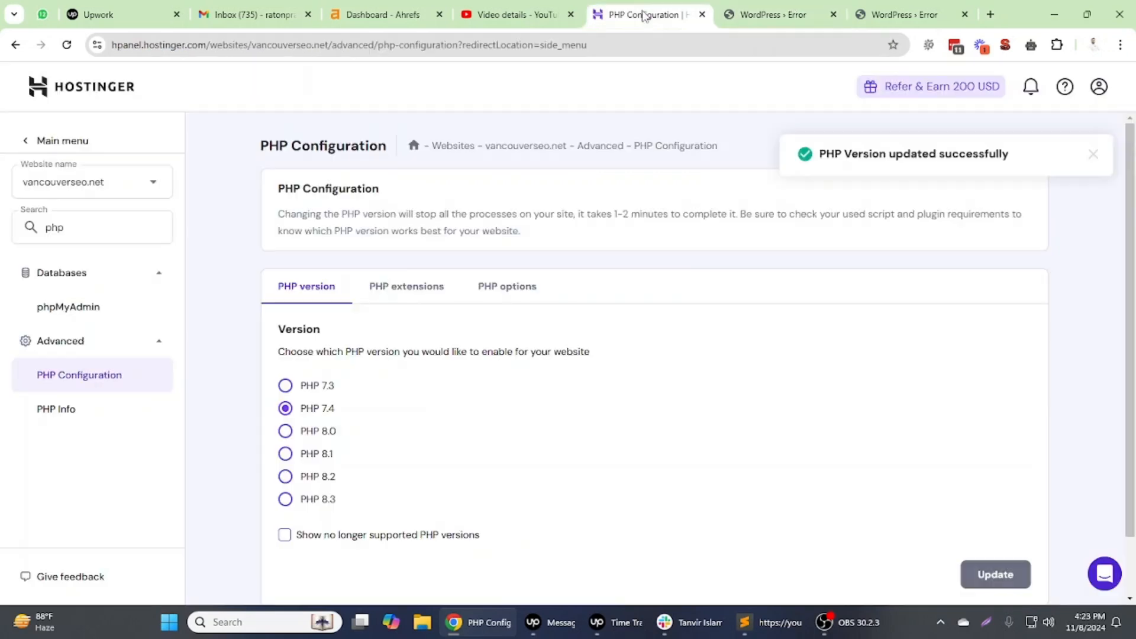
# Reload the plugins page and the live site, dismiss the site's popup, and check the installed plugins list for pending updates.
pyautogui.click(775, 13)
pyautogui.click(69, 46)
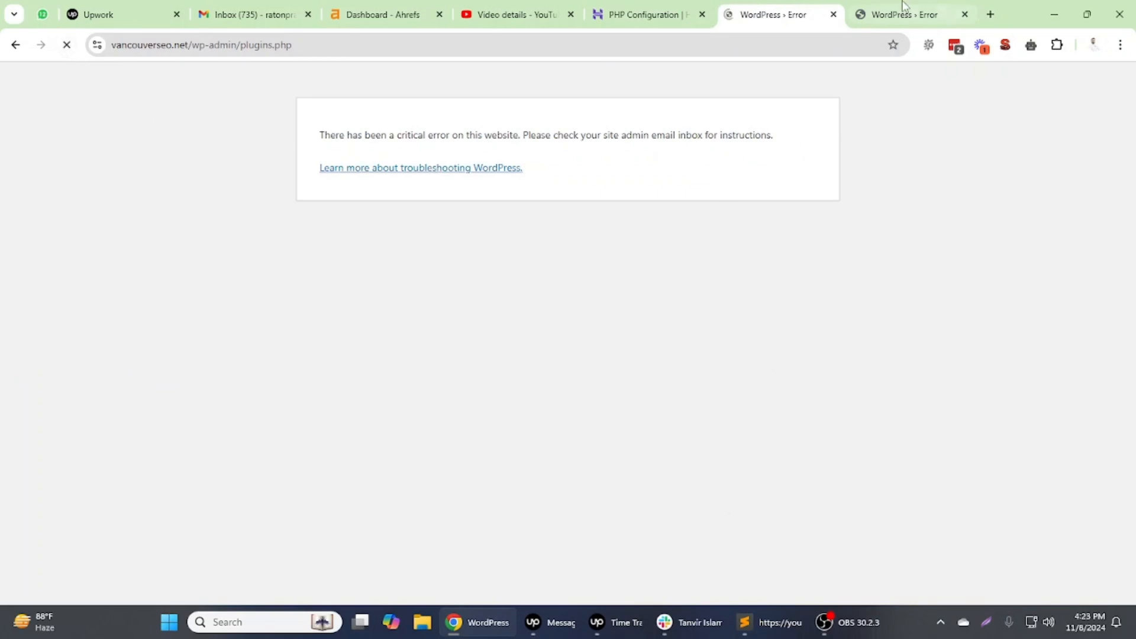
pyautogui.click(905, 14)
pyautogui.click(66, 44)
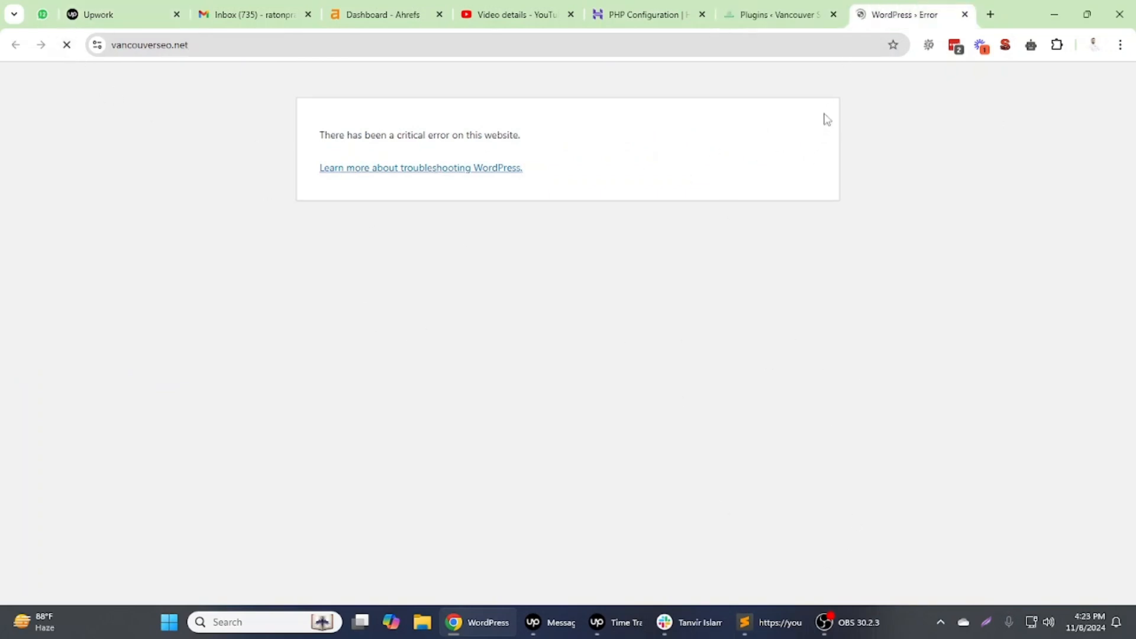
pyautogui.click(769, 16)
pyautogui.click(896, 19)
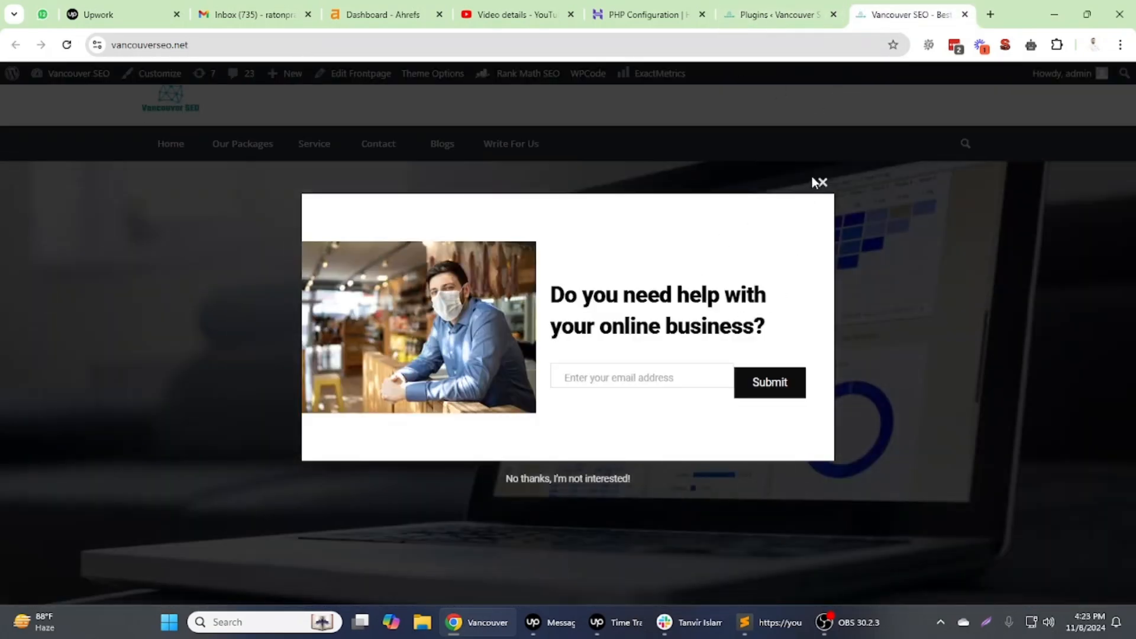
pyautogui.click(819, 182)
pyautogui.click(772, 14)
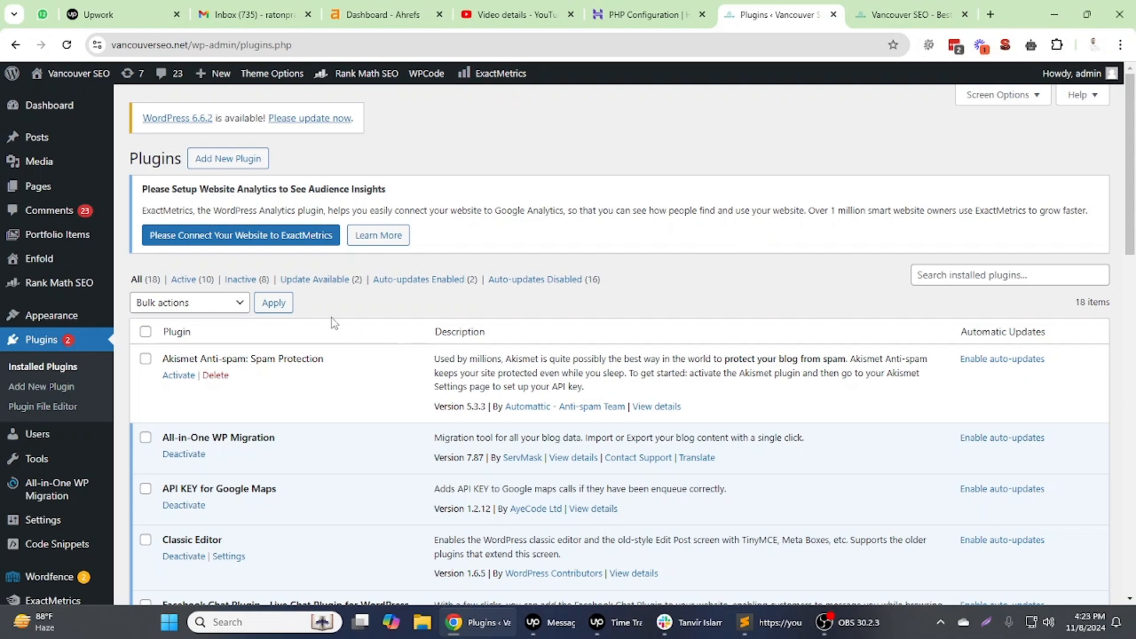
pyautogui.scroll(-15, 373, 527)
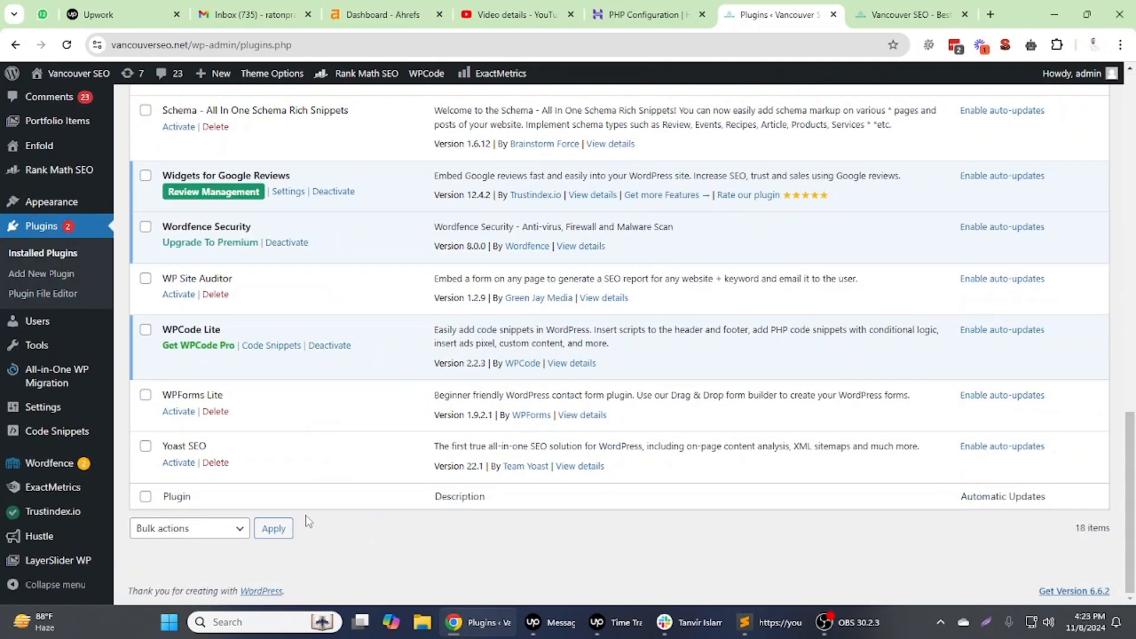
# Update the Twenty Twenty-Four, Twenty Twenty-One, Twenty Twenty-Three and Twenty Twenty-Two themes.
pyautogui.click(67, 202)
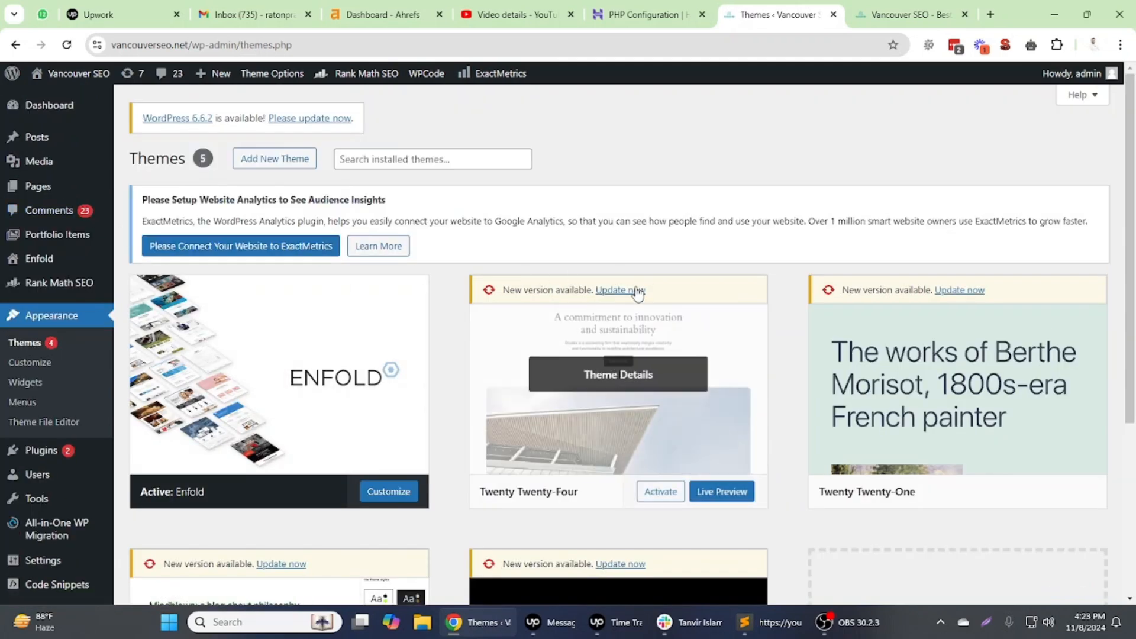
pyautogui.click(637, 291)
pyautogui.click(958, 291)
pyautogui.scroll(-3, 456, 385)
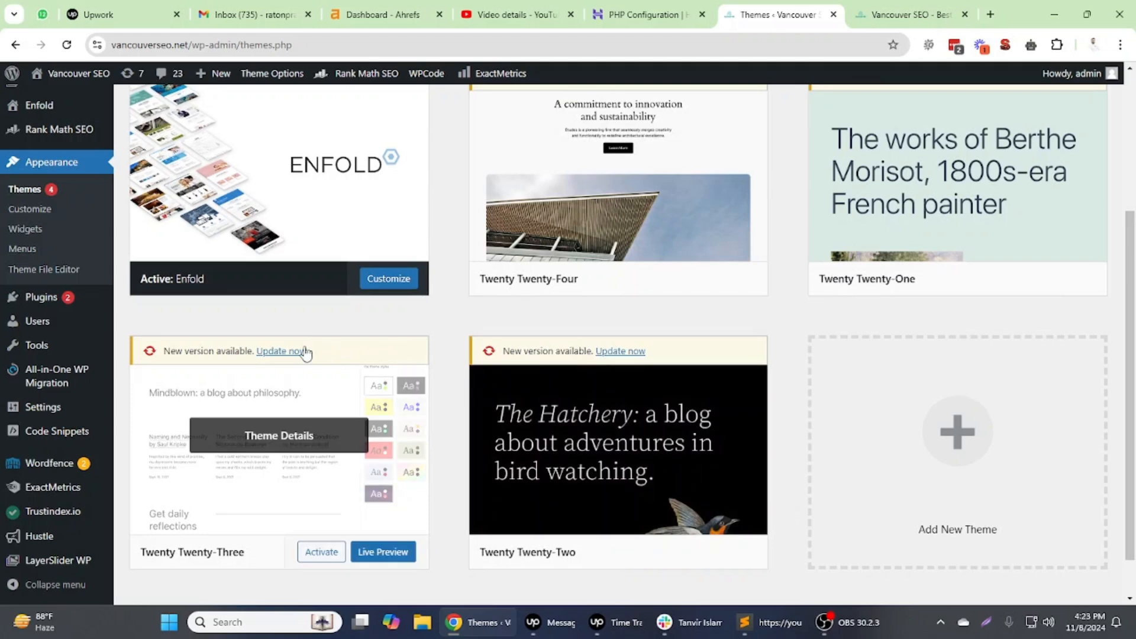
pyautogui.click(306, 351)
pyautogui.click(620, 352)
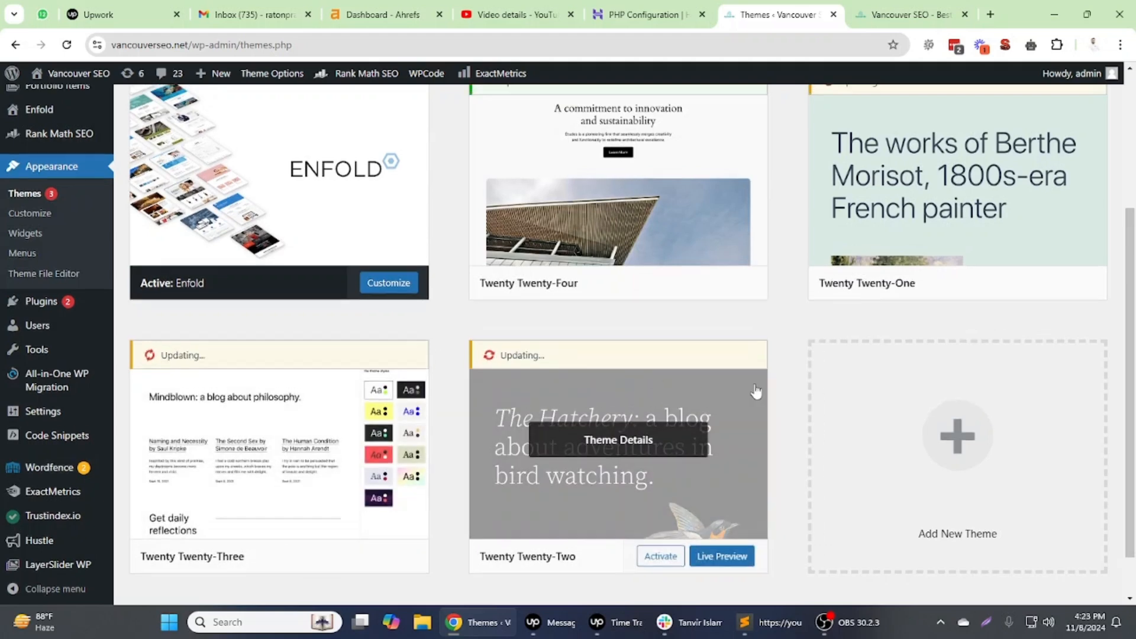
pyautogui.scroll(2, 755, 391)
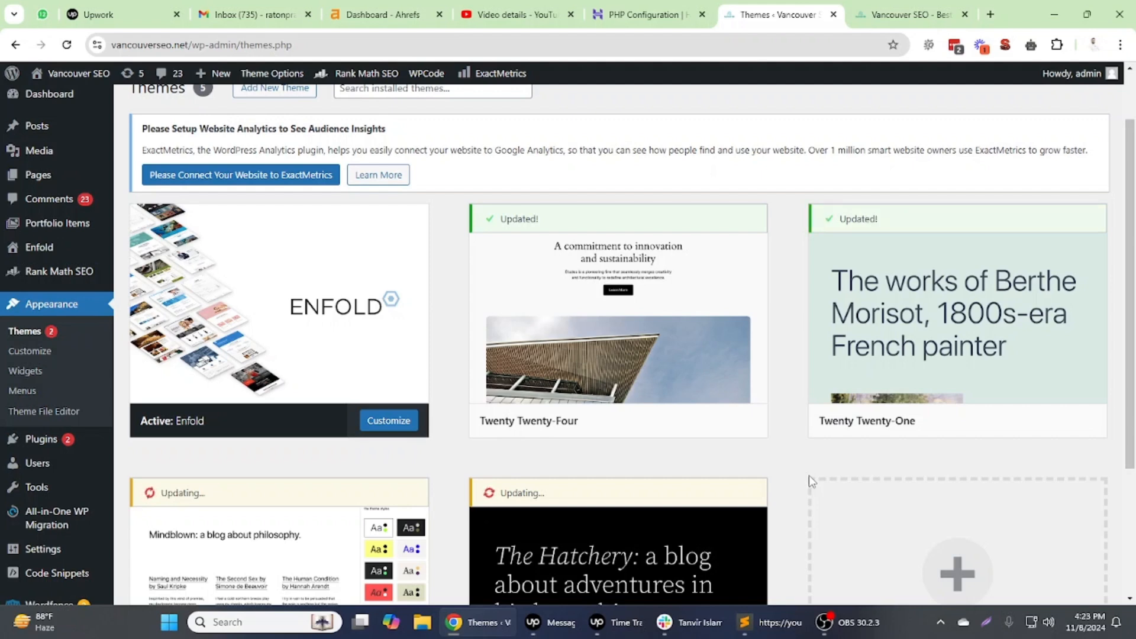
pyautogui.scroll(-4, 808, 475)
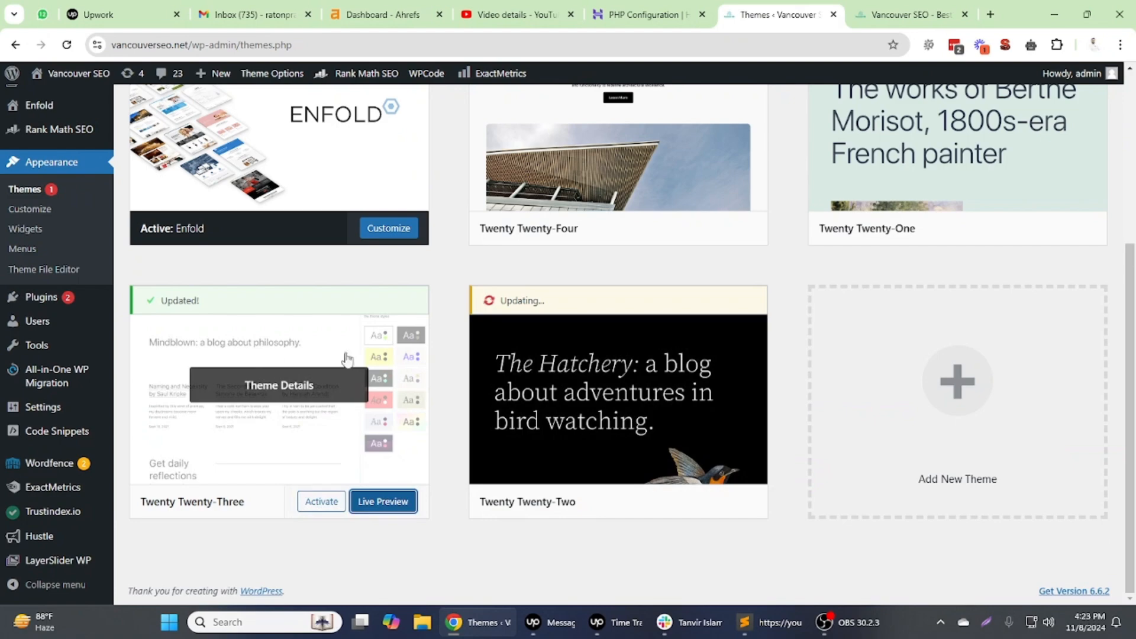
pyautogui.scroll(4, 358, 361)
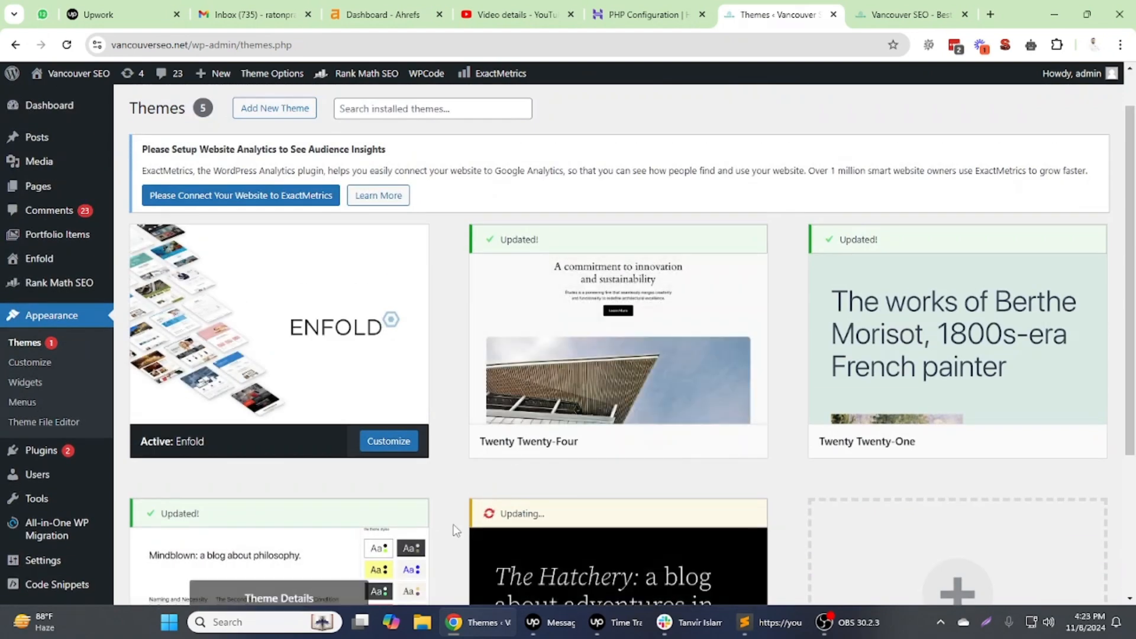
pyautogui.scroll(-3, 510, 523)
pyautogui.scroll(4, 408, 518)
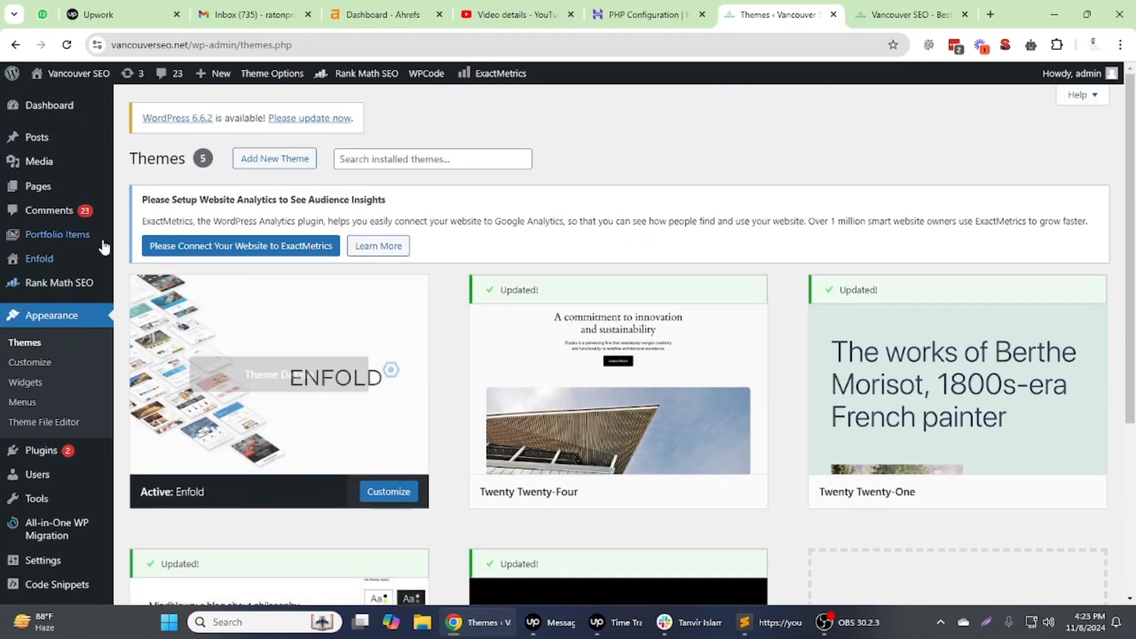
# Update WordPress core to version 6.6.2.
pyautogui.click(290, 119)
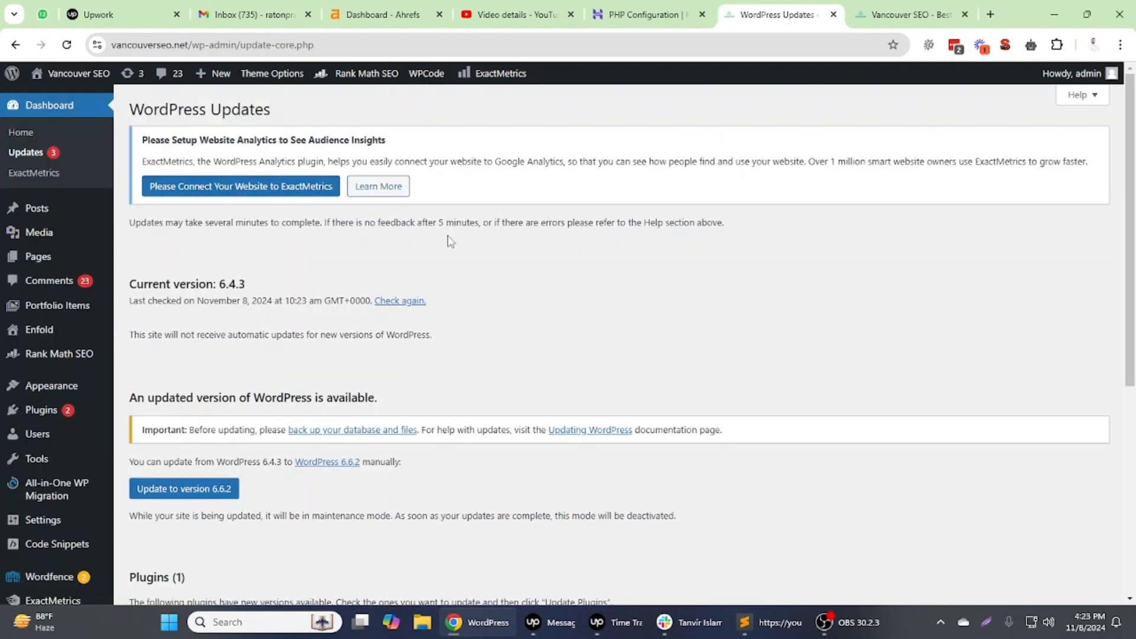
pyautogui.click(214, 489)
pyautogui.scroll(-4, 258, 498)
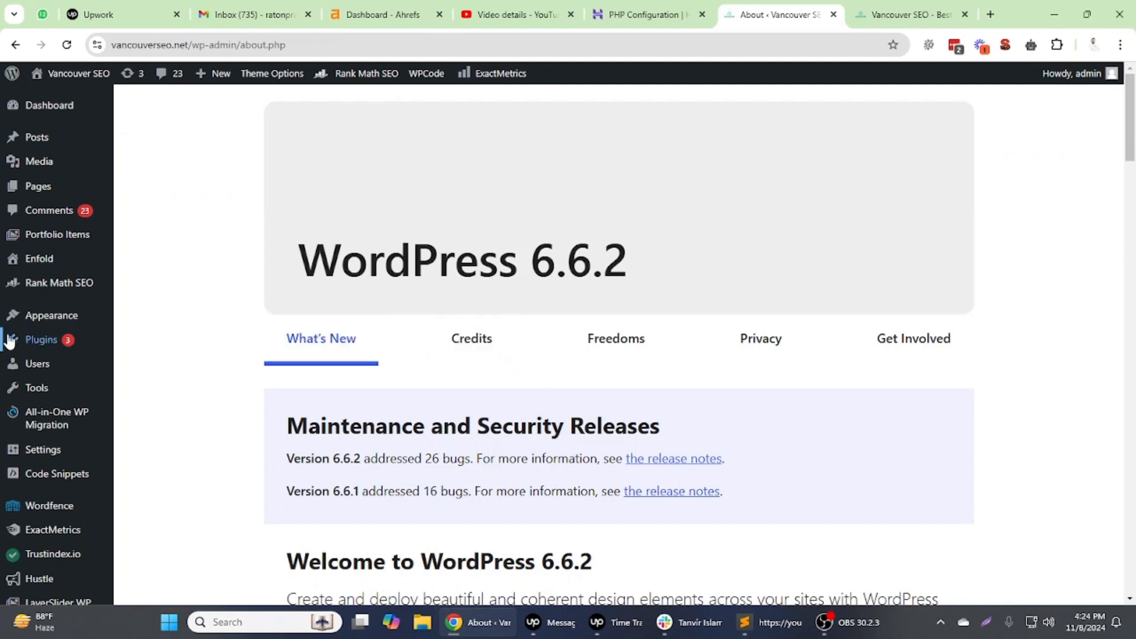
# Update the Yoast SEO plugin to version 23.8 from the installed plugins list.
pyautogui.click(42, 339)
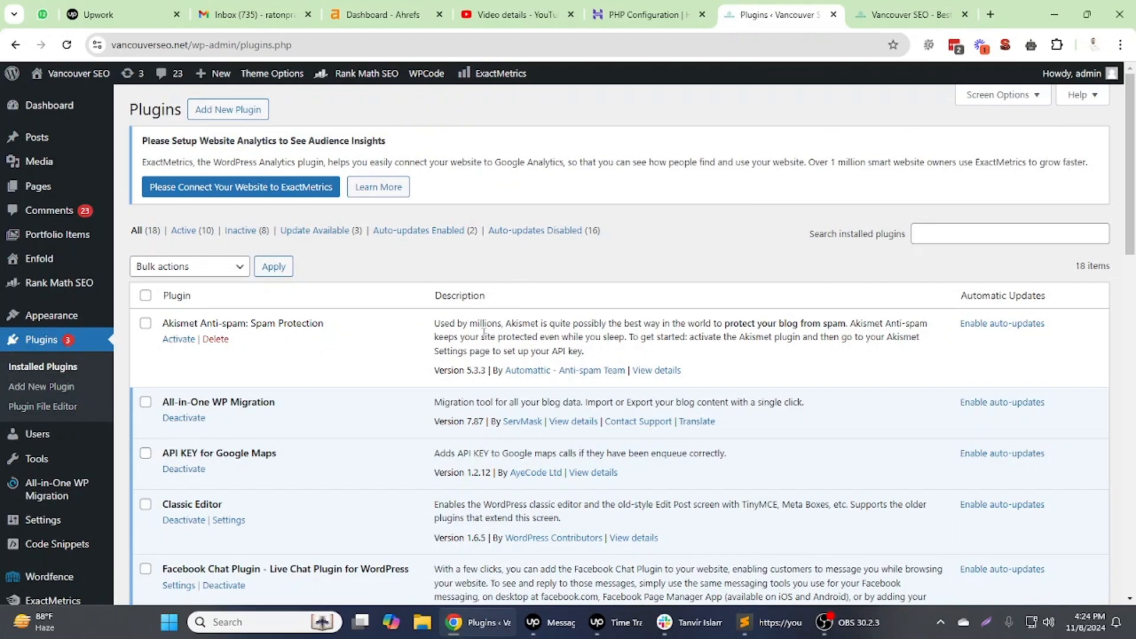
pyautogui.scroll(-15, 484, 331)
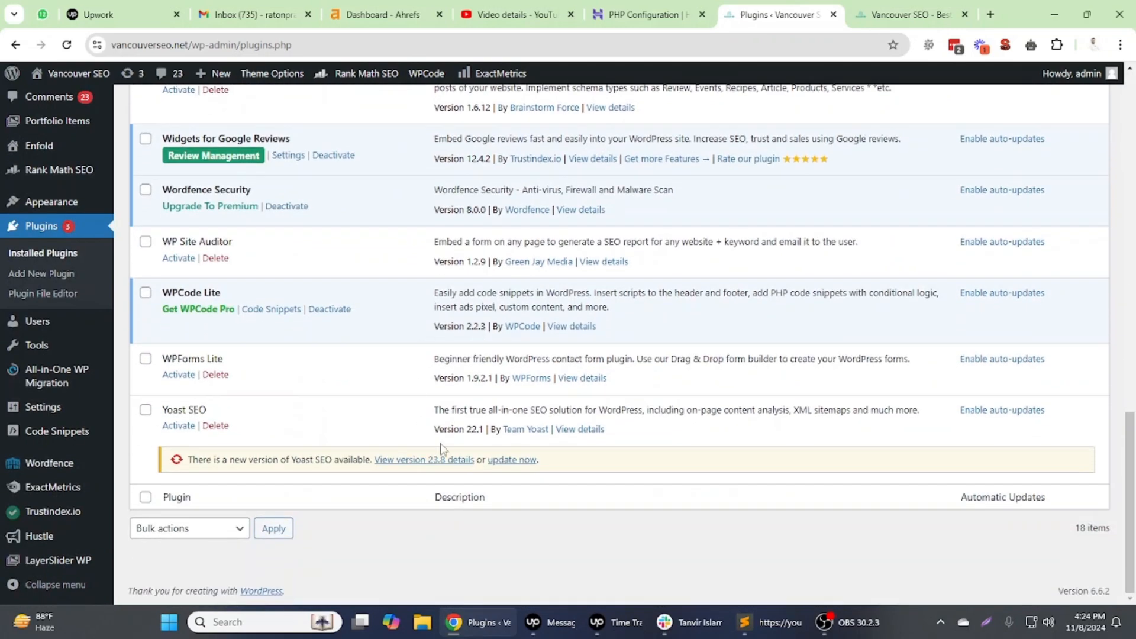
pyautogui.click(512, 461)
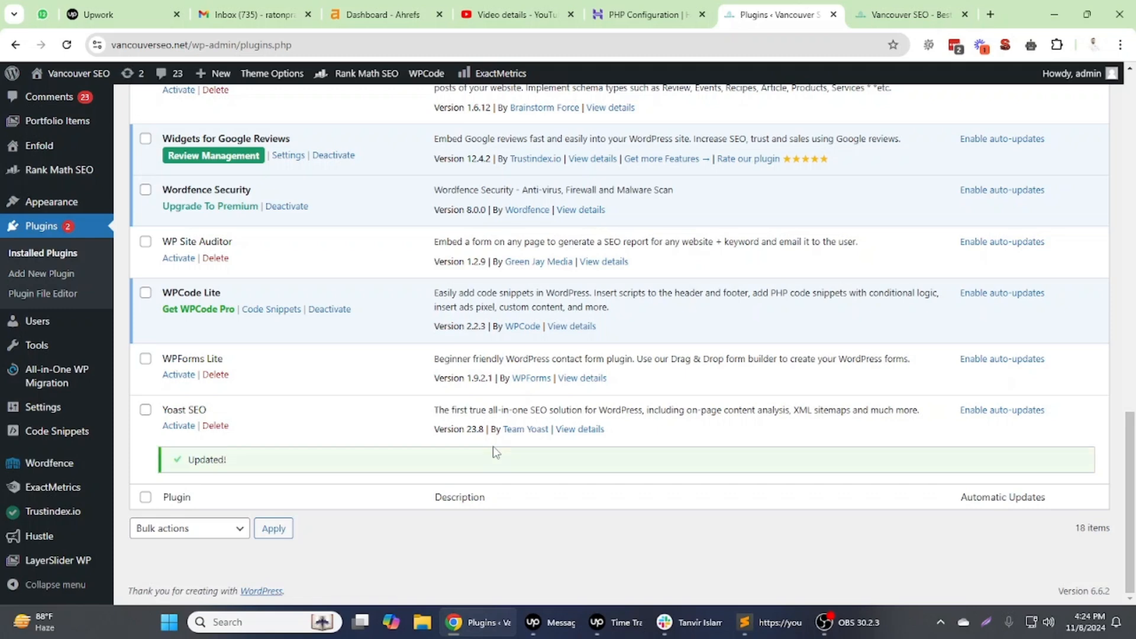
# Switch the website's PHP version to PHP 8.2 again in the Hostinger PHP configuration.
pyautogui.click(666, 9)
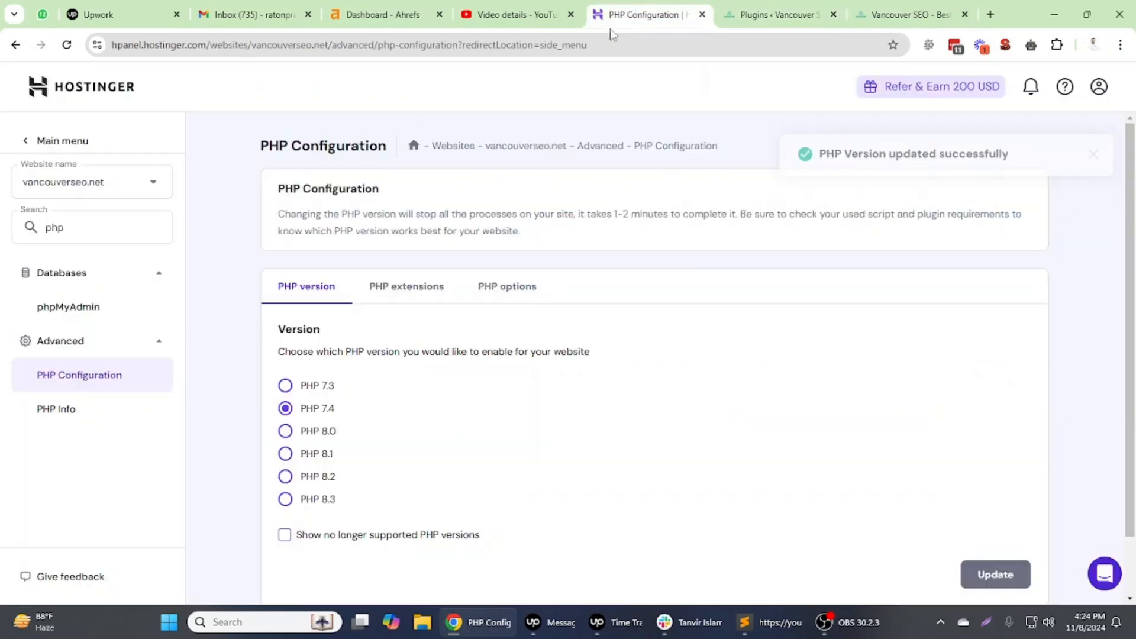
pyautogui.click(319, 478)
pyautogui.click(994, 574)
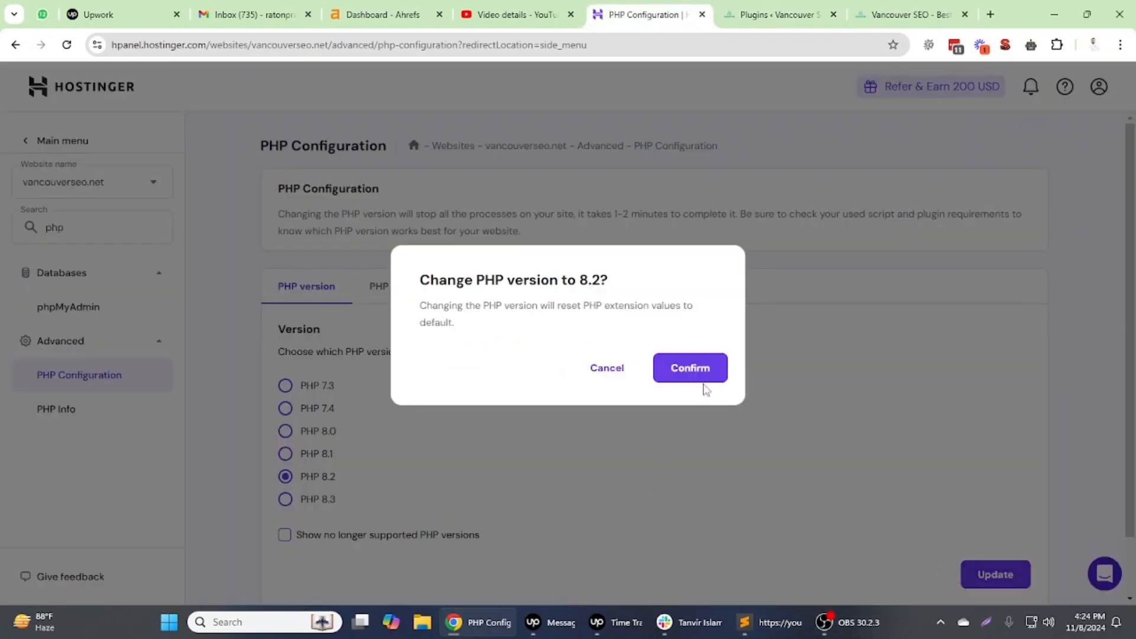
pyautogui.click(704, 378)
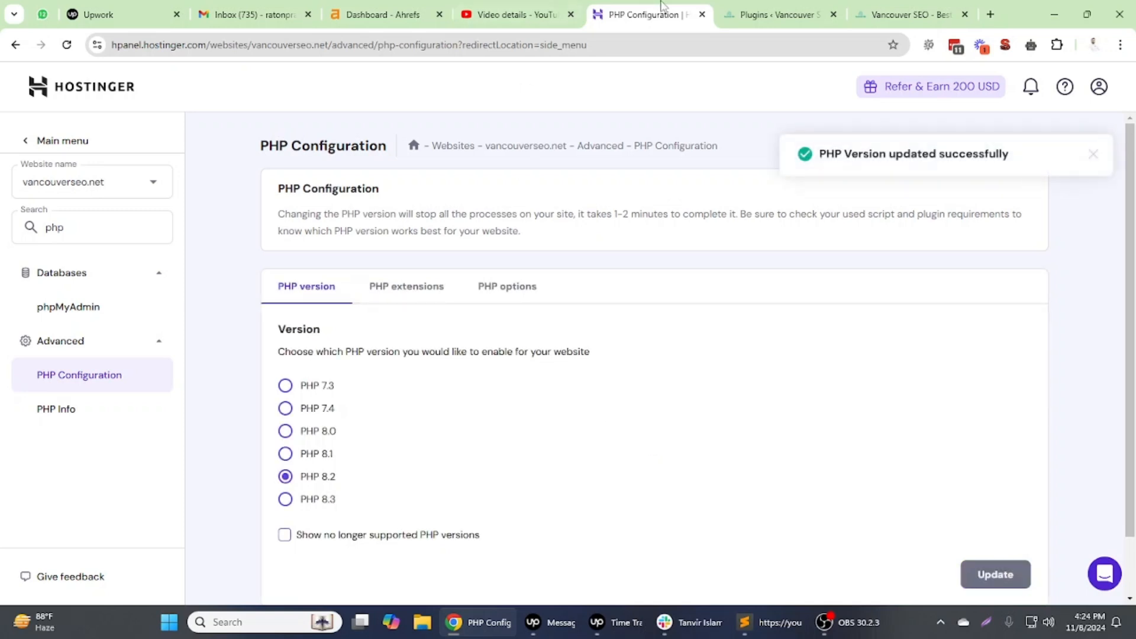
# Recheck the plugins page and the live site by reloading both, then go back to the Hostinger PHP configuration.
pyautogui.click(775, 15)
pyautogui.click(67, 45)
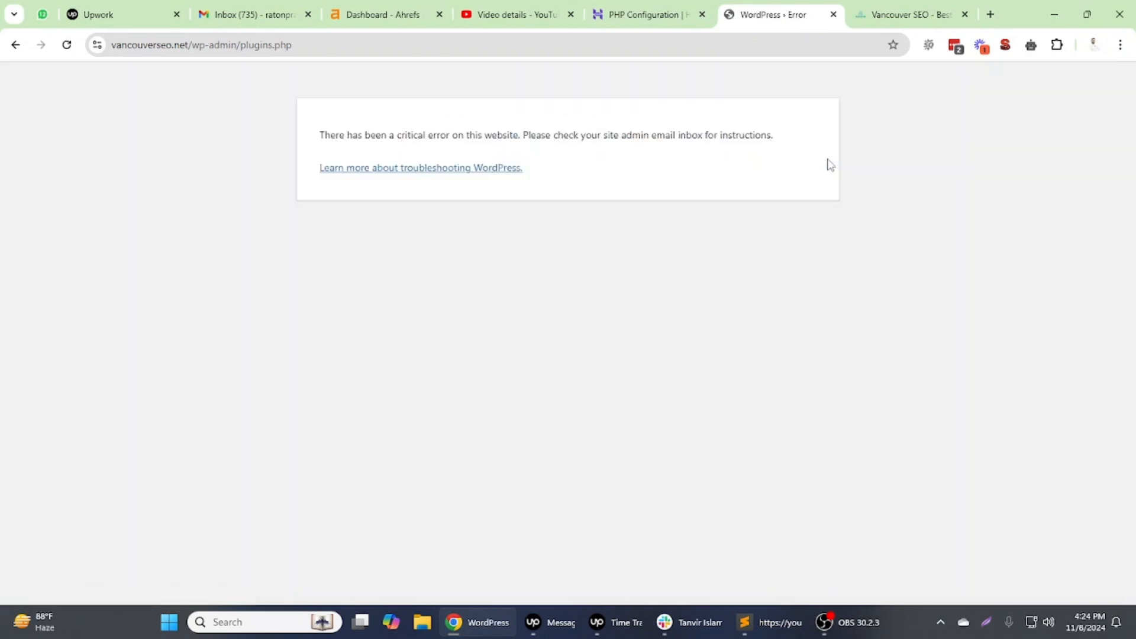
pyautogui.click(888, 15)
pyautogui.click(67, 45)
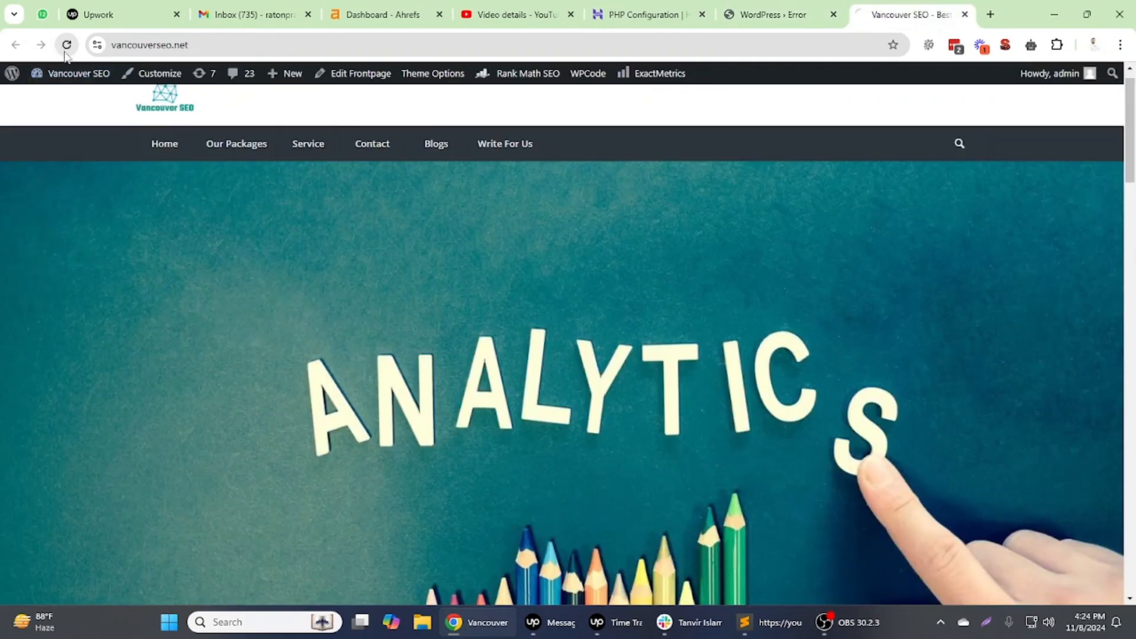
pyautogui.click(651, 15)
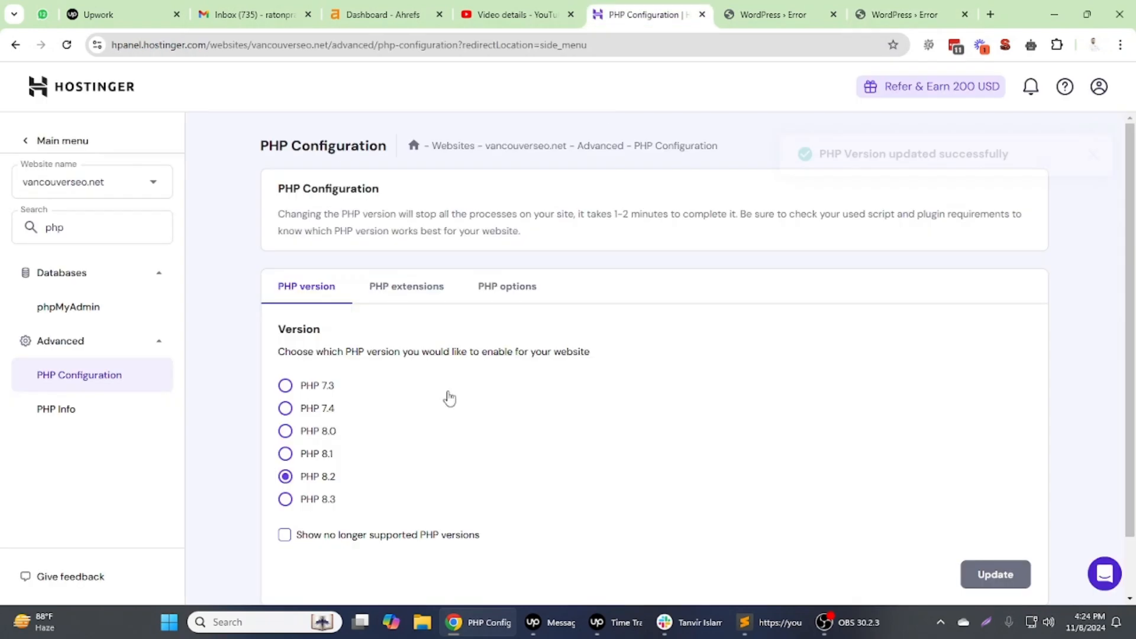
# Switch the website's PHP version to PHP 7.4, and reload the WordPress plugins page and the live site.
pyautogui.click(320, 409)
pyautogui.click(995, 574)
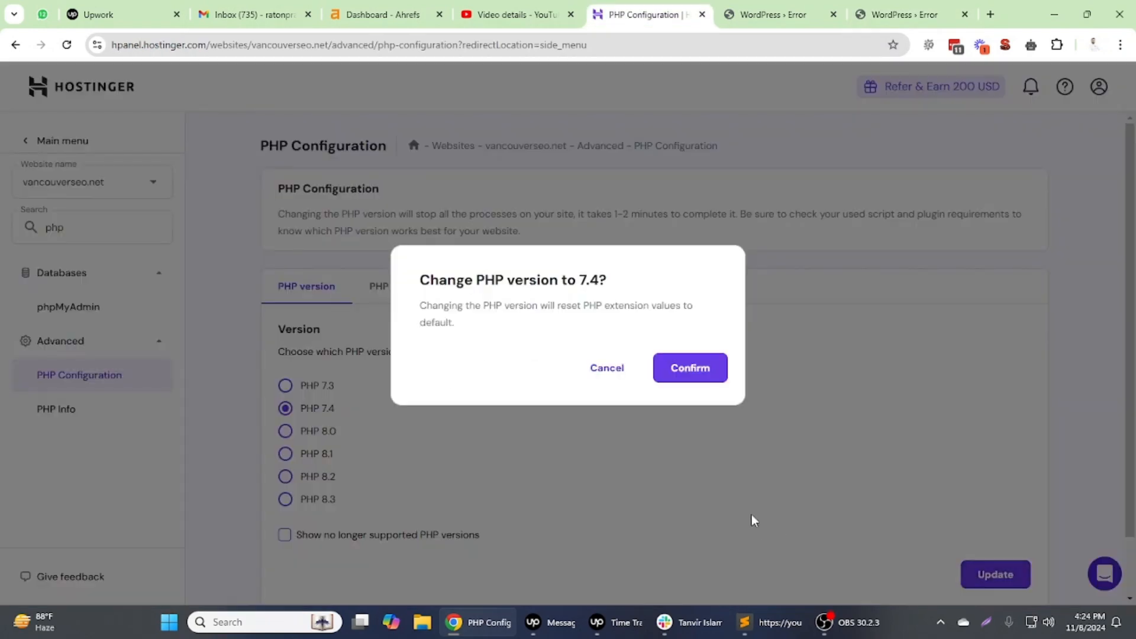
pyautogui.click(689, 382)
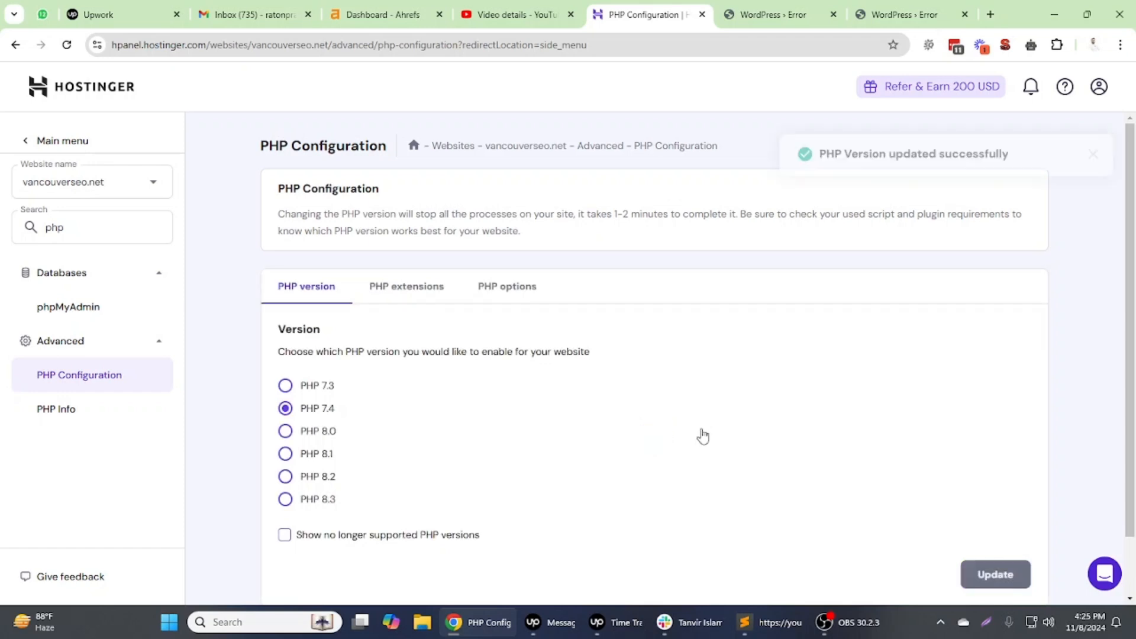
pyautogui.rightClick(805, 5)
pyautogui.click(840, 112)
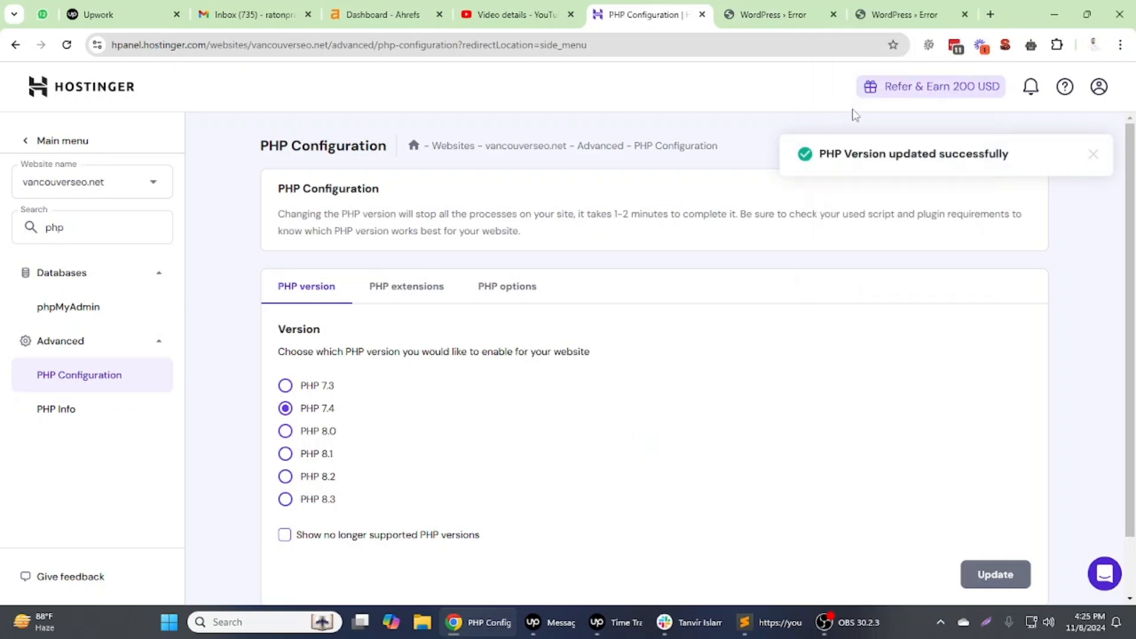
pyautogui.rightClick(889, 7)
pyautogui.click(926, 114)
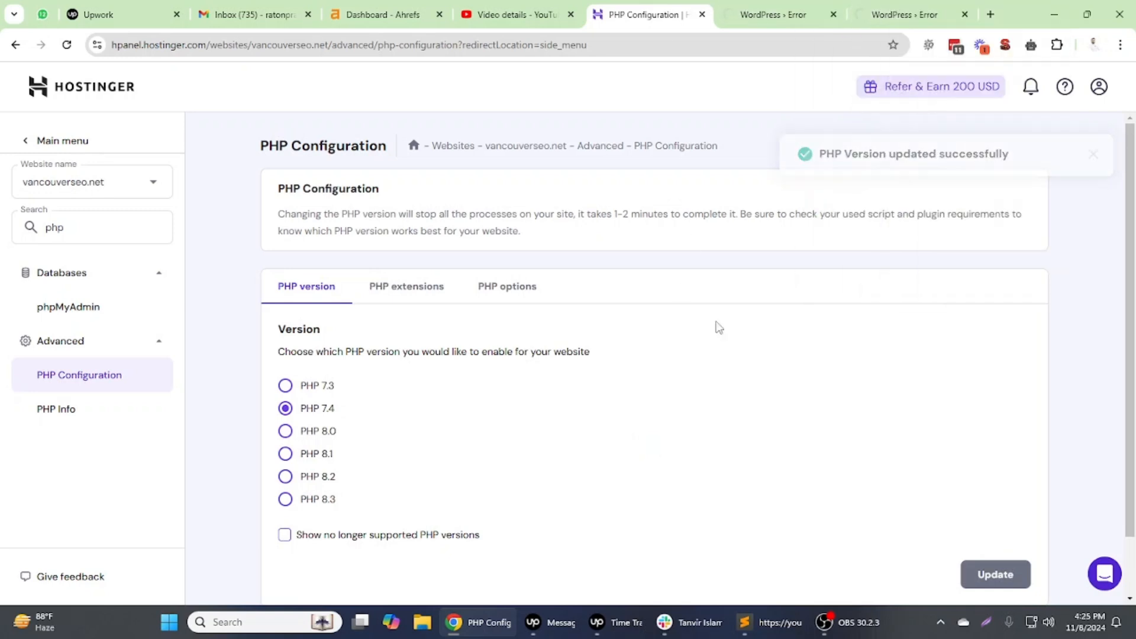
# Look through the website's PHP extensions and PHP options, and return to the PHP version choices.
pyautogui.click(407, 286)
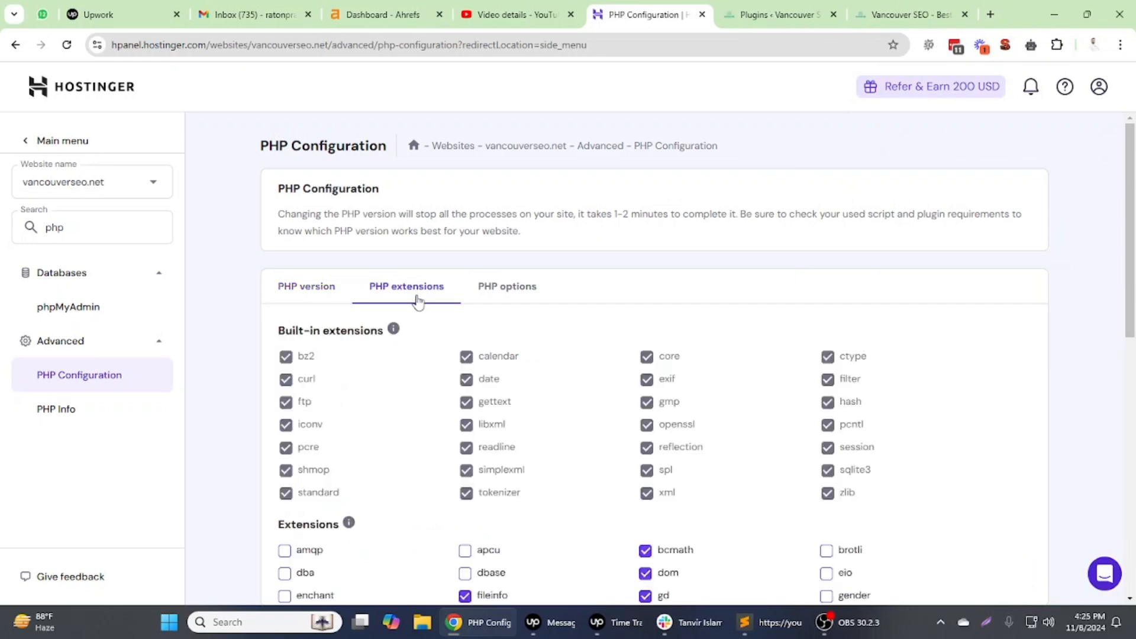
pyautogui.click(506, 286)
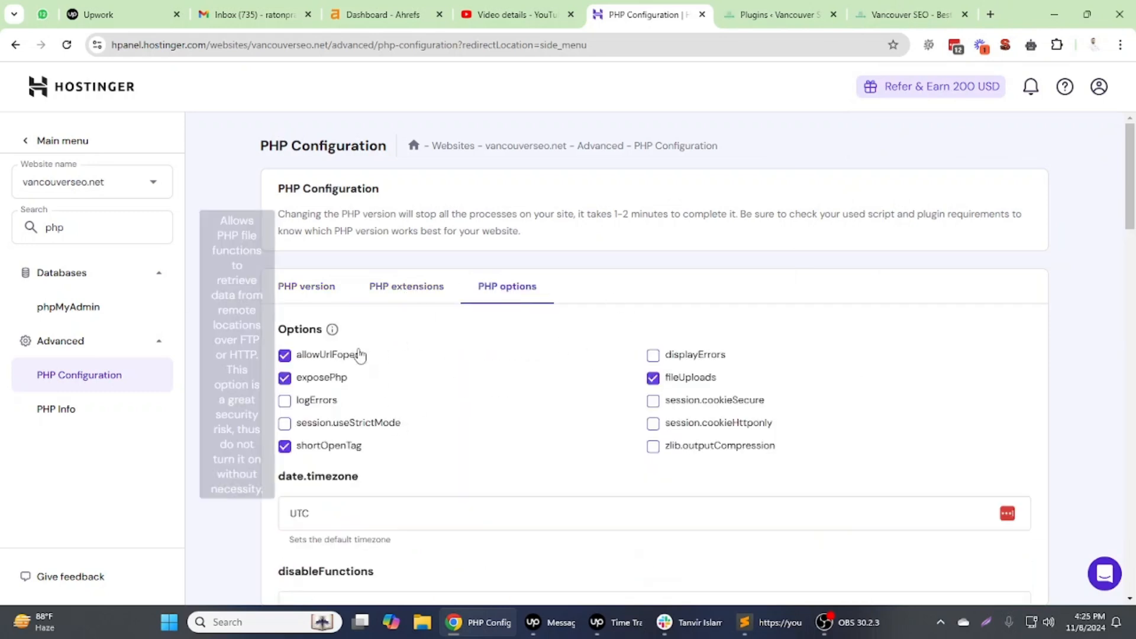
pyautogui.click(305, 287)
pyautogui.scroll(-1, 458, 472)
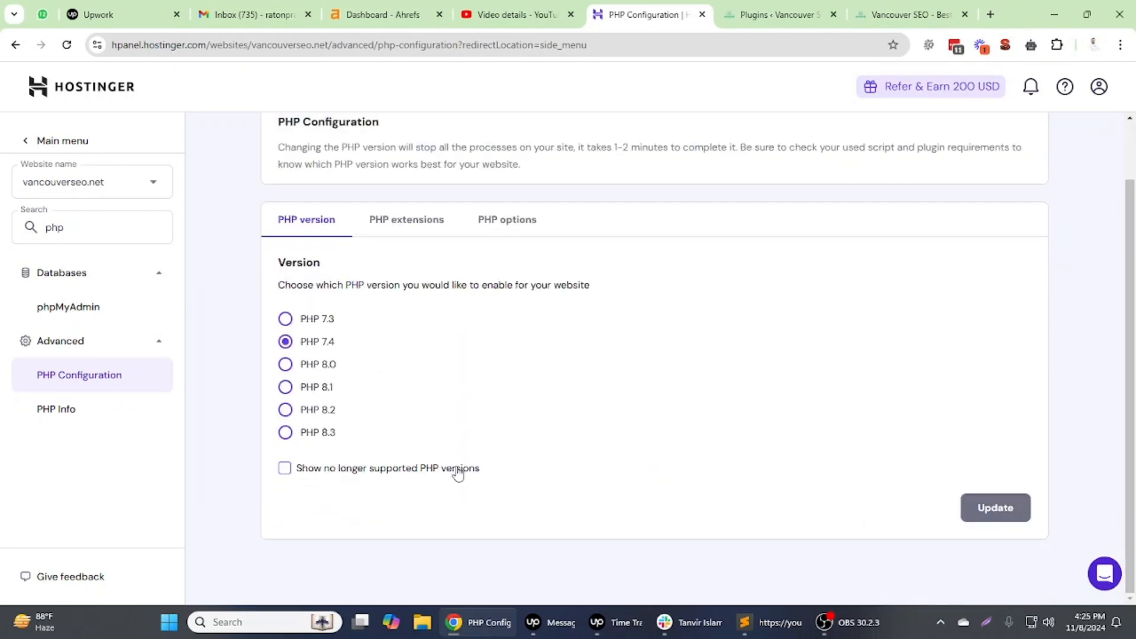
# Check the active PHP version on the PHP Info page and return to the PHP configuration.
pyautogui.click(80, 404)
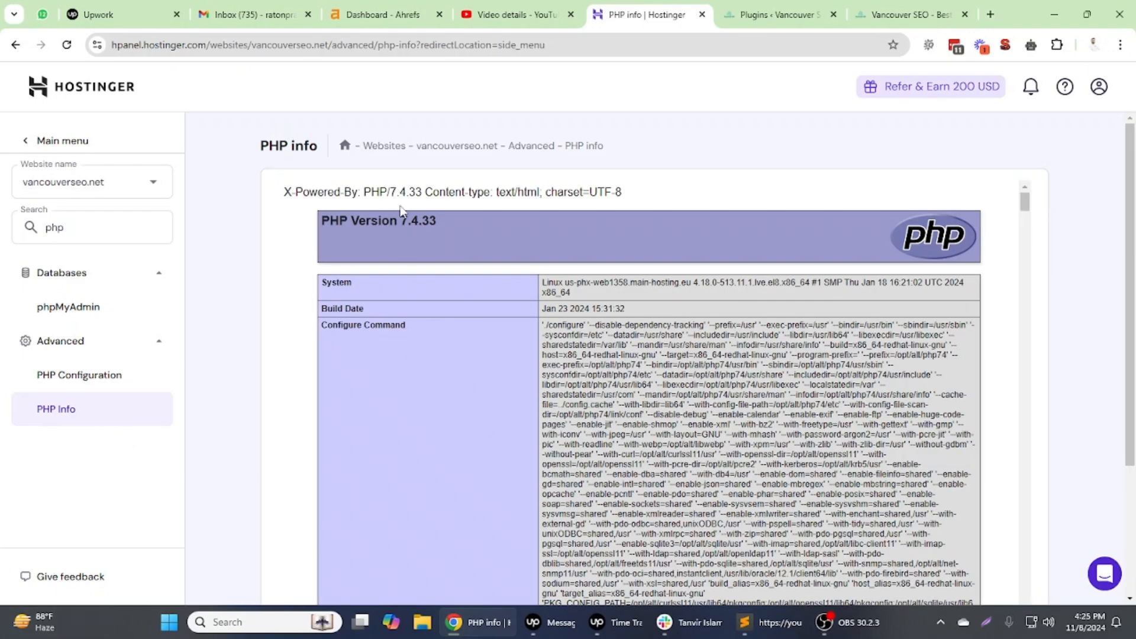
pyautogui.moveTo(396, 191); pyautogui.dragTo(440, 192)
pyautogui.click(336, 583)
pyautogui.click(84, 388)
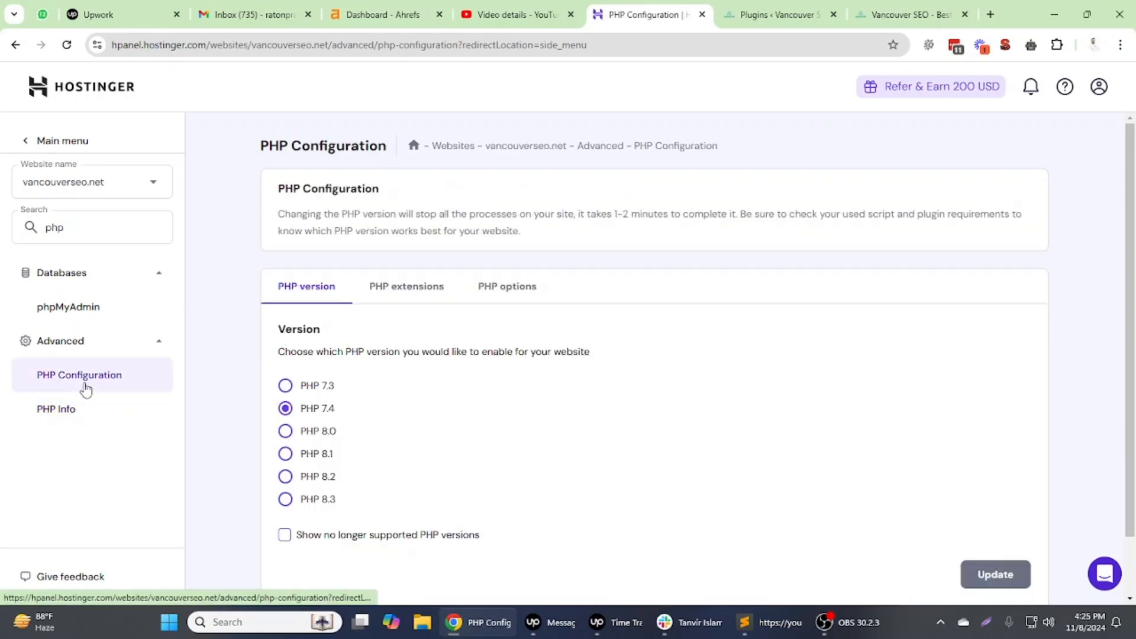
# Show the no longer supported PHP versions and review the full version list.
pyautogui.scroll(-1, 516, 546)
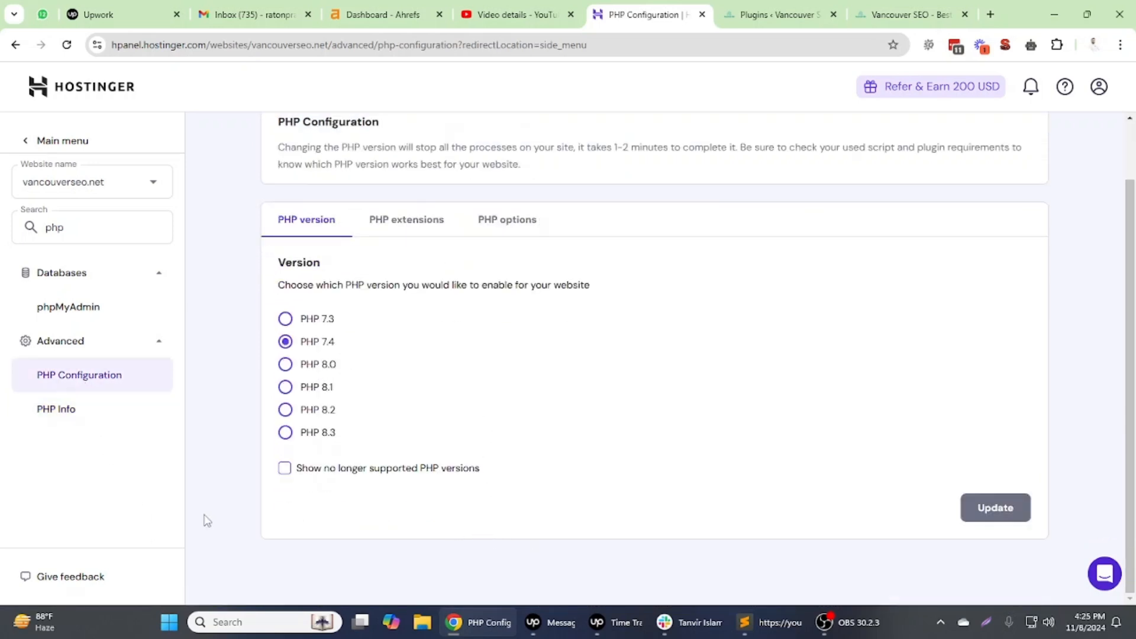
pyautogui.click(435, 472)
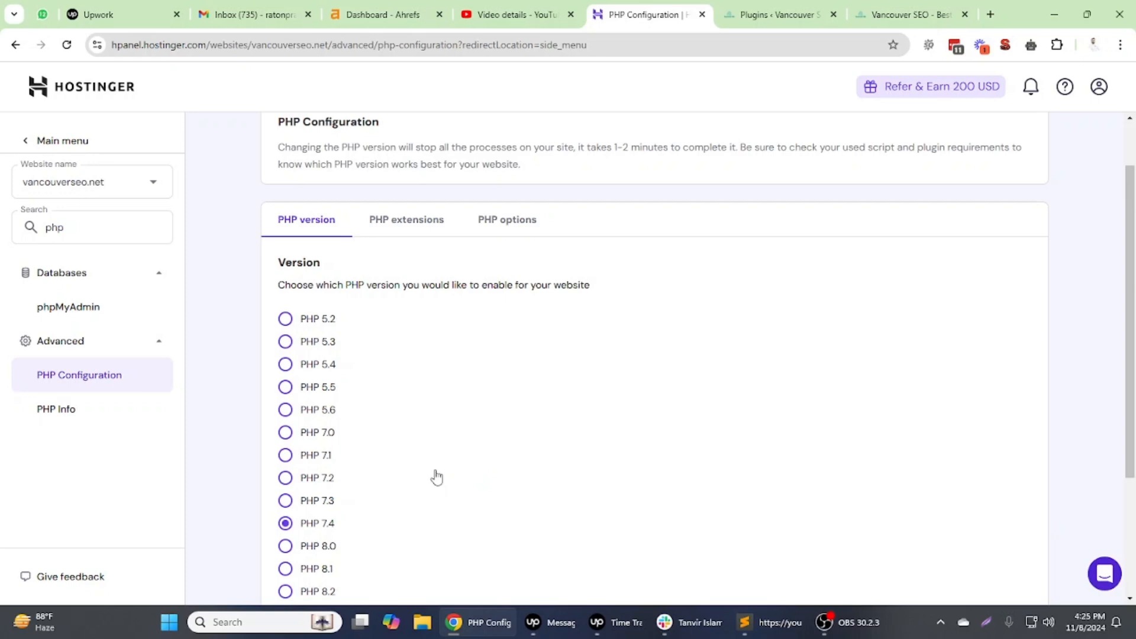
pyautogui.scroll(-3, 401, 552)
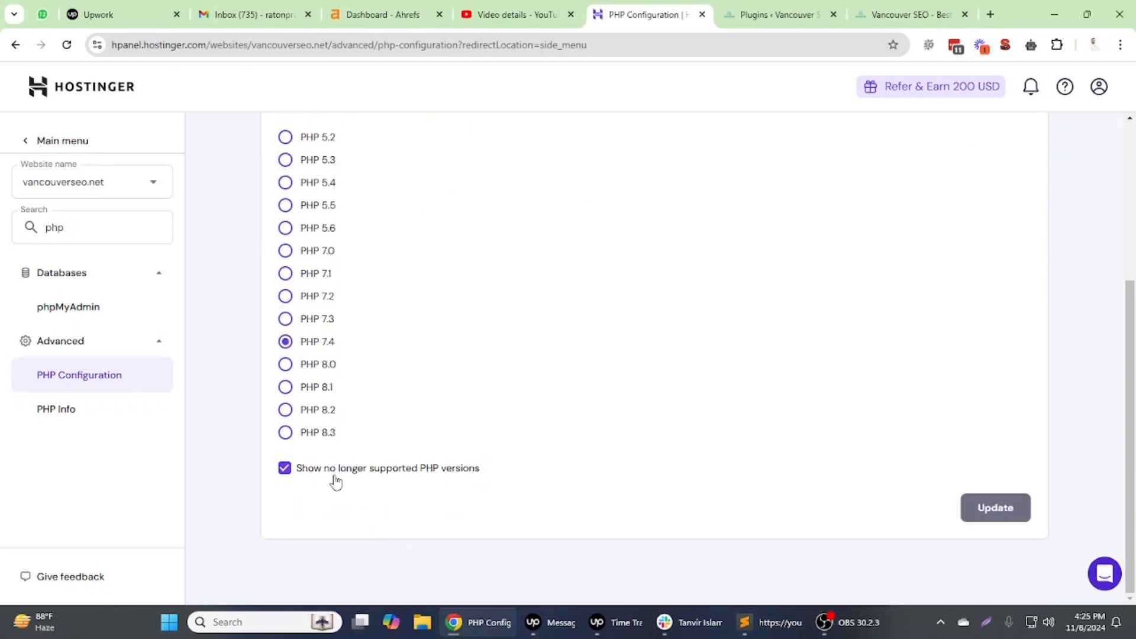
pyautogui.scroll(2, 358, 345)
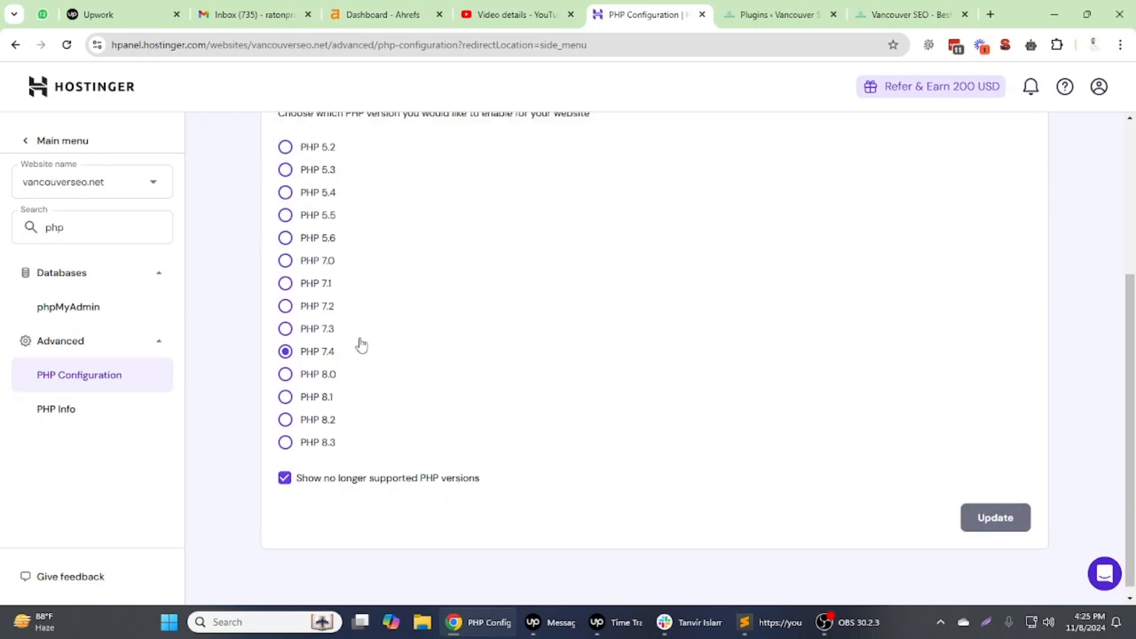
pyautogui.scroll(-2, 355, 438)
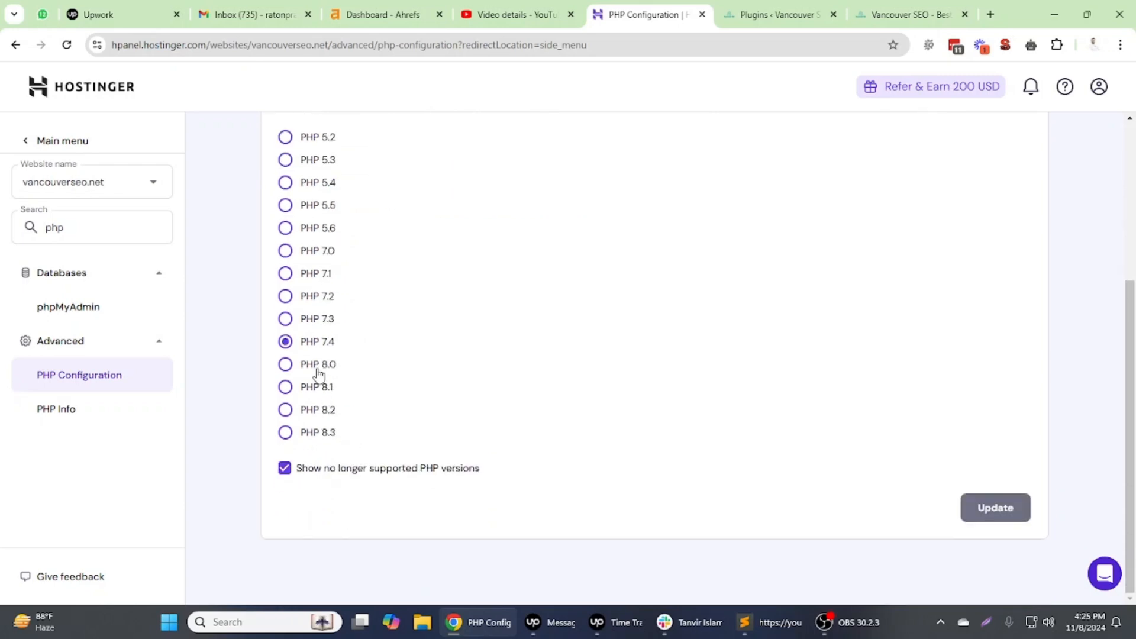
# Check the WordPress plugins page and return to the Hostinger PHP configuration.
pyautogui.hotkey('ctrl', 'Tab')
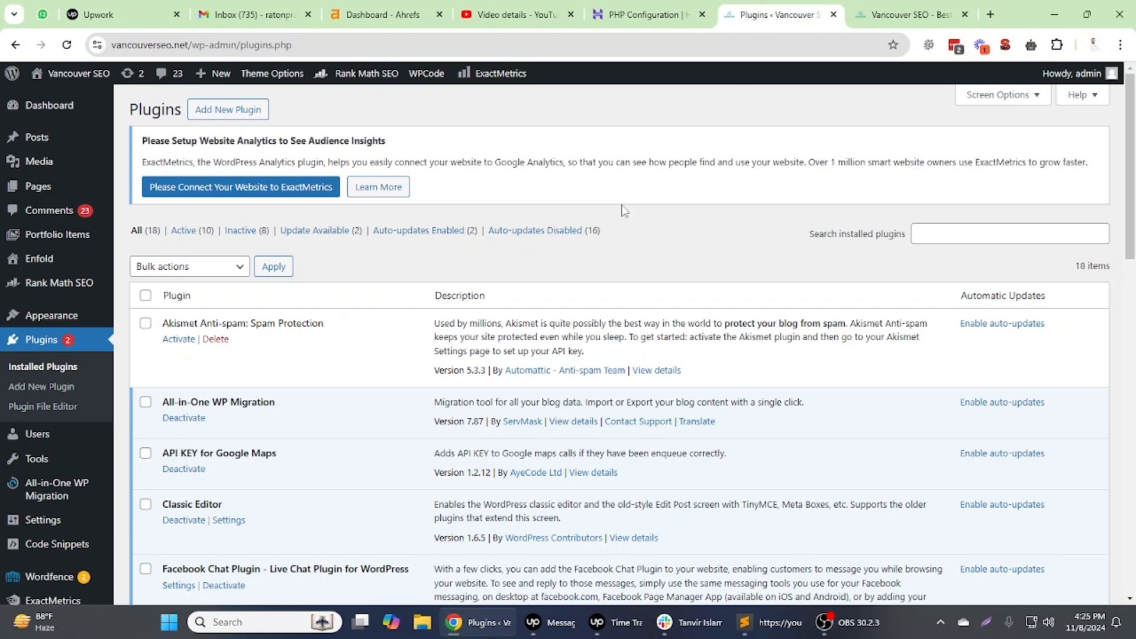
pyautogui.click(57, 345)
pyautogui.click(681, 19)
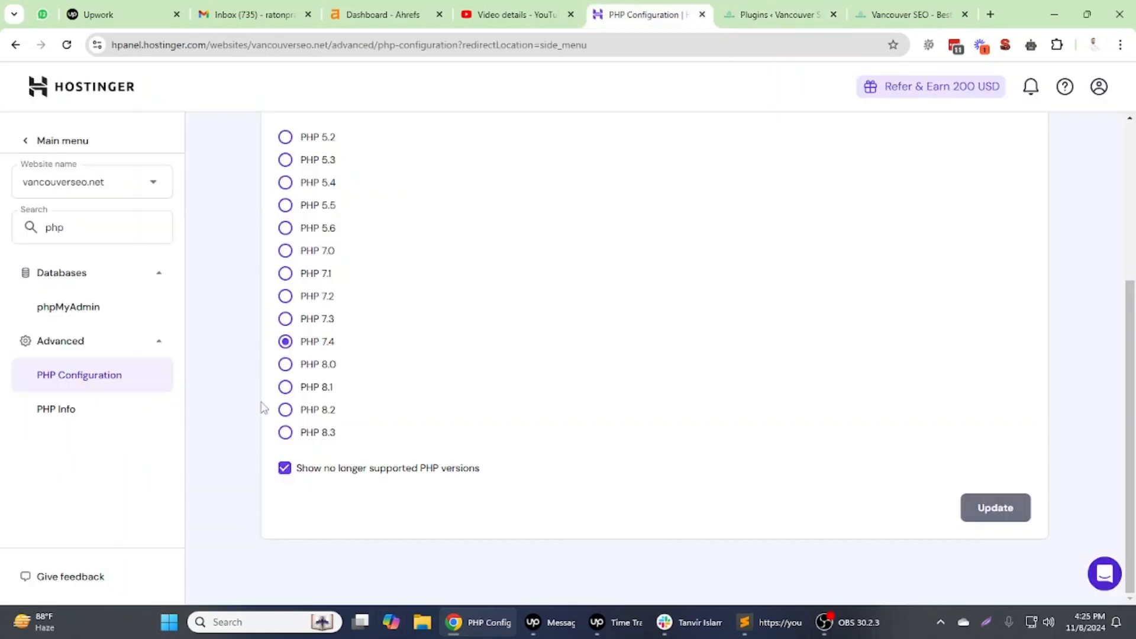
# Try PHP 8.0 as the website's PHP version, and reload the plugins page and the live site.
pyautogui.click(320, 364)
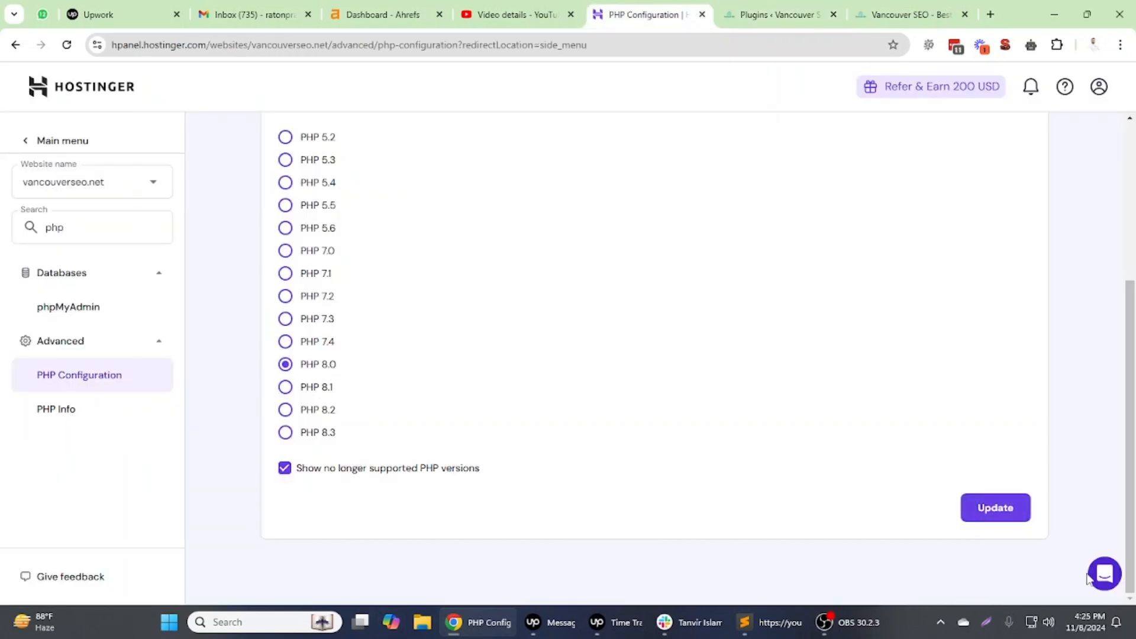
pyautogui.click(993, 507)
pyautogui.click(690, 368)
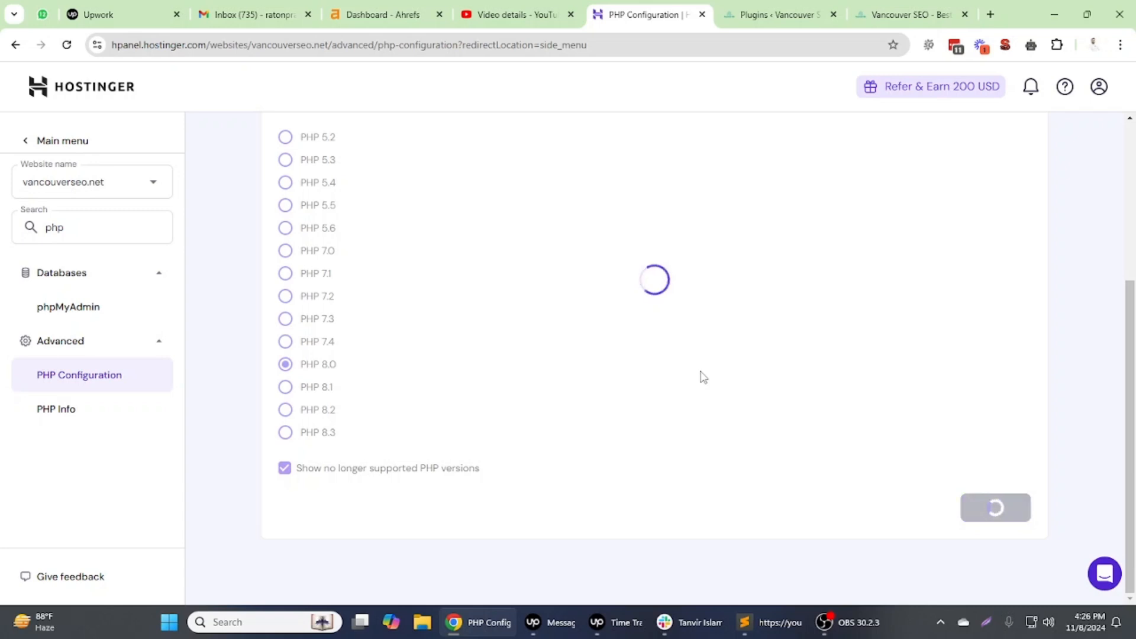
pyautogui.rightClick(834, 12)
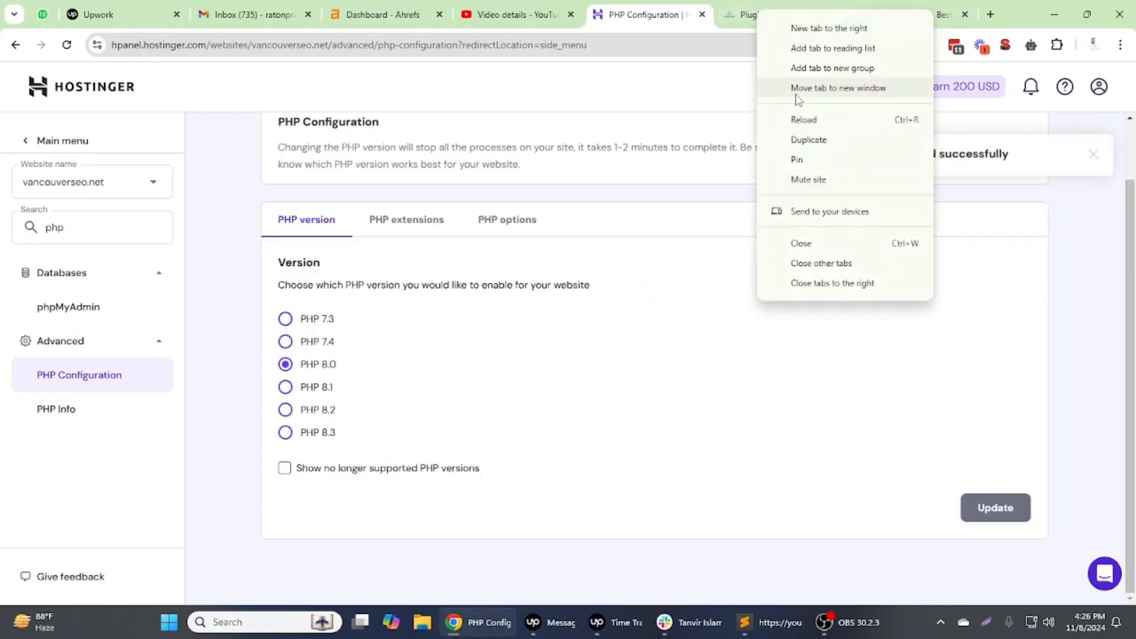
pyautogui.click(802, 127)
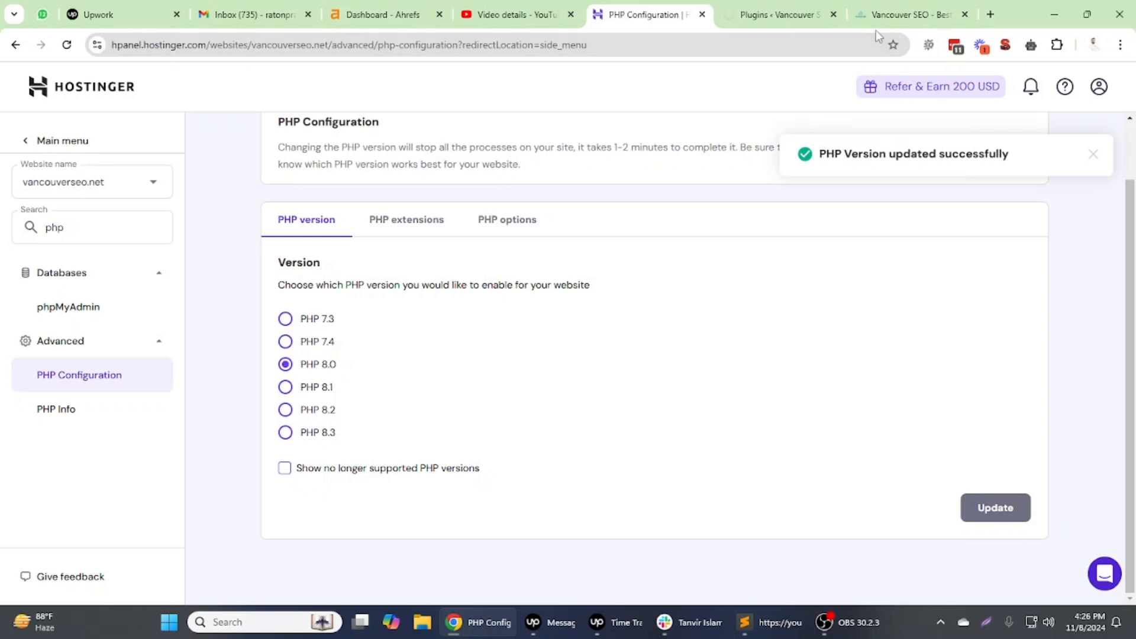
pyautogui.rightClick(877, 15)
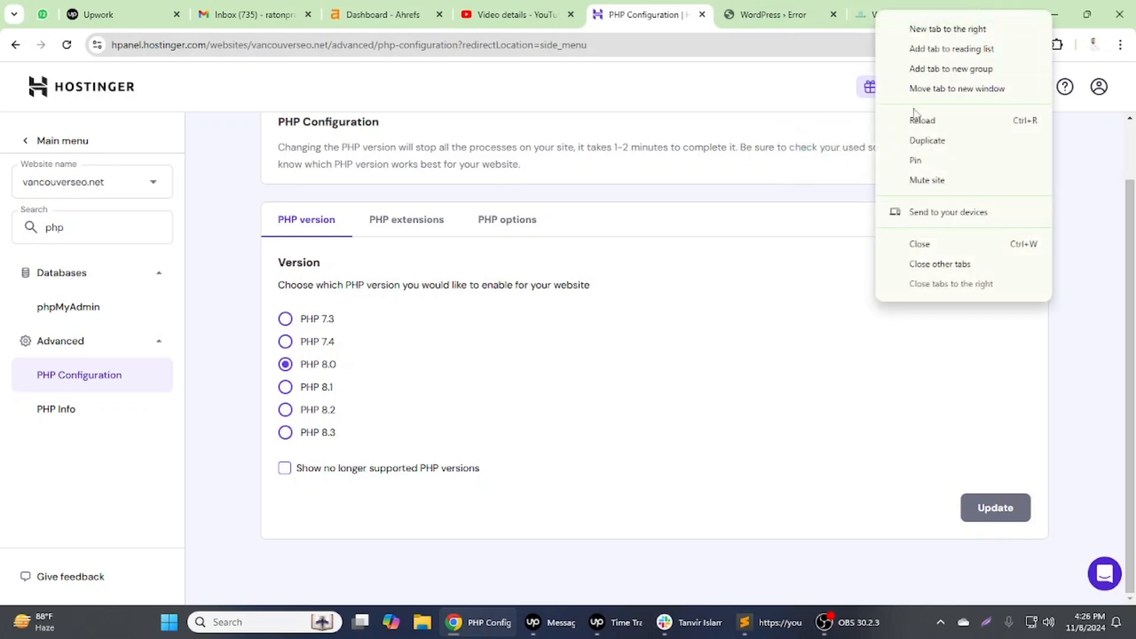
pyautogui.click(918, 120)
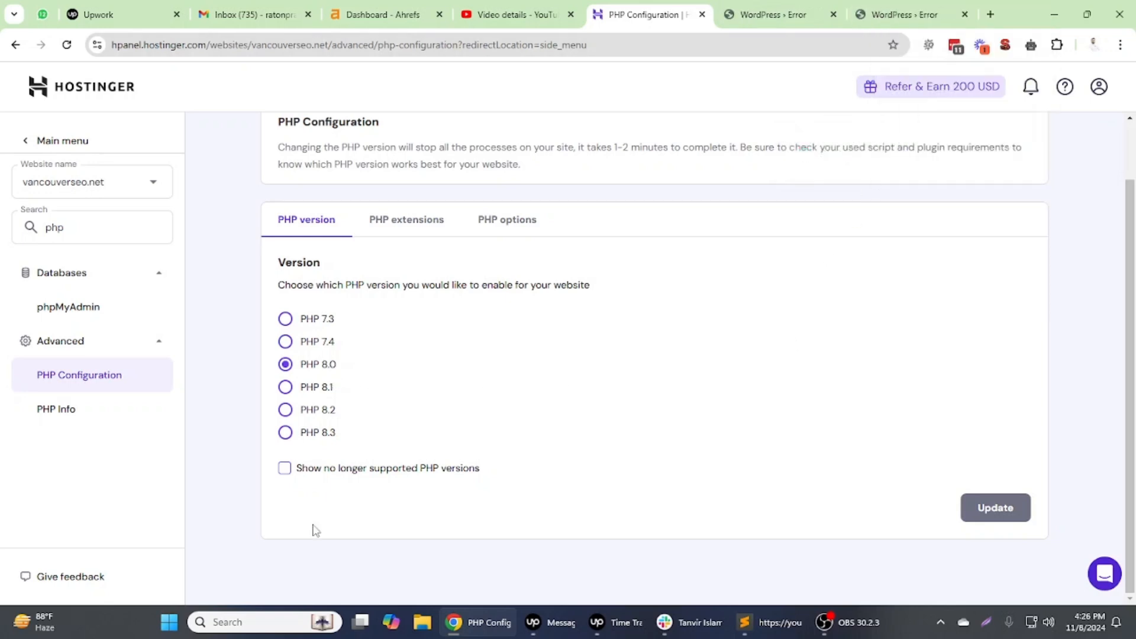
# Set the website's PHP version back to PHP 7.4, and reload the plugins page and the live site.
pyautogui.click(315, 341)
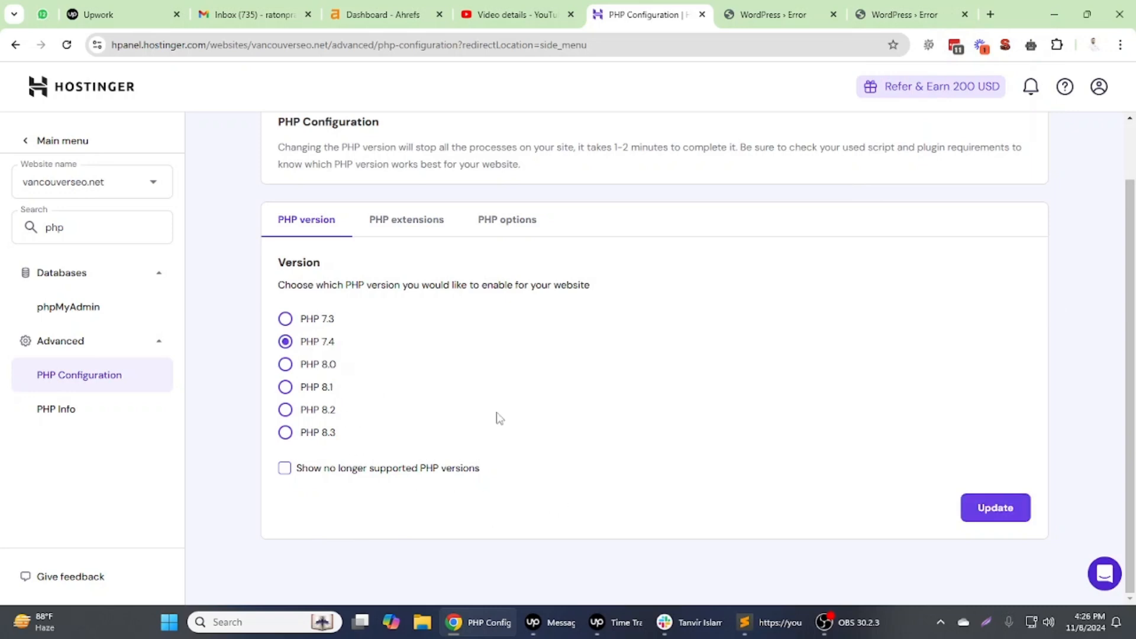
pyautogui.click(981, 507)
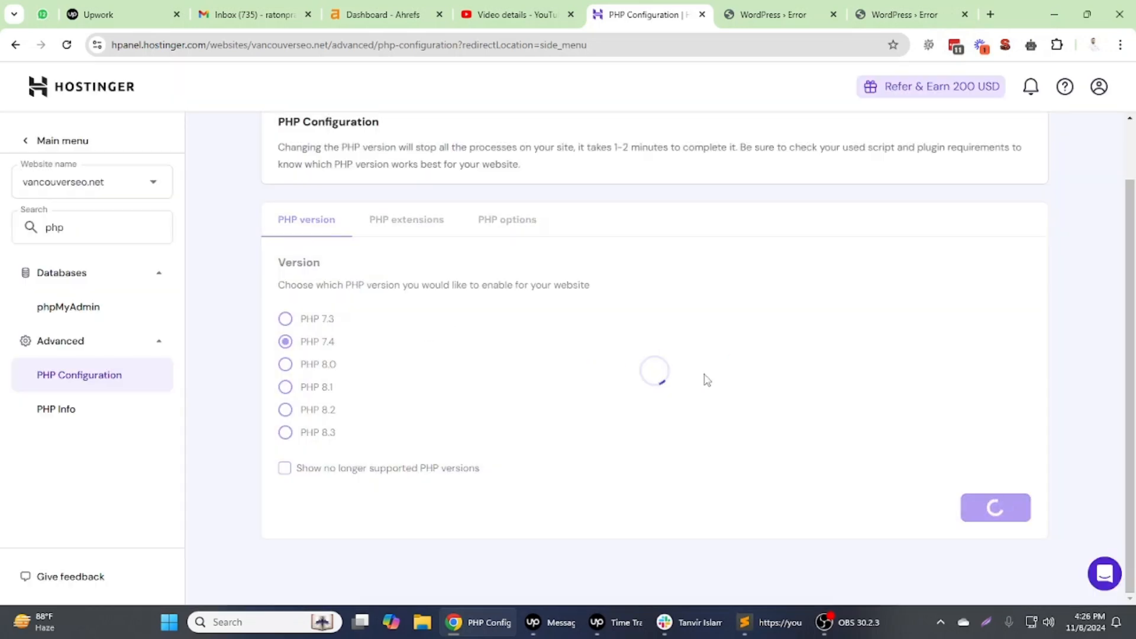
pyautogui.click(705, 382)
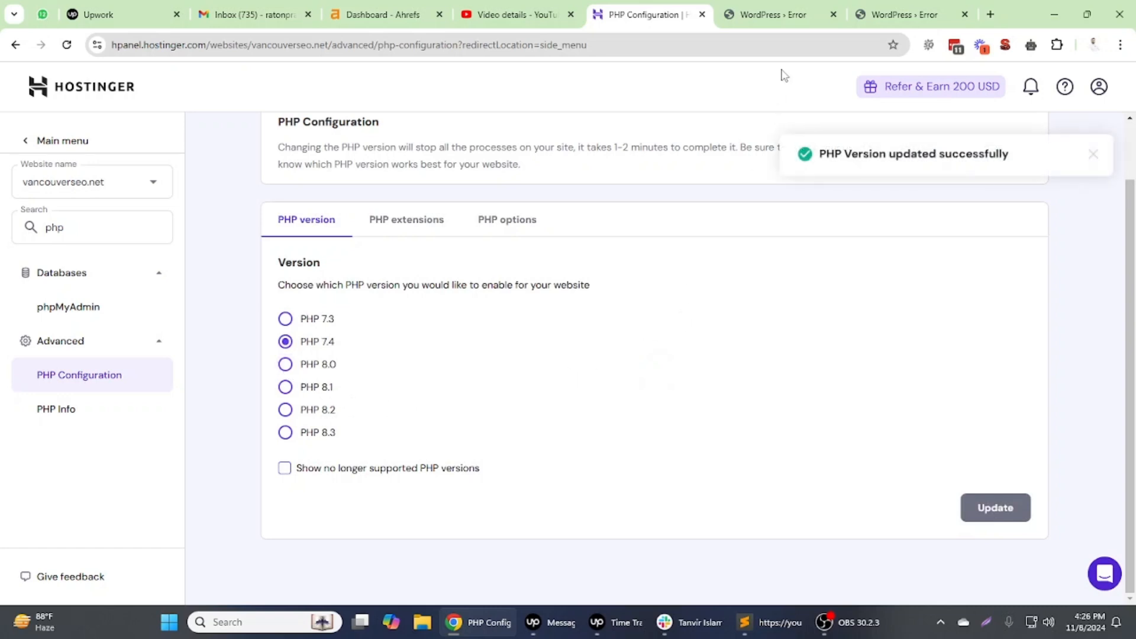
pyautogui.rightClick(790, 15)
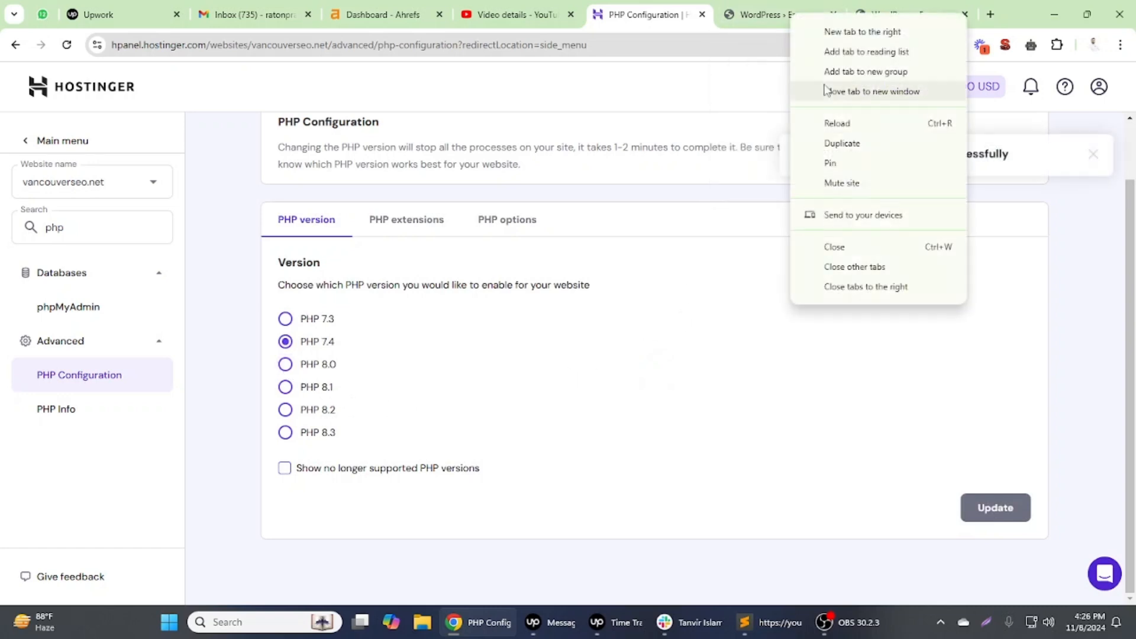
pyautogui.click(829, 121)
pyautogui.rightClick(893, 13)
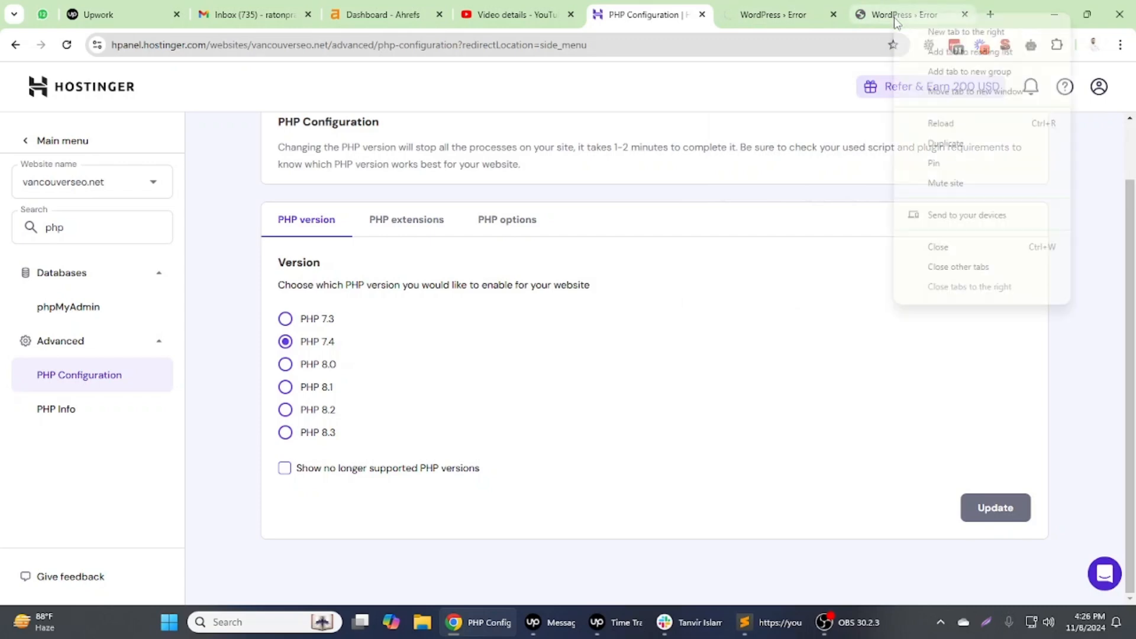
pyautogui.click(920, 122)
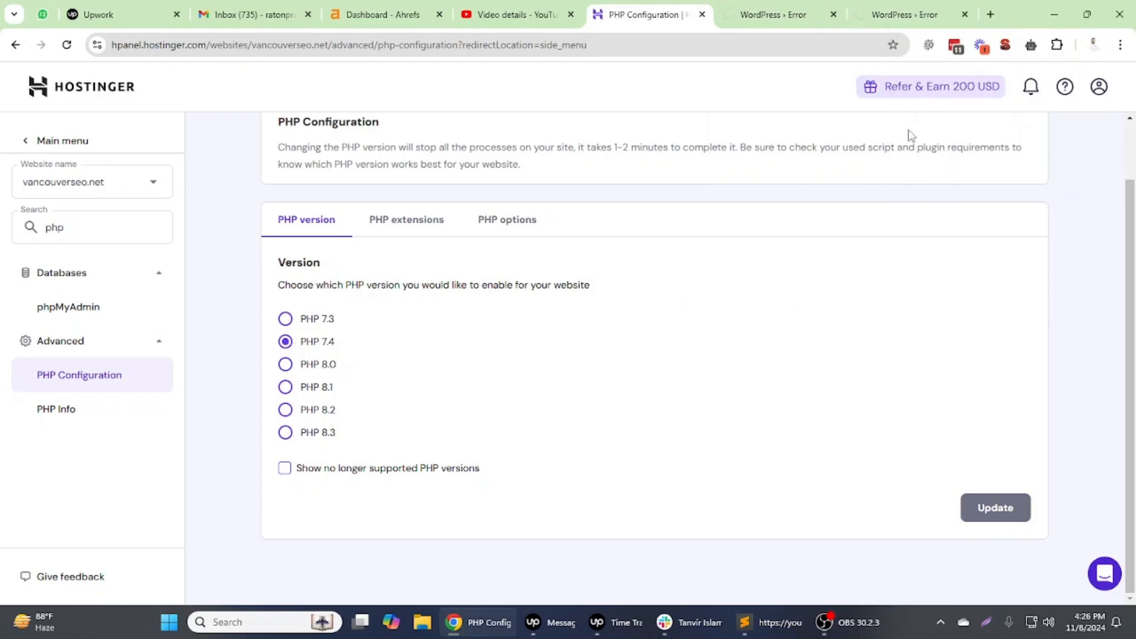
# Go to the reloaded WordPress plugins page and bring up the Appearance options.
pyautogui.click(804, 17)
pyautogui.moveTo(102, 325)
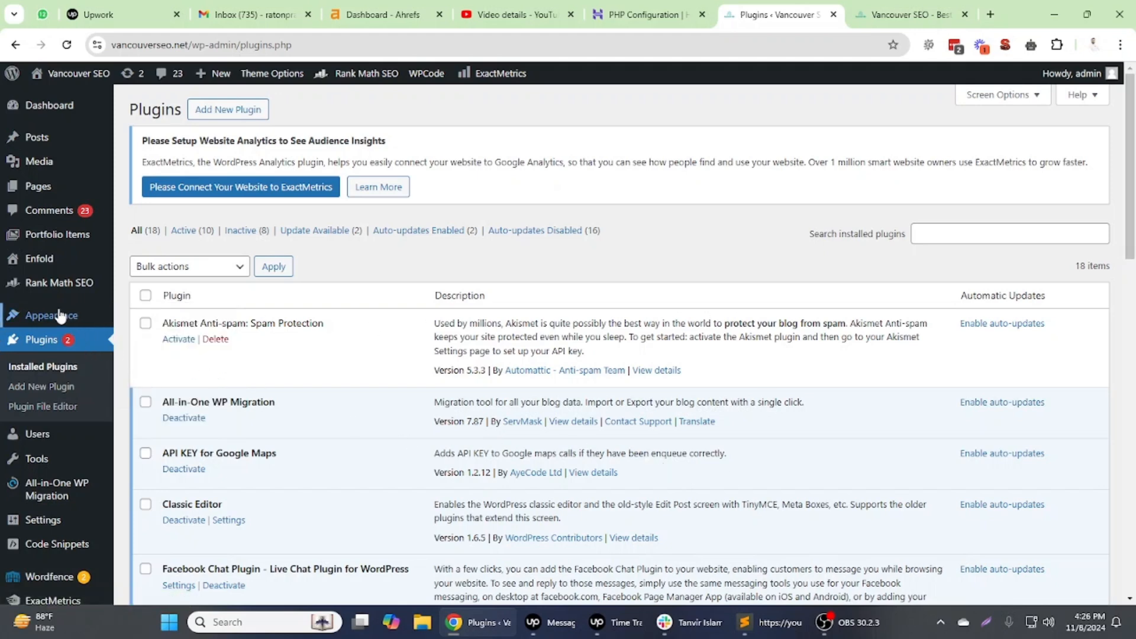
pyautogui.moveTo(60, 315)
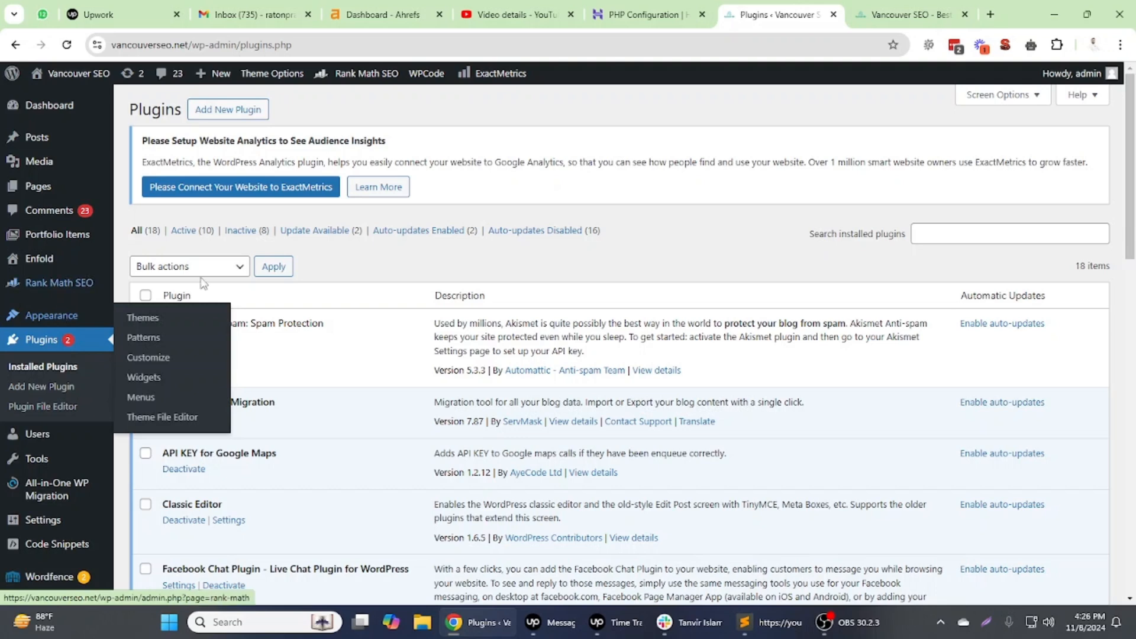